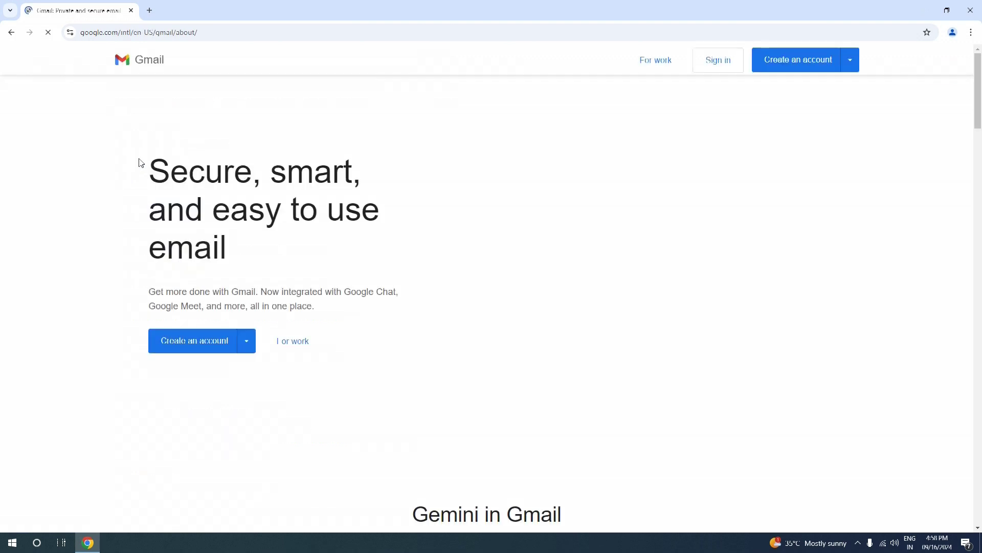
Step: Start creating a new Google account for personal use from Gmail
left_click(793, 65)
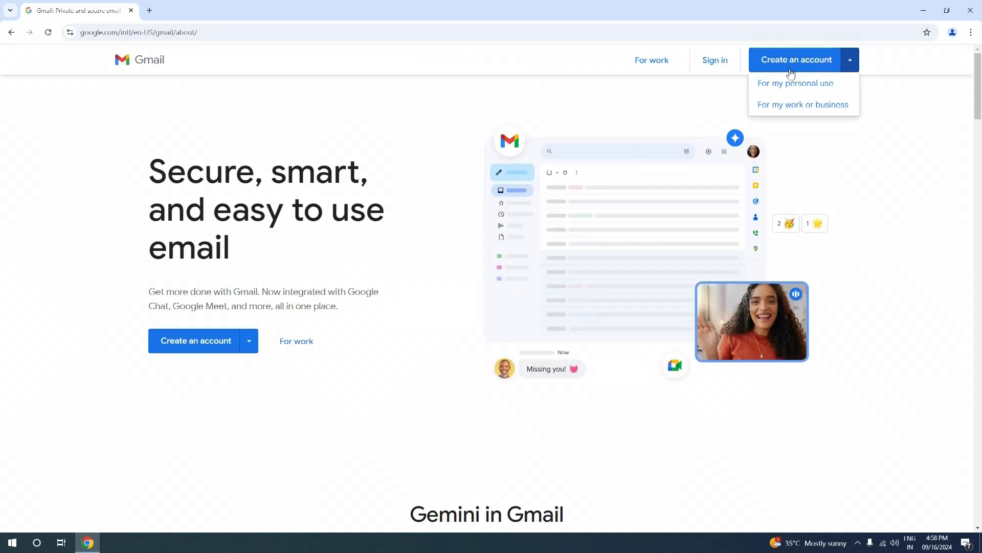
left_click(788, 85)
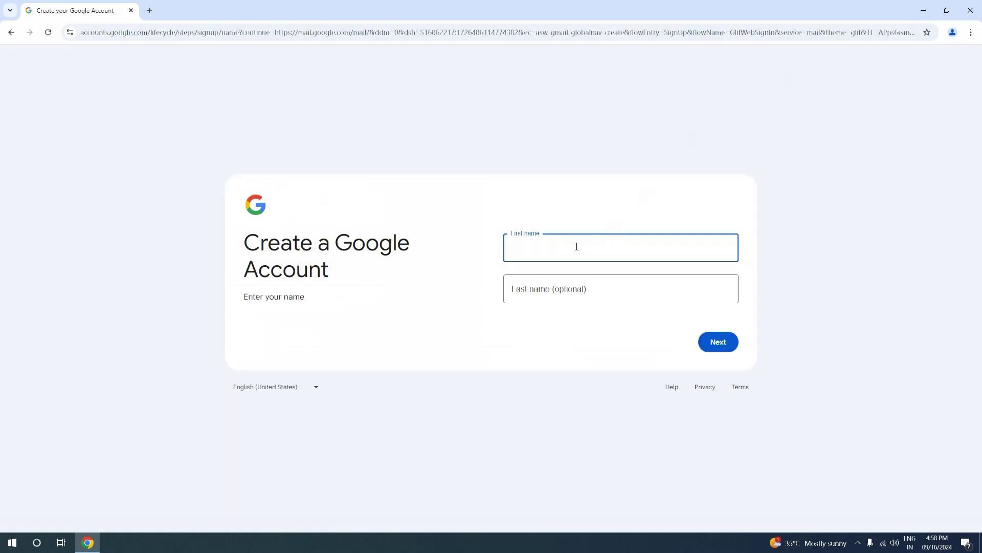
Step: Enter the new account's first and last name and continue
type("pr")
left_click(556, 289)
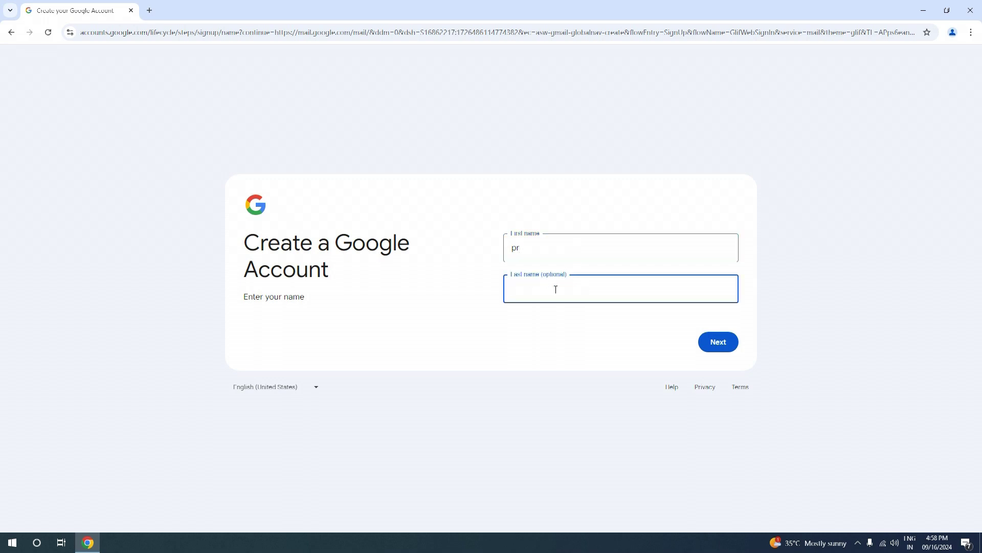
type("educations")
left_click(717, 342)
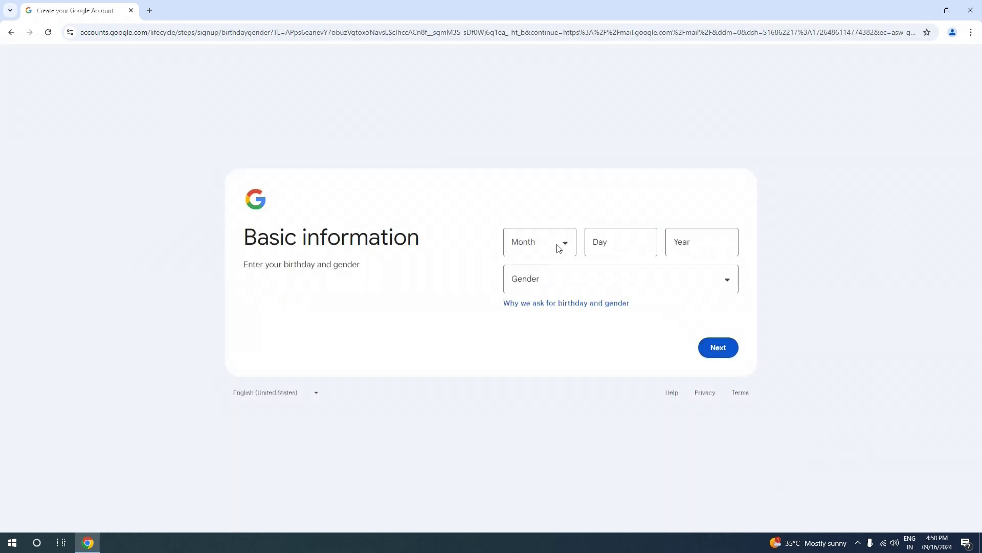
left_click(568, 246)
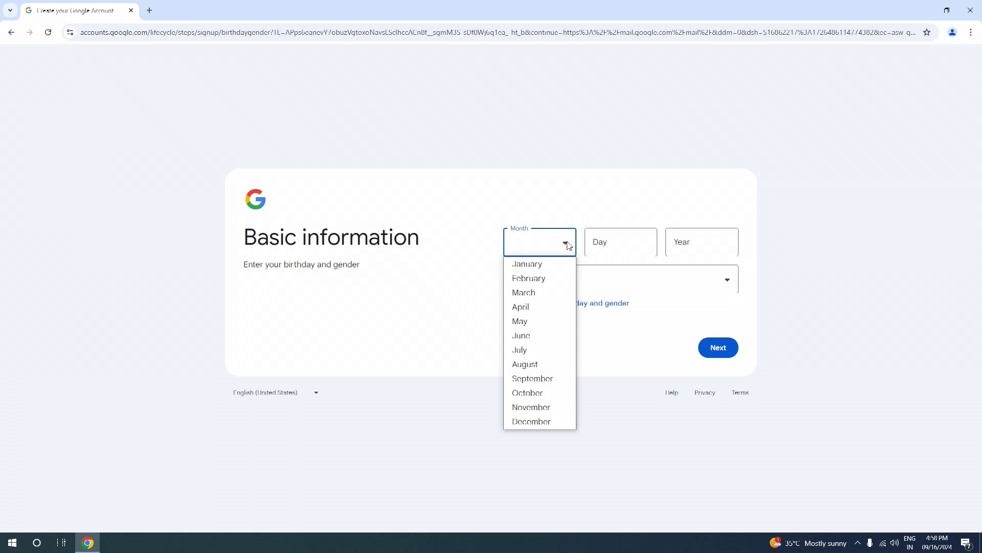
left_click(540, 268)
left_click(629, 246)
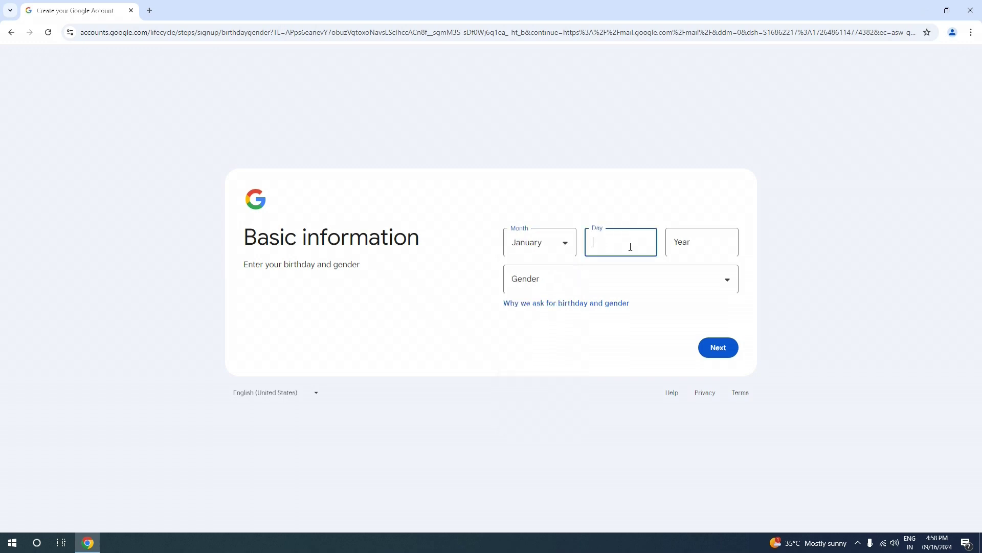
type("10")
left_click(678, 242)
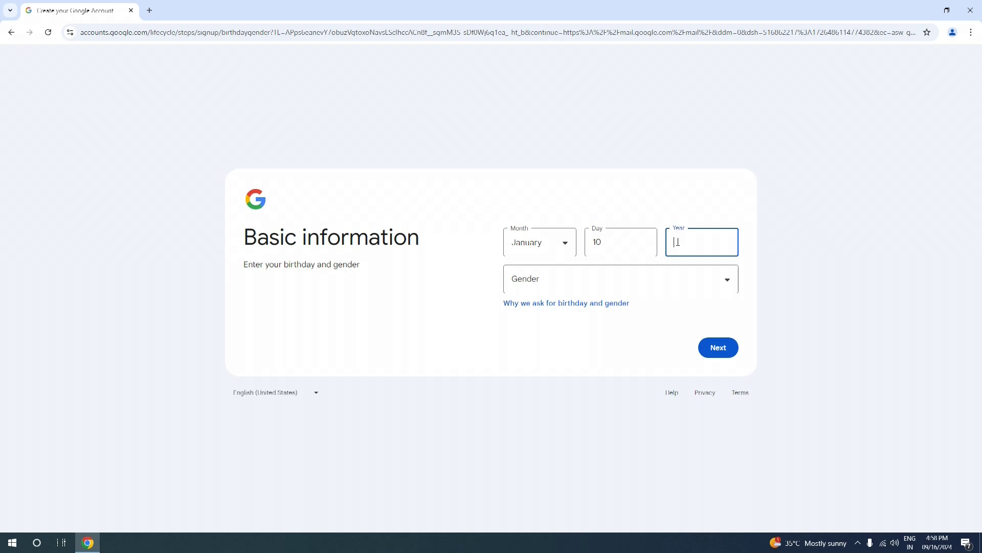
type("1990")
left_click(728, 279)
left_click(542, 311)
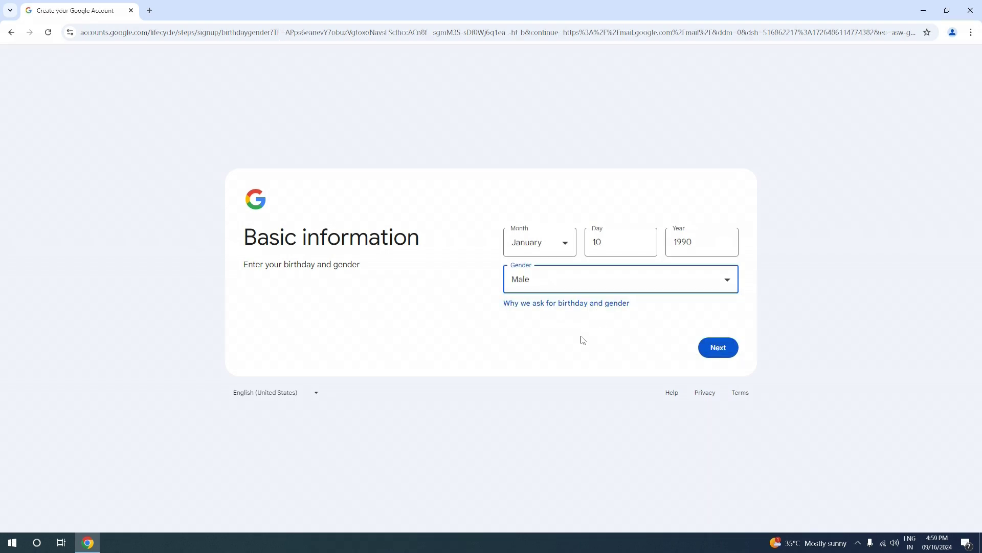
left_click(720, 349)
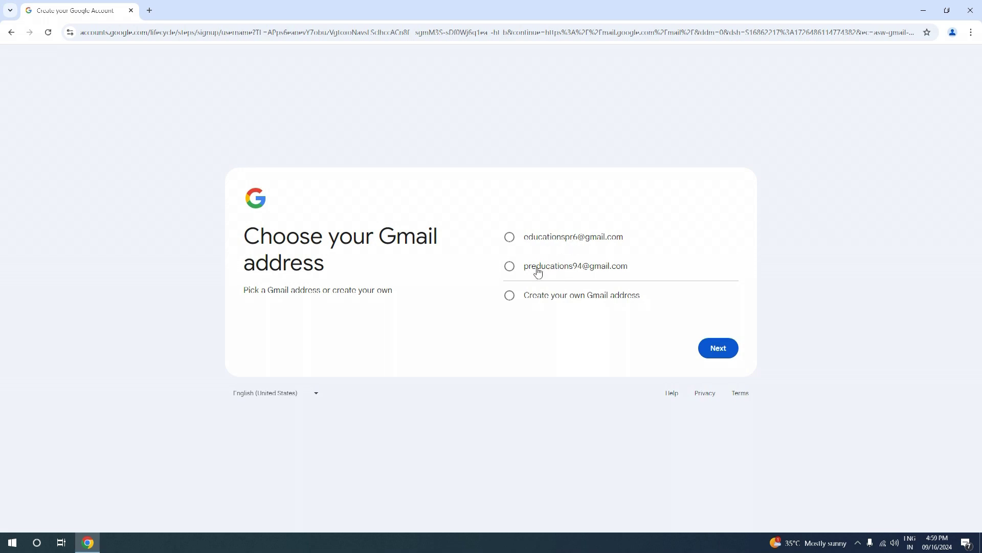
Step: Pick the second suggested Gmail address, set the account password and submit a phone number
left_click(509, 266)
left_click(719, 350)
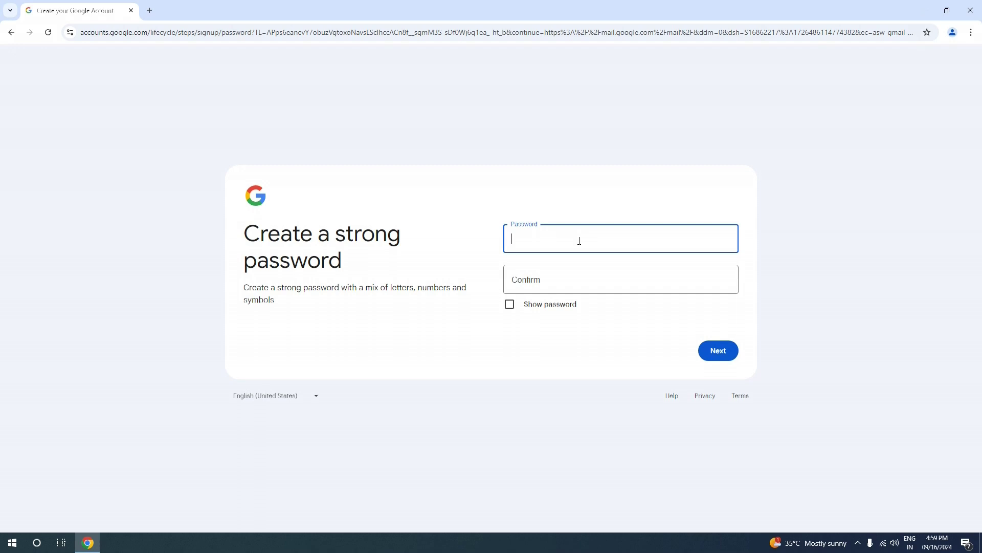
type("•••••")
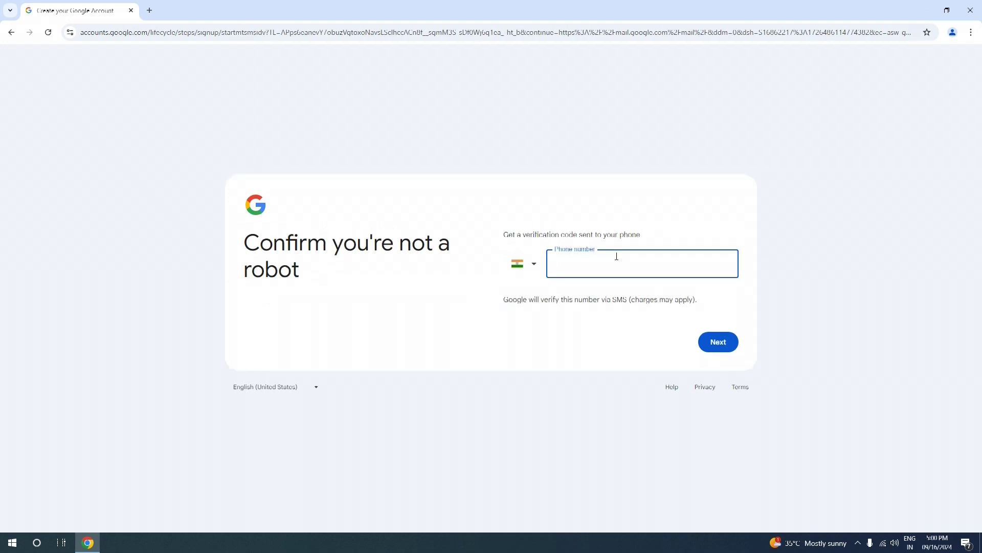
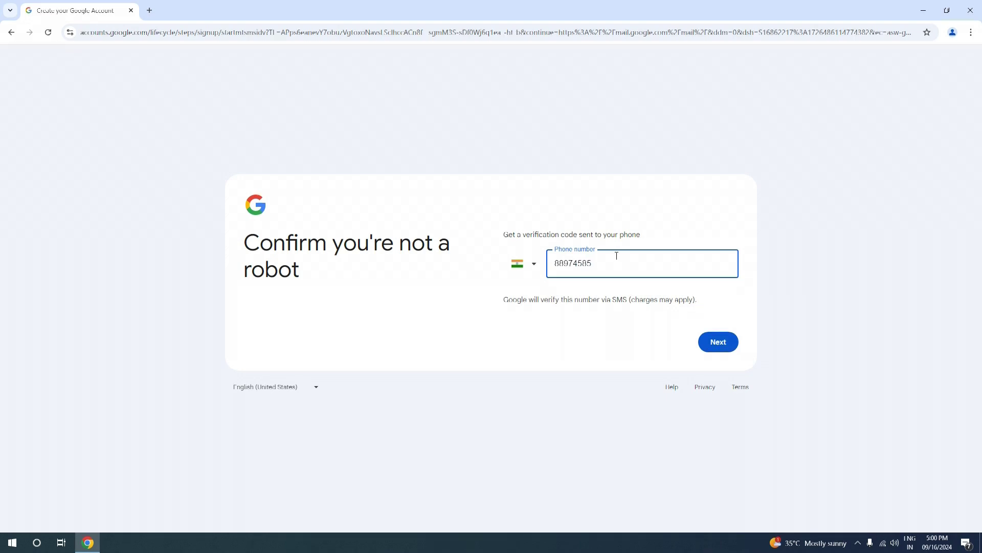
left_click(722, 342)
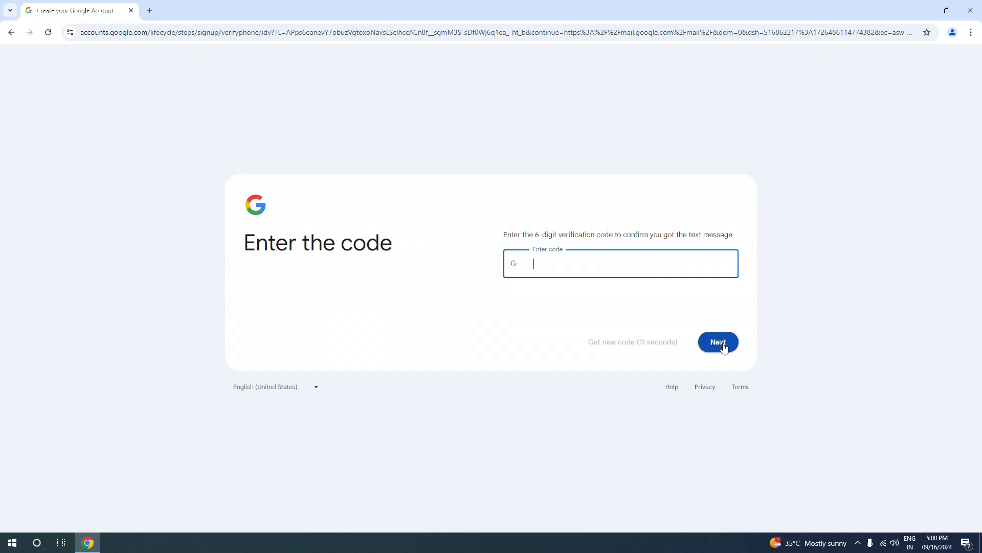
Step: Enter the SMS verification code, skip the recovery email, and agree to the Privacy and Terms
left_click(723, 345)
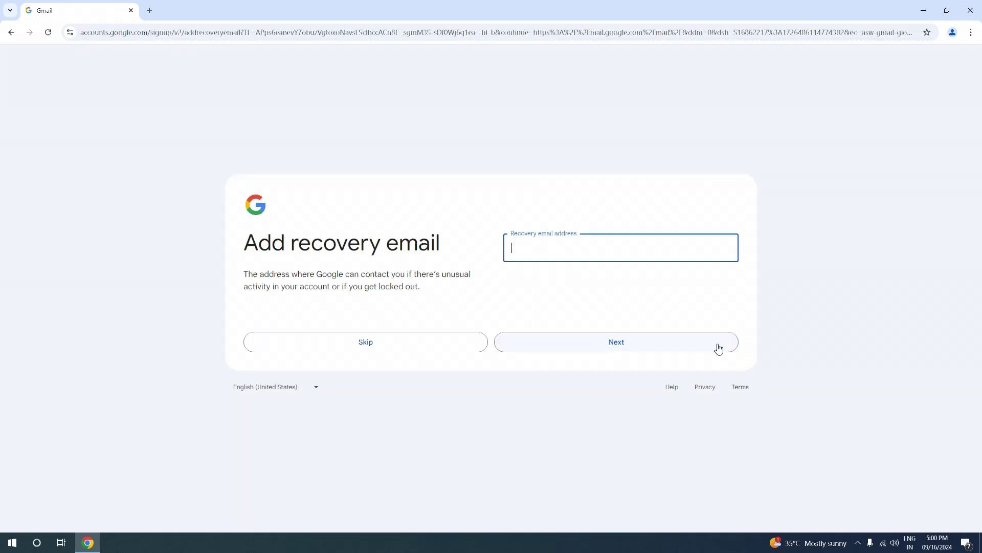
left_click(373, 343)
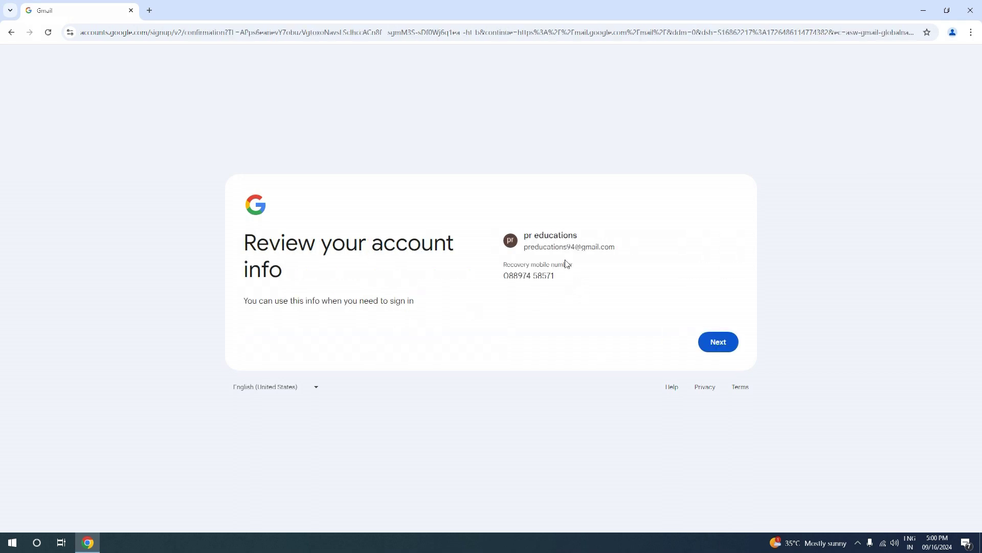
left_click(717, 344)
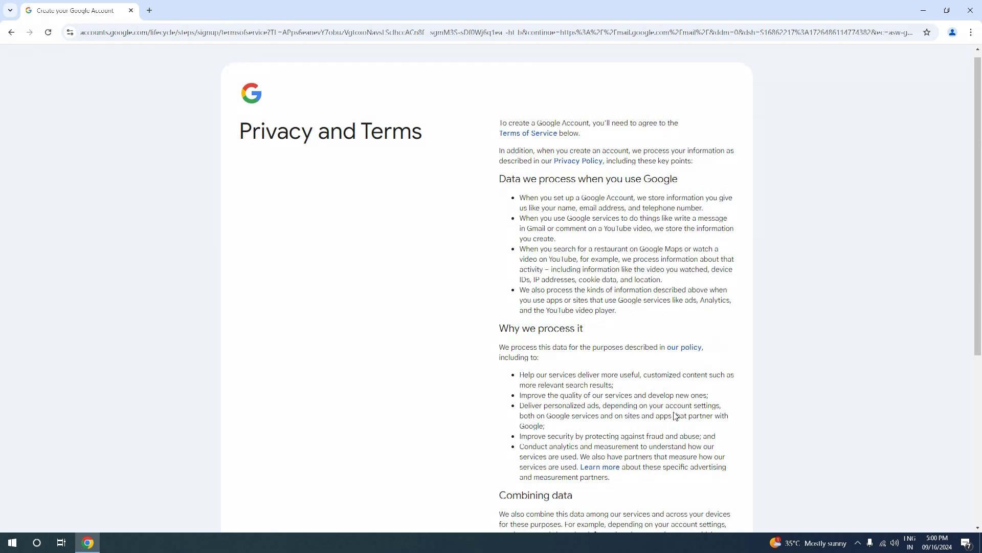
scroll(675, 416, "down", 5)
left_click(709, 446)
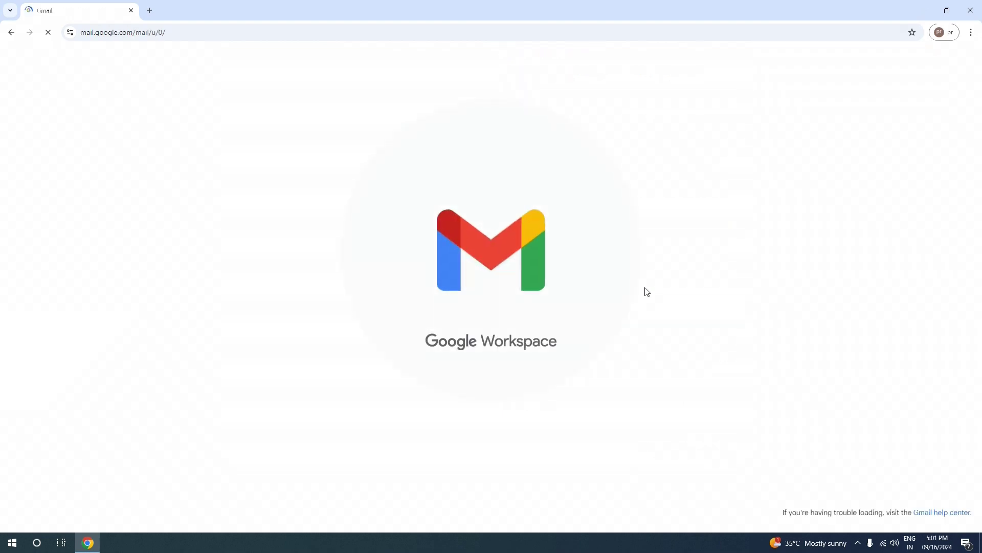
Step: Open YouTube from the Google apps grid, sign in with the new account and allow notifications
left_click(942, 62)
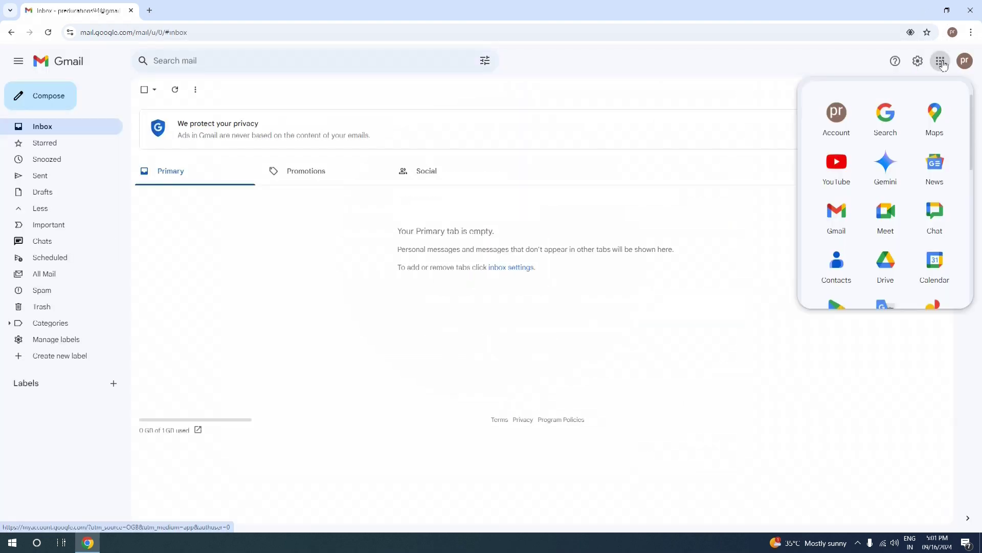
left_click(843, 162)
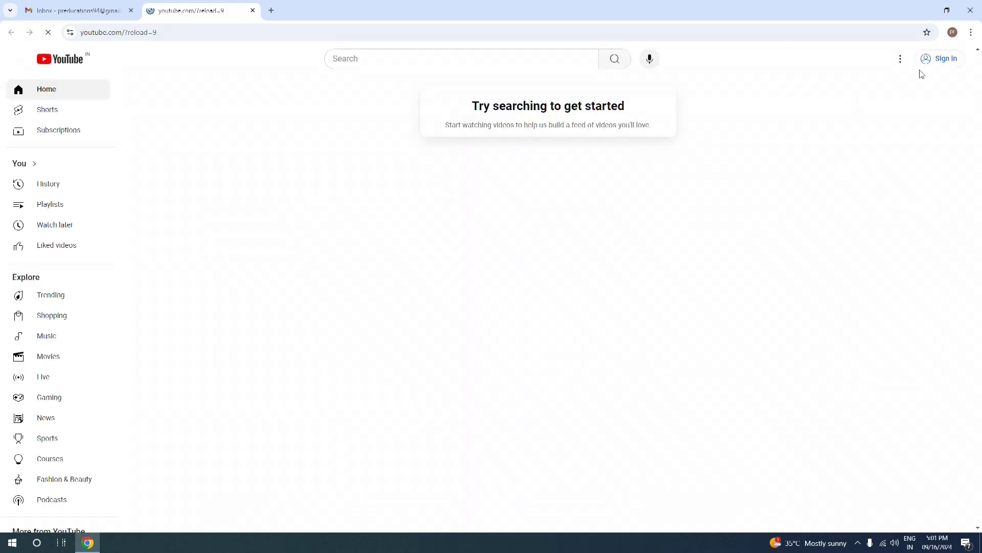
left_click(944, 59)
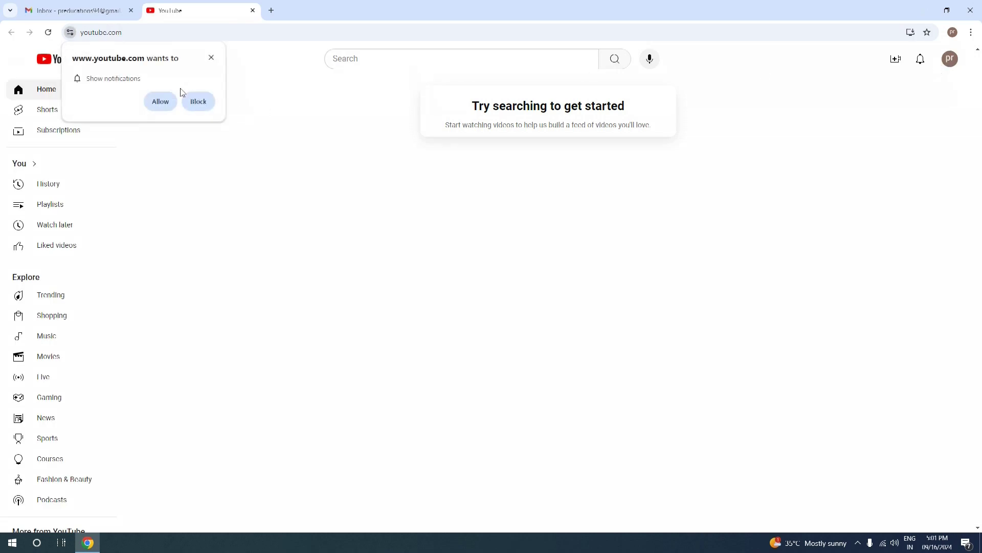
left_click(162, 101)
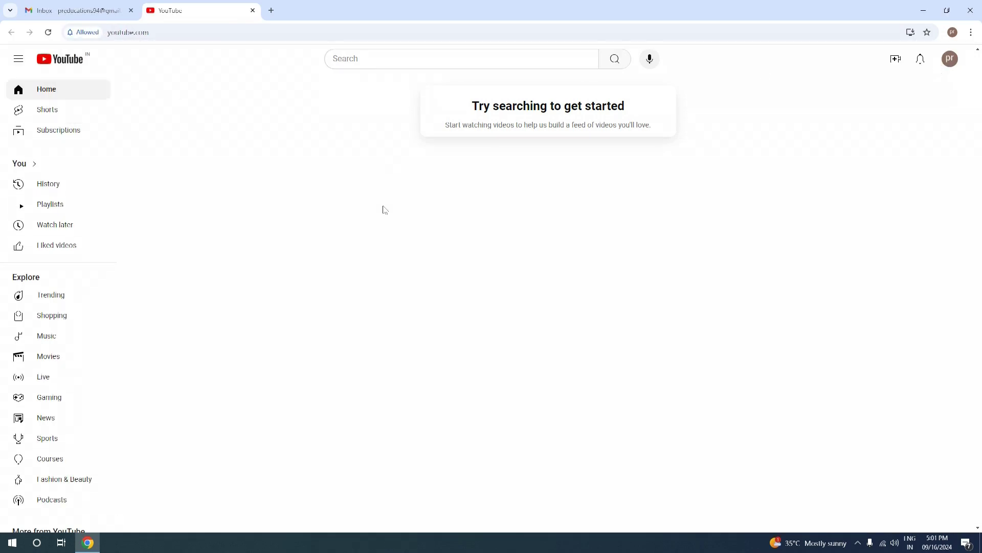
left_click(950, 59)
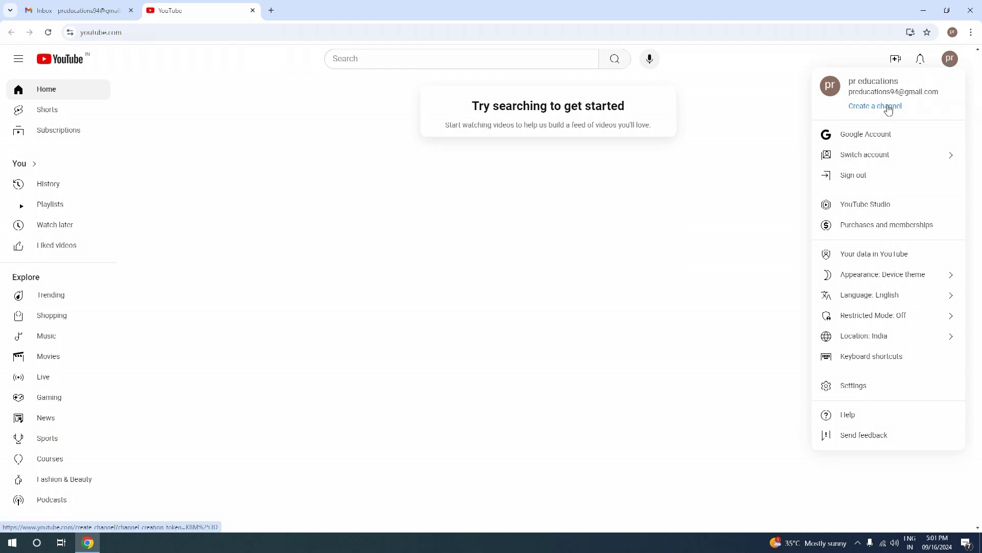
Step: Create the pr educations channel after replacing the handle's generated suffix with a custom one
left_click(889, 110)
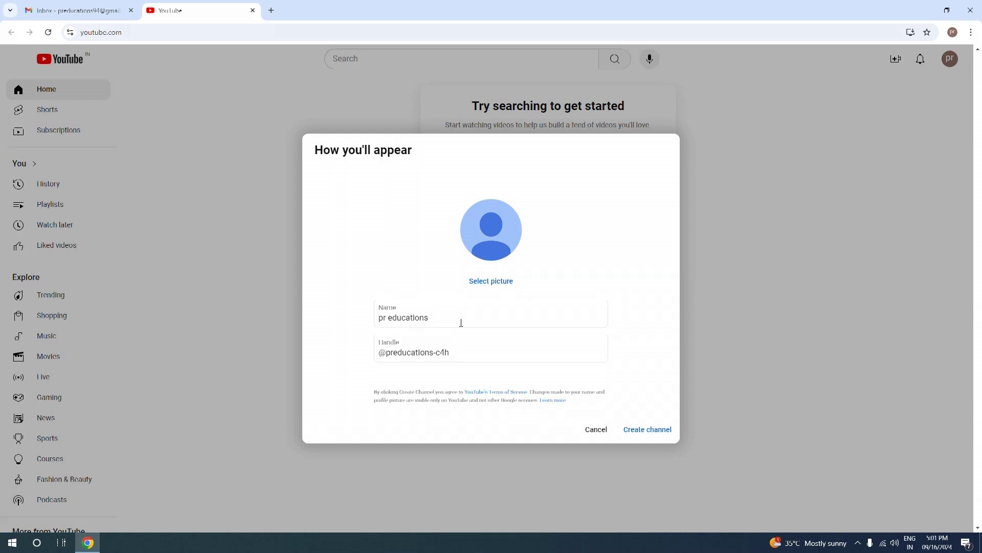
left_click(457, 350)
key("BackSpace")
key("BackSpace")
key("BackSpace")
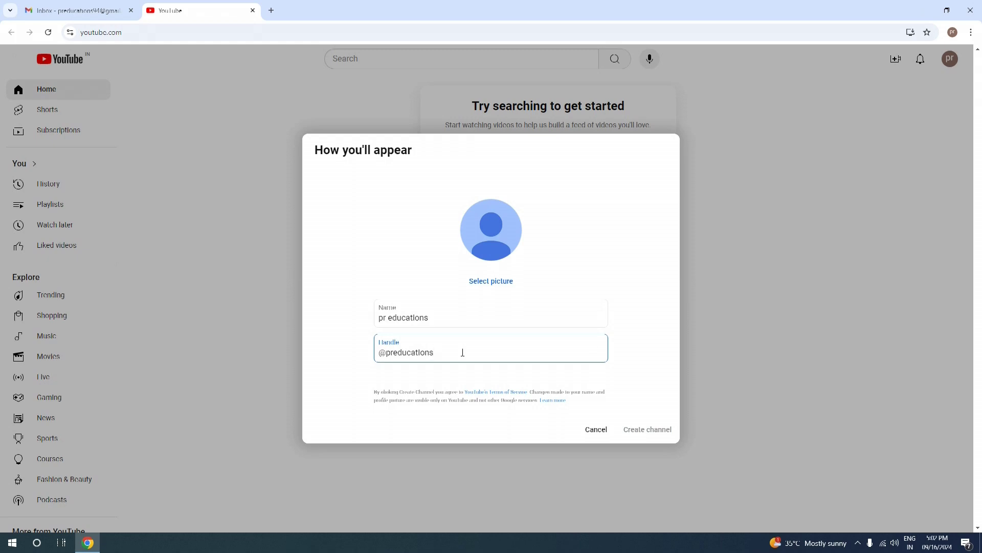
type("kdp")
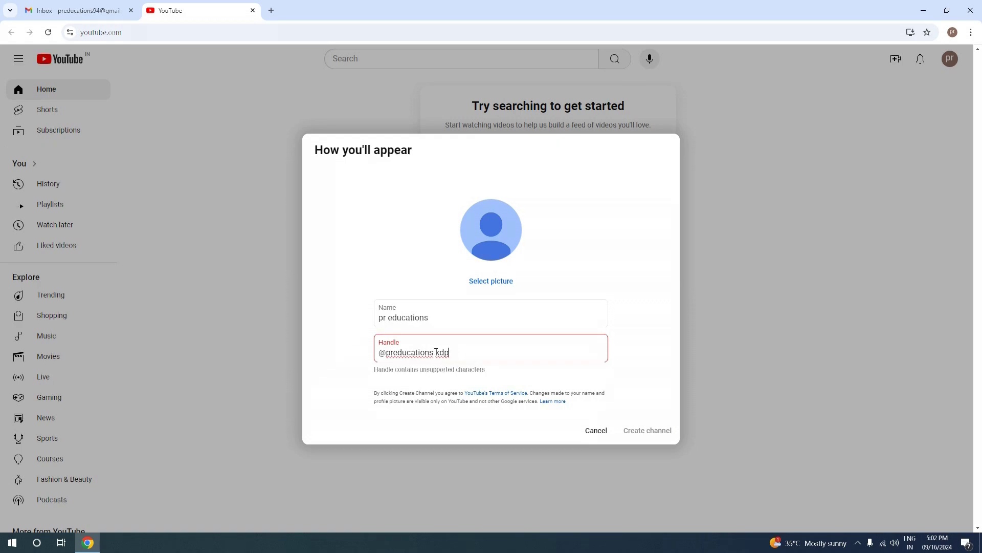
key("BackSpace")
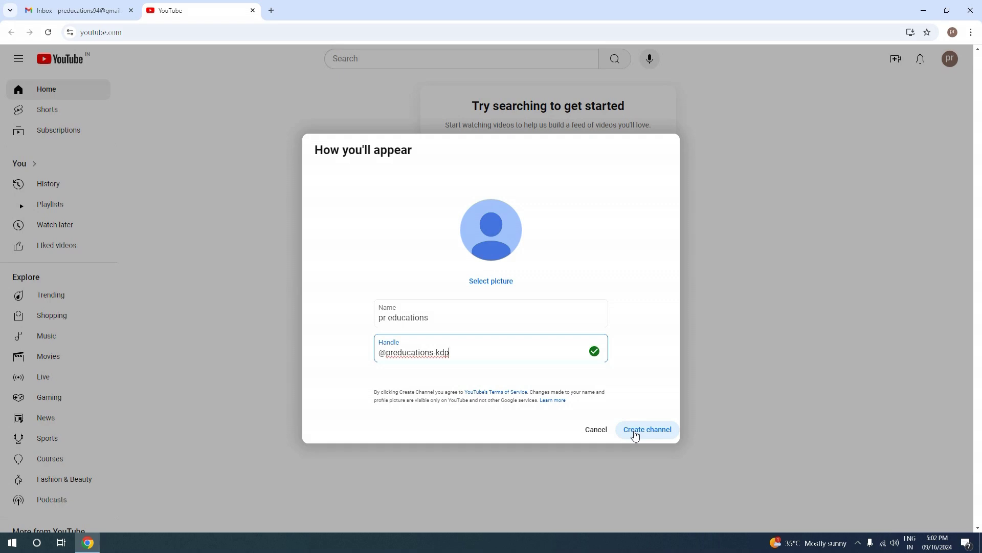
left_click(635, 435)
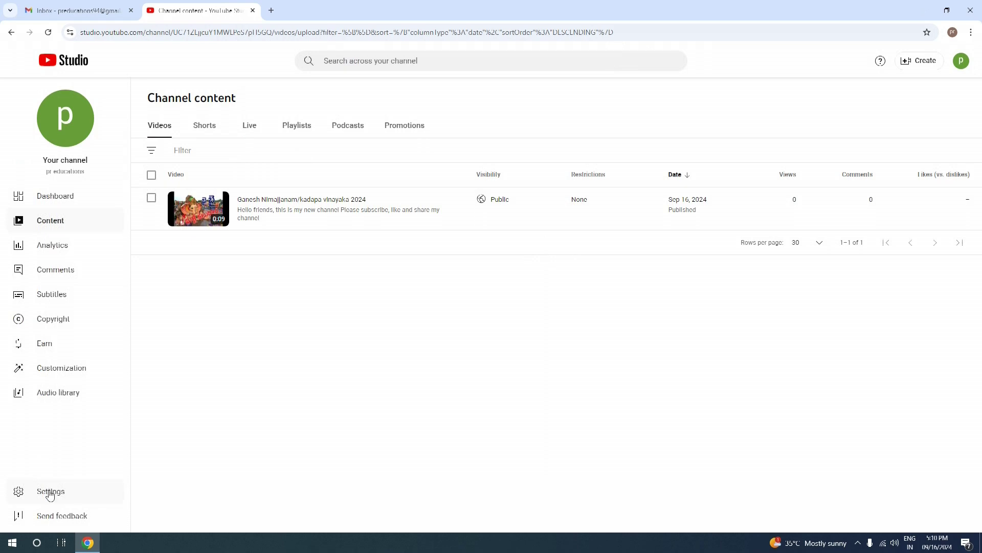
Step: Change the channel's default currency from USD to INR – Indian Rupee
left_click(50, 492)
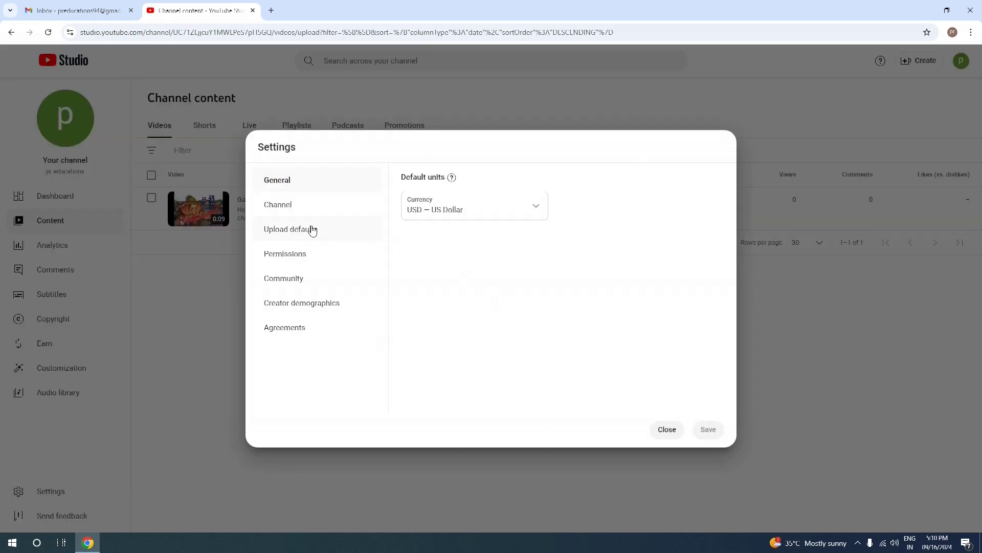
left_click(539, 210)
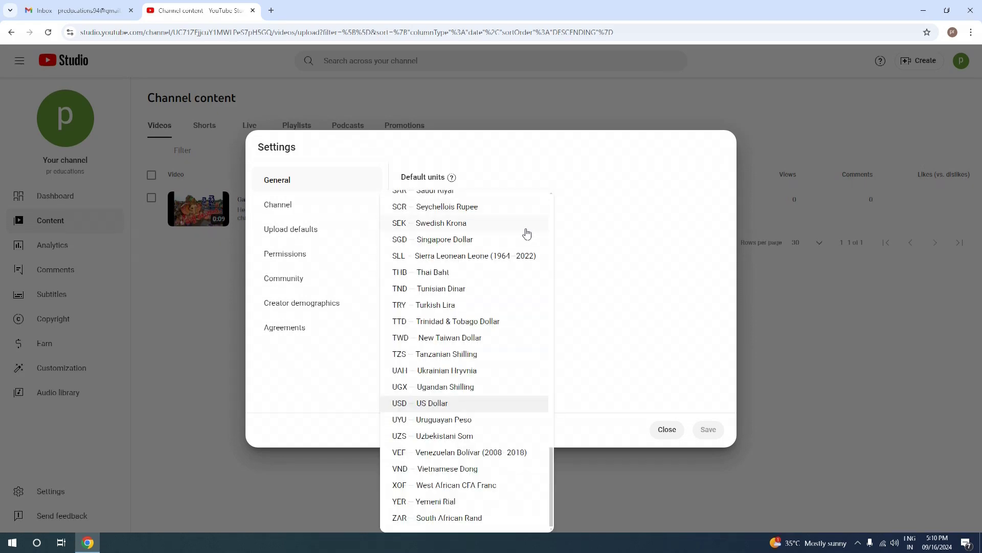
scroll(522, 241, "up", 1)
scroll(522, 242, "up", 4)
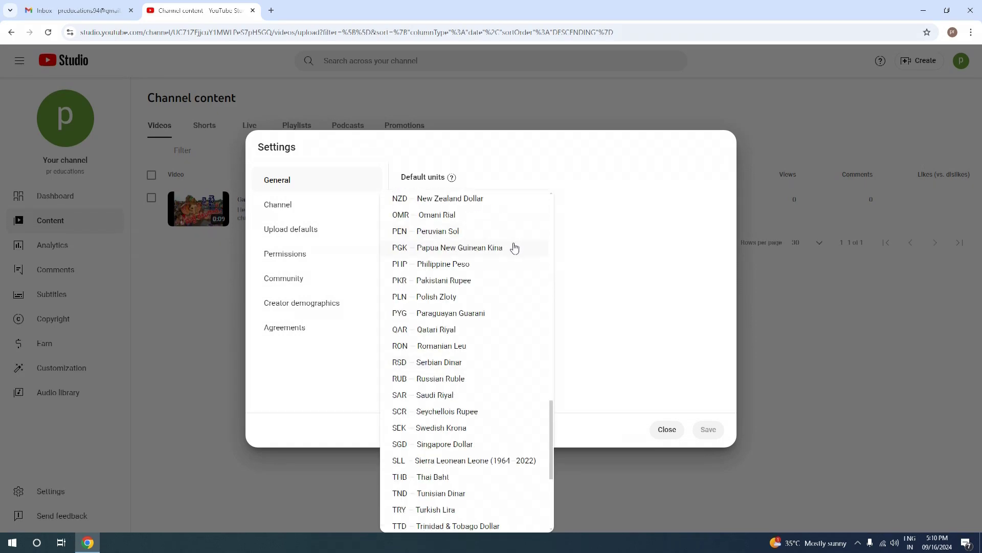
scroll(513, 255, "down", 1)
scroll(514, 255, "up", 10)
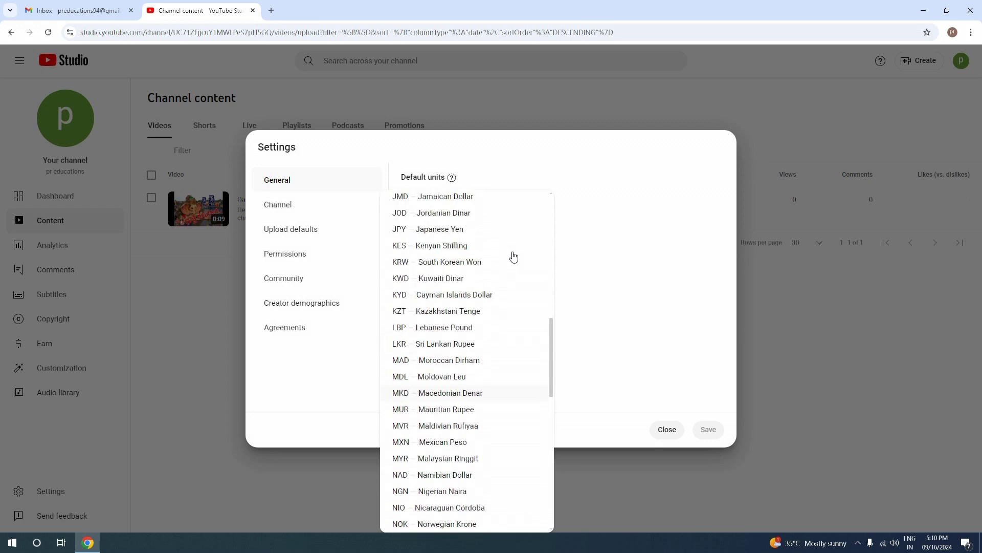
scroll(513, 254, "up", 3)
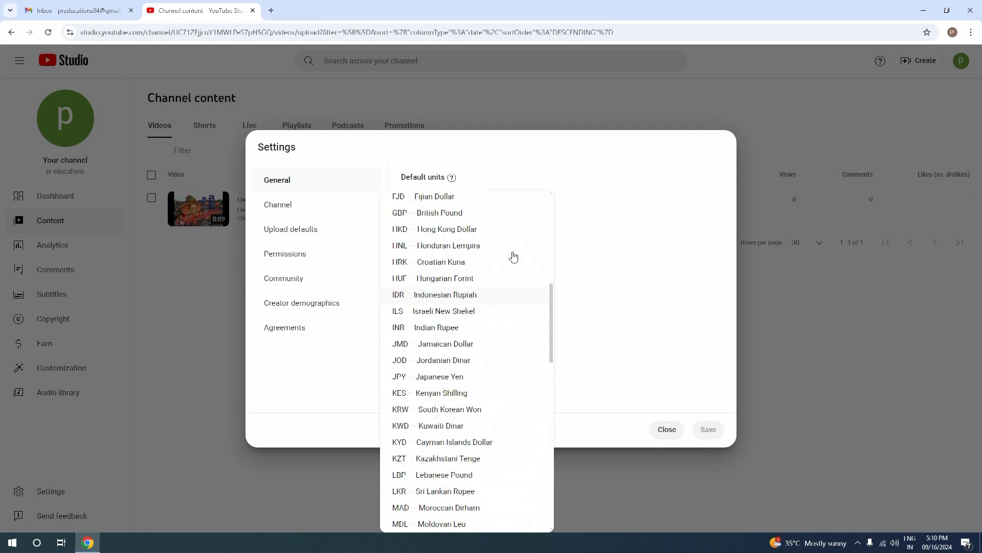
left_click(444, 334)
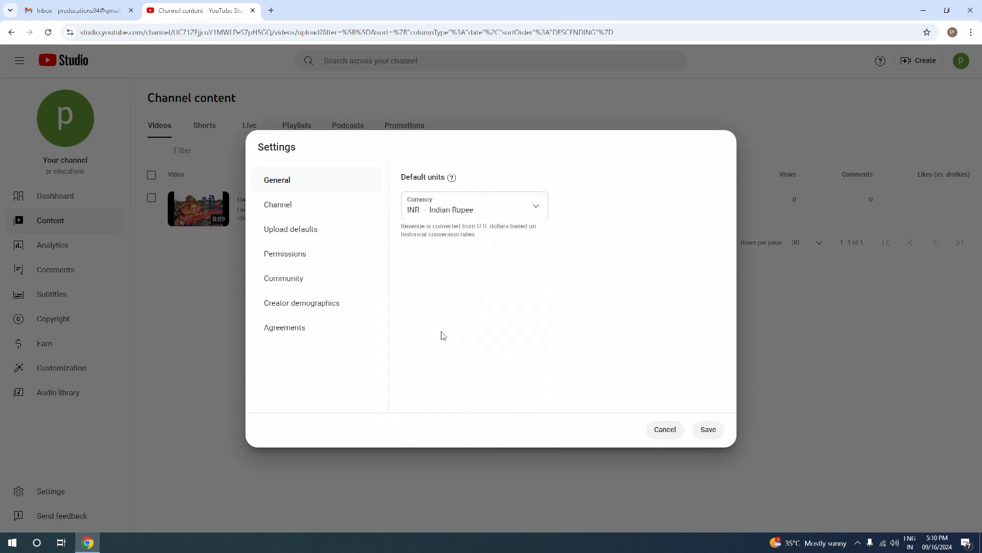
Step: Set the channel's country of residence to India
left_click(286, 210)
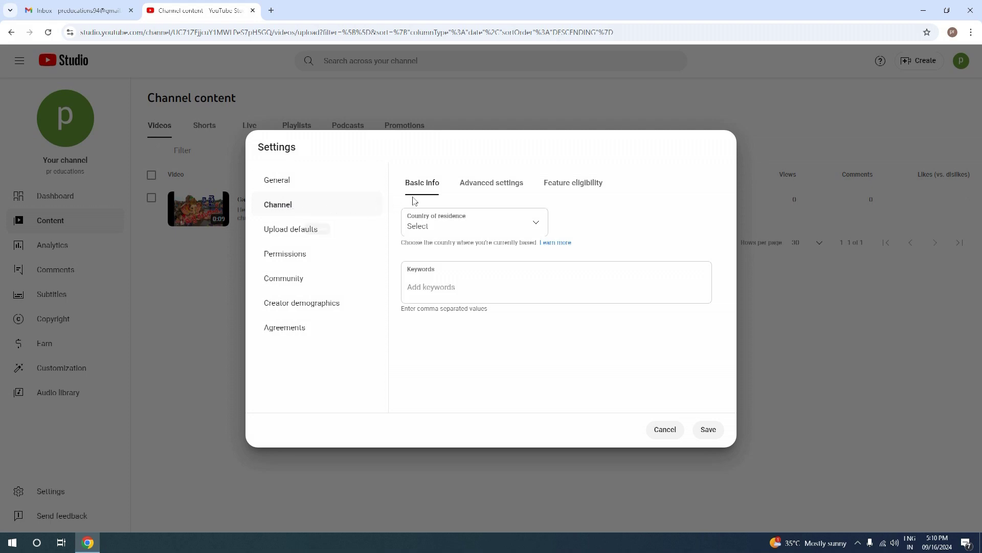
left_click(532, 224)
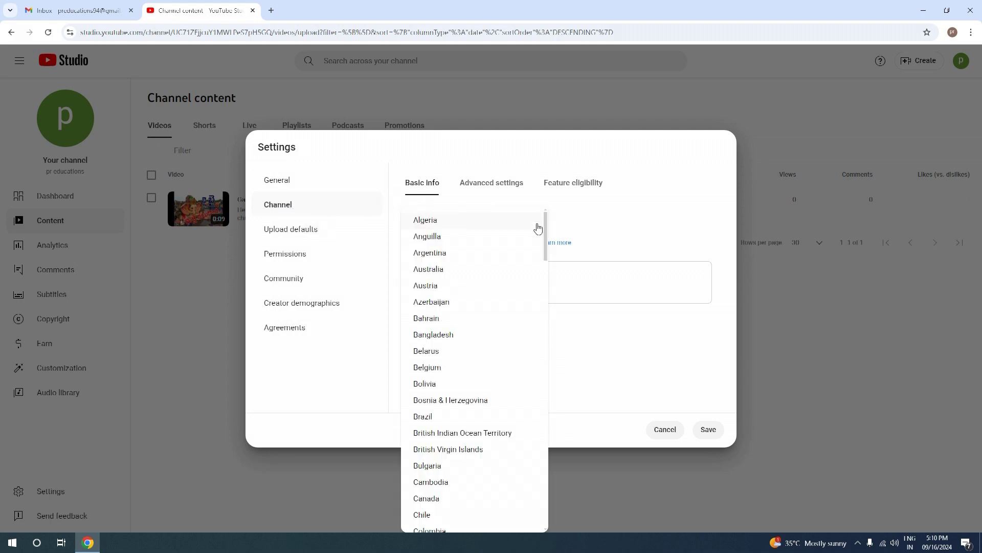
scroll(522, 314, "down", 9)
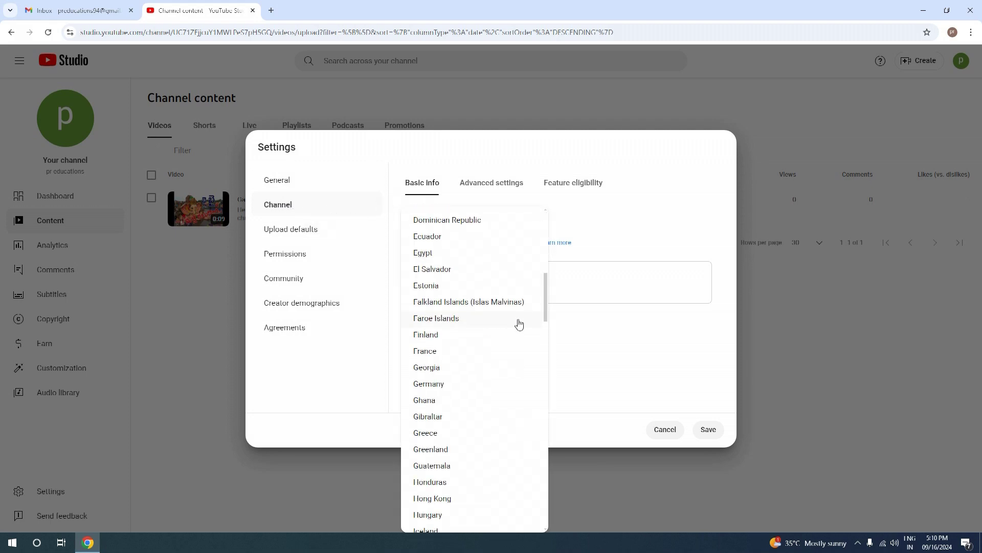
scroll(500, 340, "down", 1)
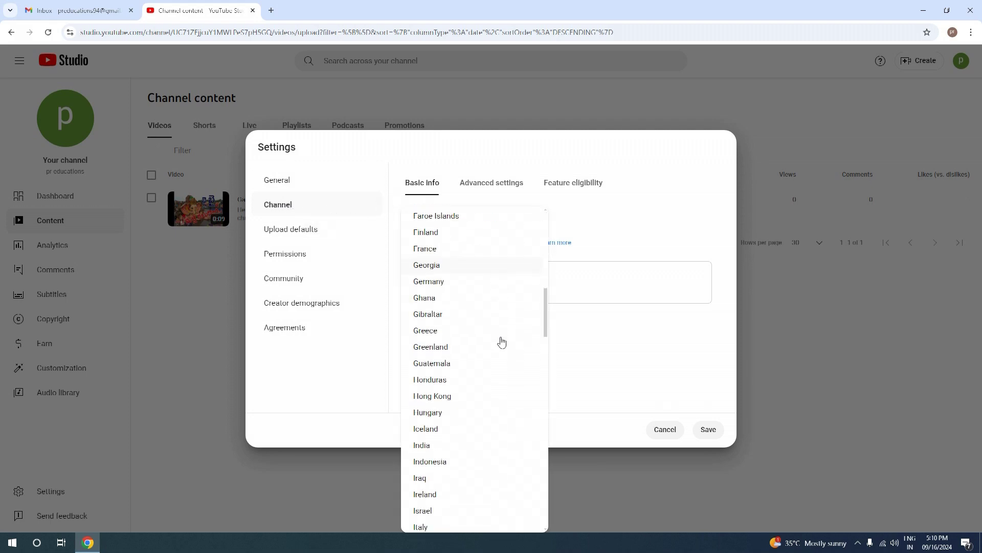
left_click(426, 444)
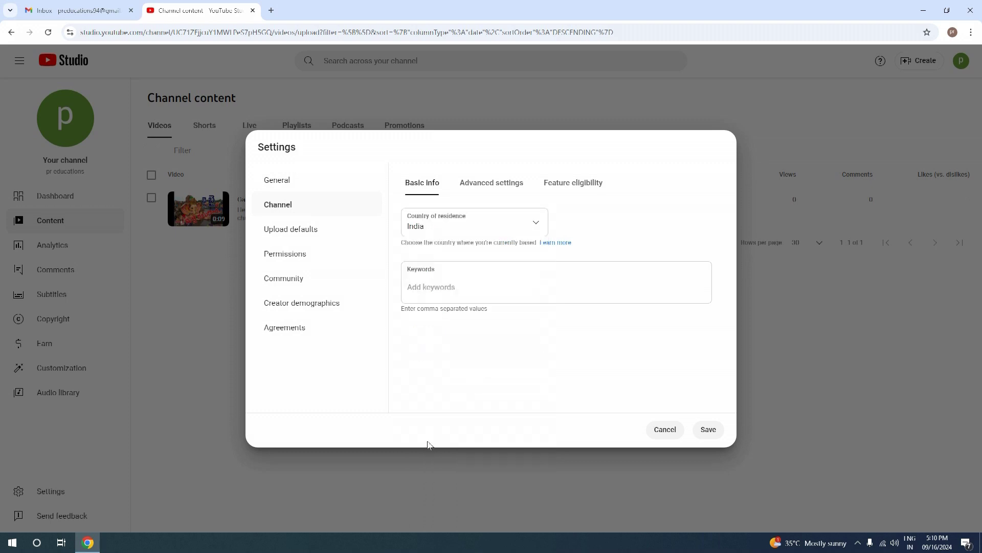
Step: Add channel keywords pr educations, education, pr, pr vlogs and pr shorts
left_click(522, 283)
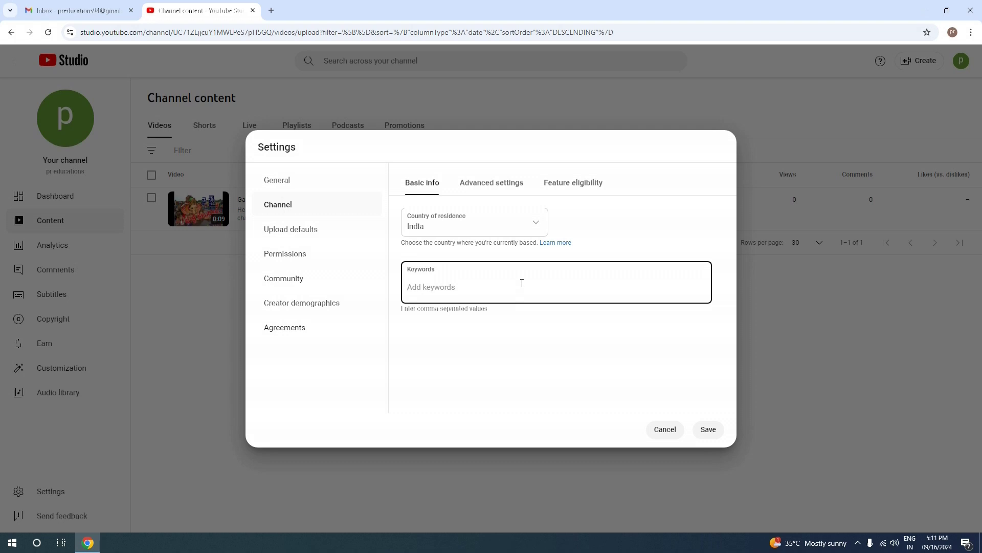
type("pr educations")
key("Return")
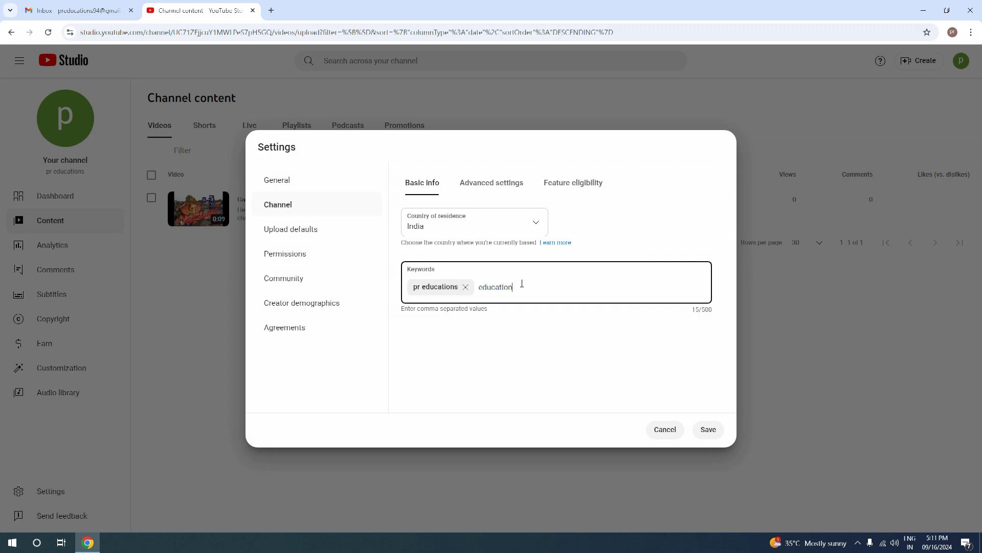
type("education")
key("Return")
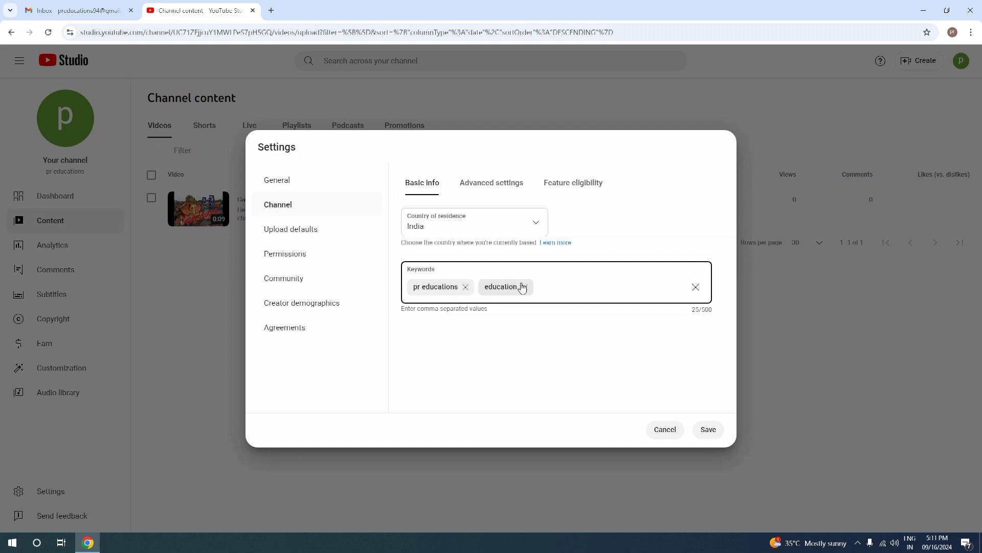
key("Return")
type("pr vlogs")
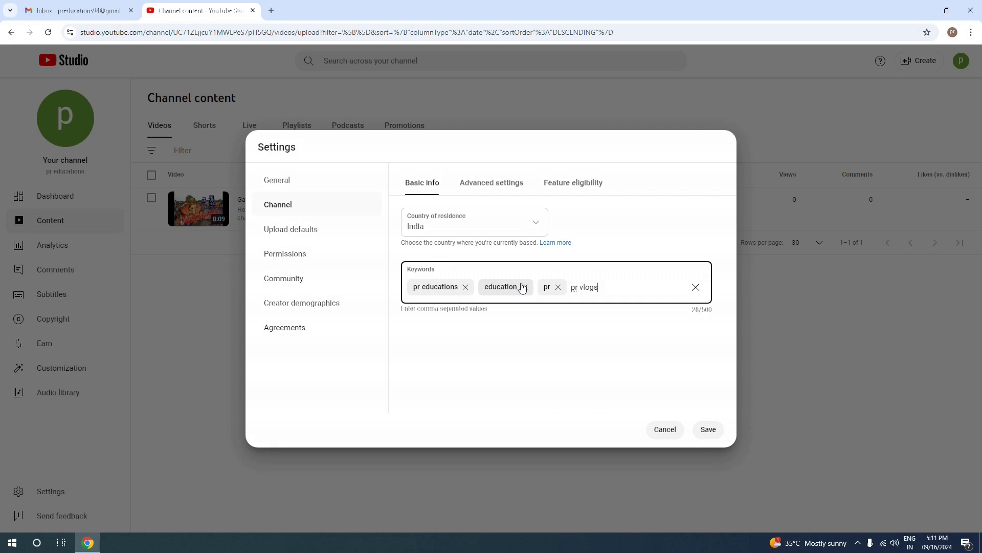
key("Return")
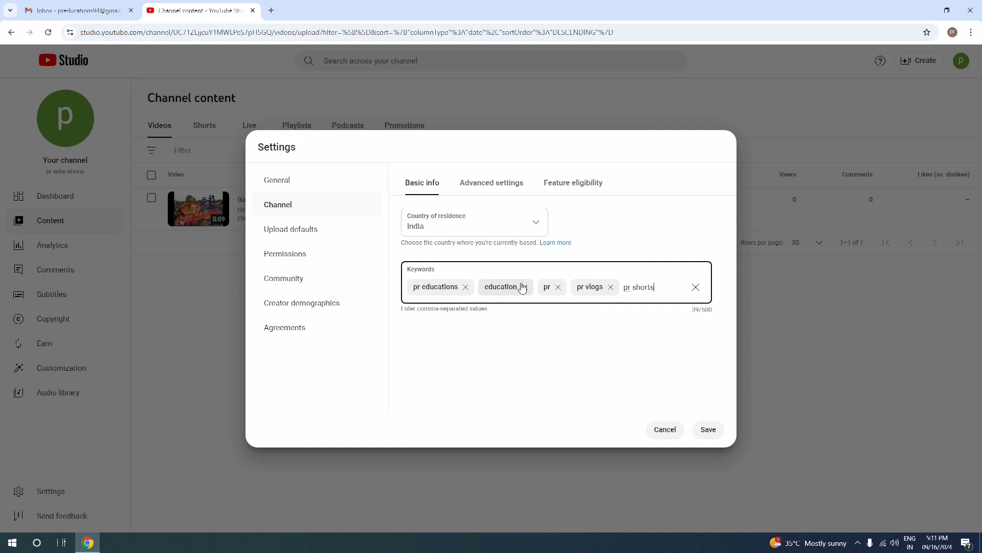
key("Return")
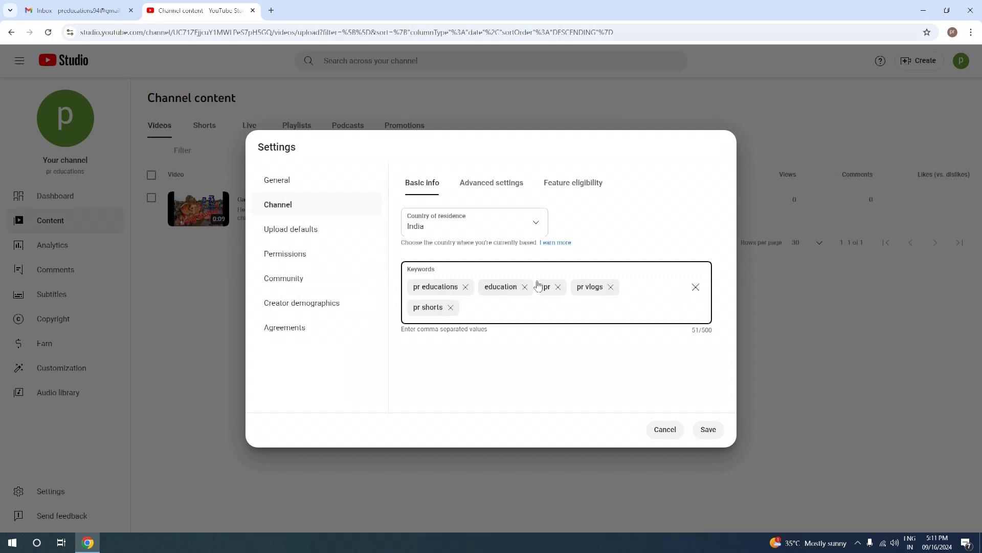
left_click(502, 188)
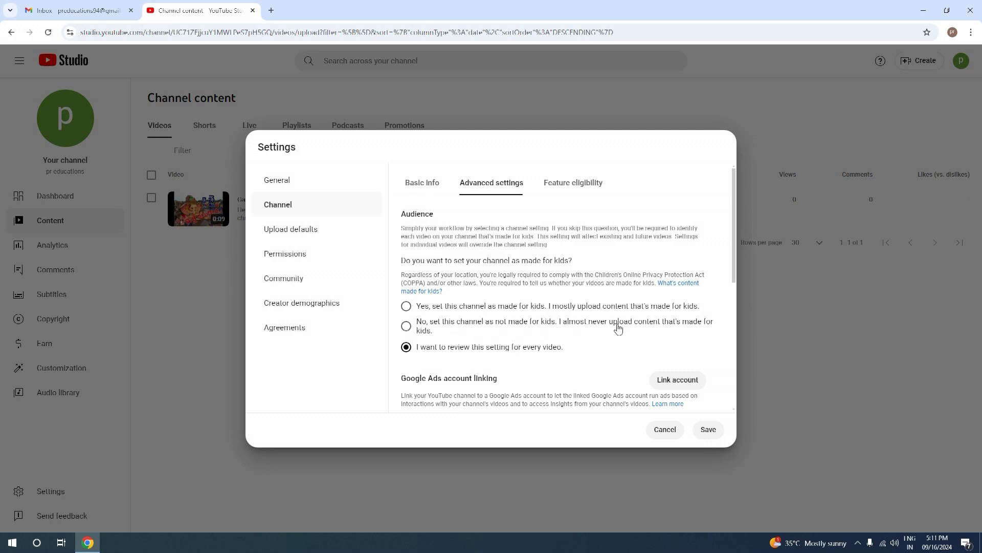
Step: Mark the channel as not made for kids
left_click(406, 327)
scroll(568, 348, "down", 2)
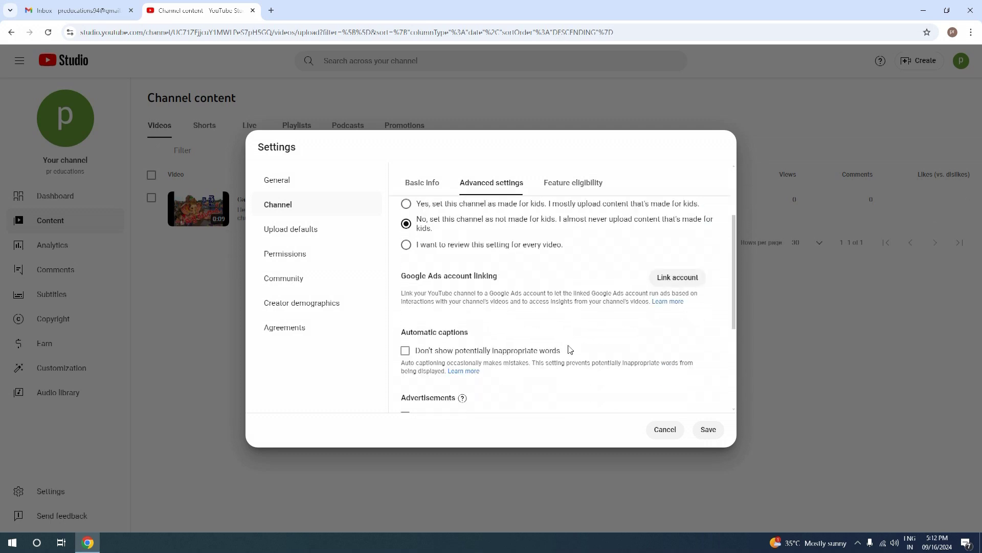
scroll(570, 350, "down", 1)
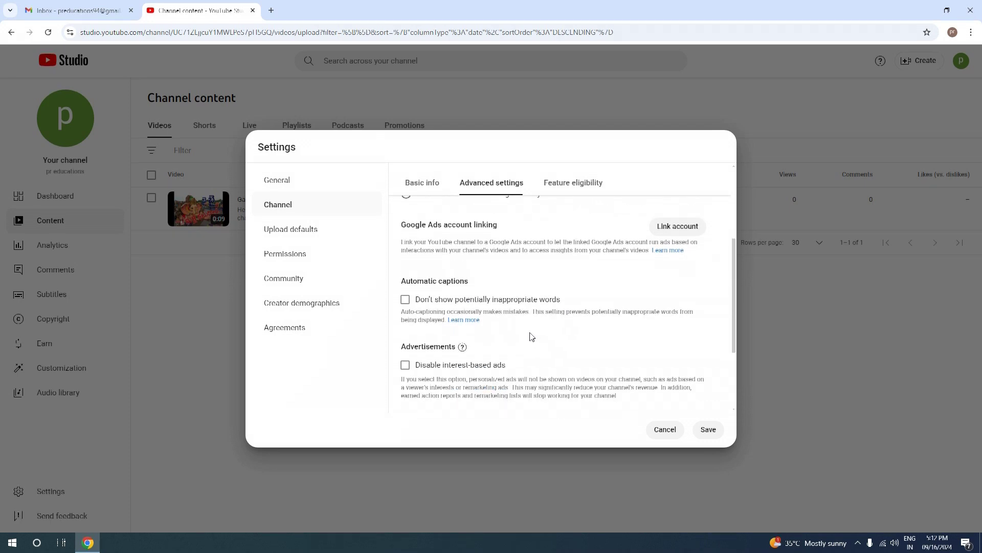
scroll(532, 336, "down", 2)
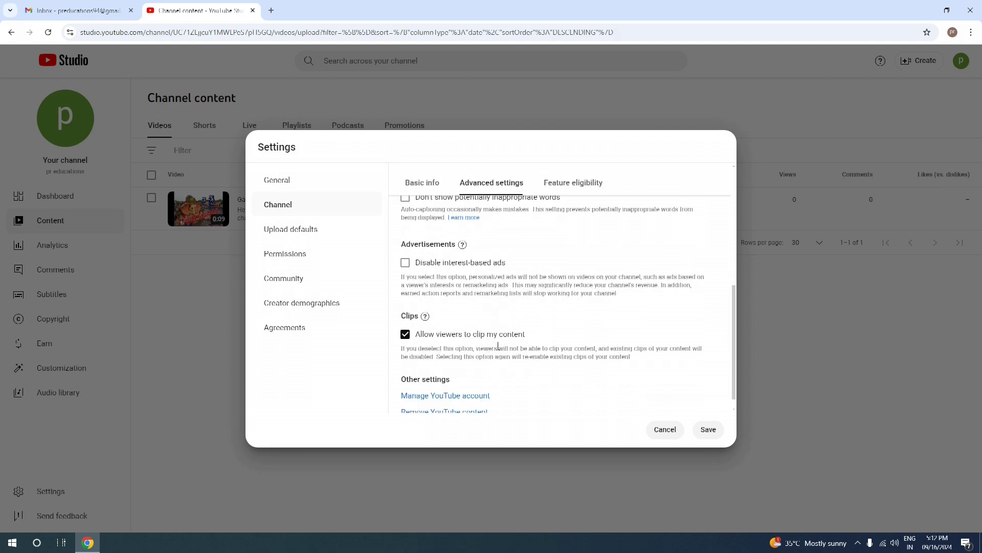
scroll(504, 346, "down", 1)
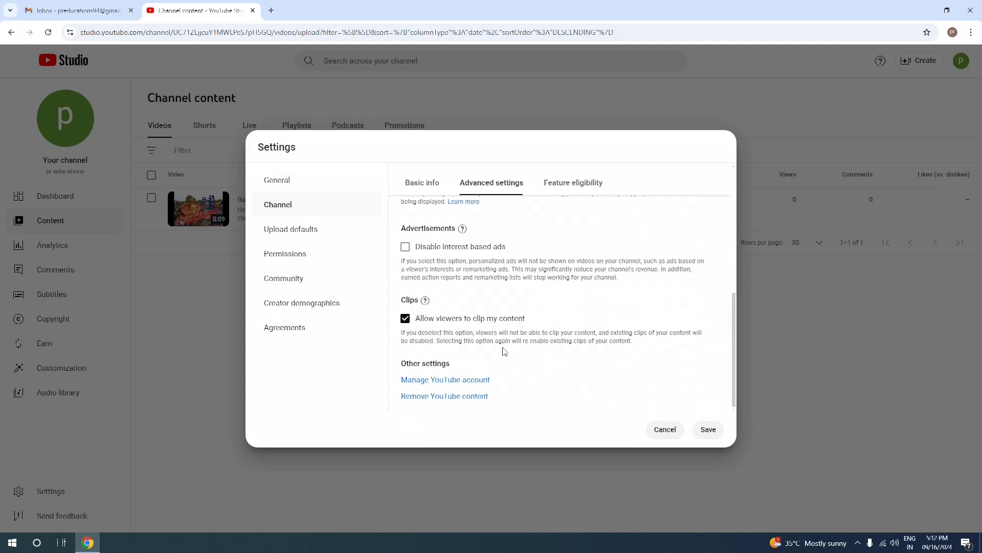
scroll(577, 360, "up", 2)
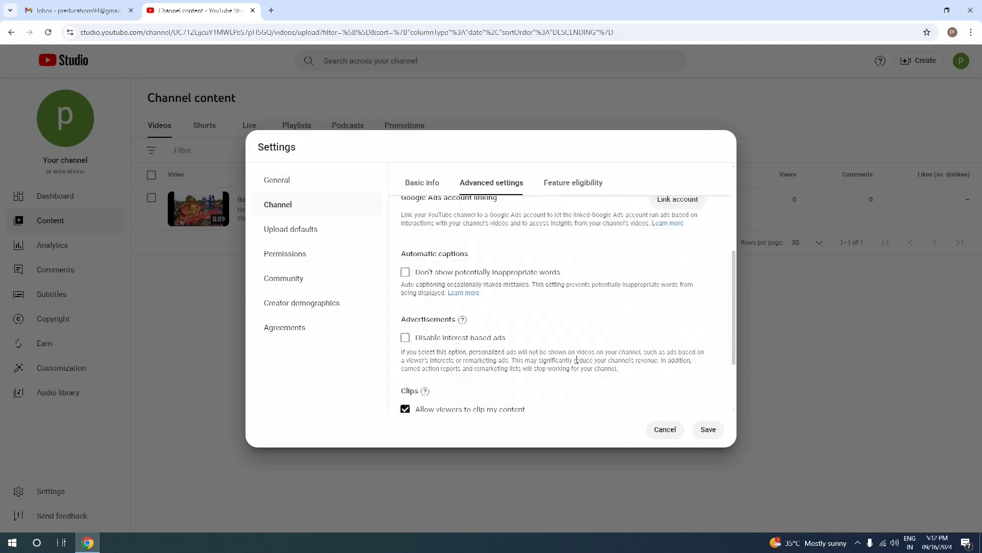
Step: Review the channel's advanced feature eligibility details, then go to the upload defaults
left_click(580, 187)
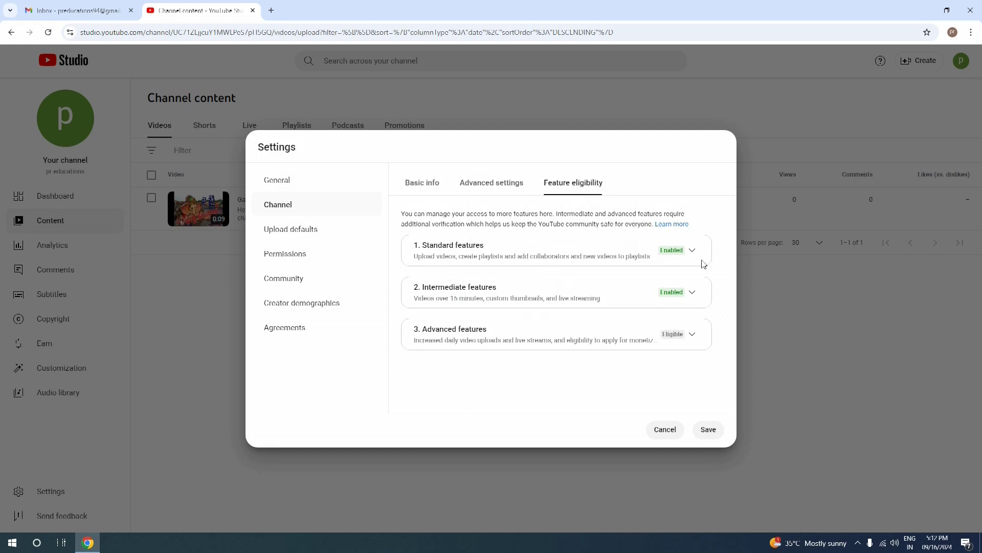
left_click(690, 334)
left_click(468, 185)
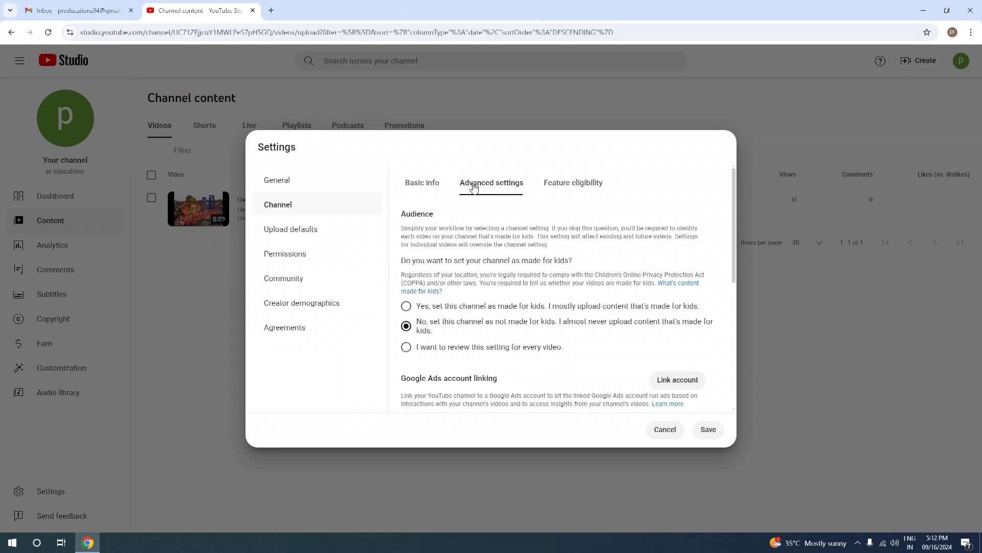
left_click(434, 187)
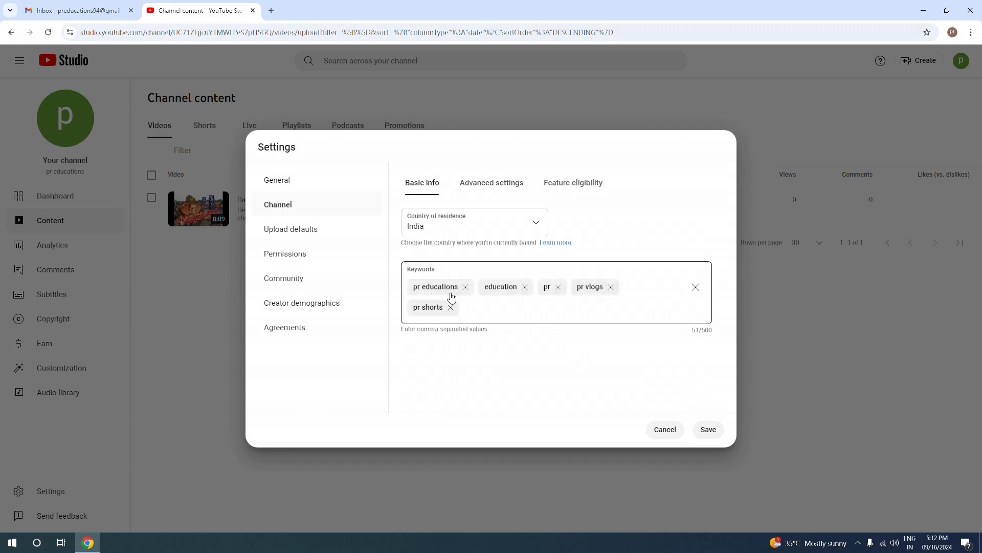
left_click(303, 231)
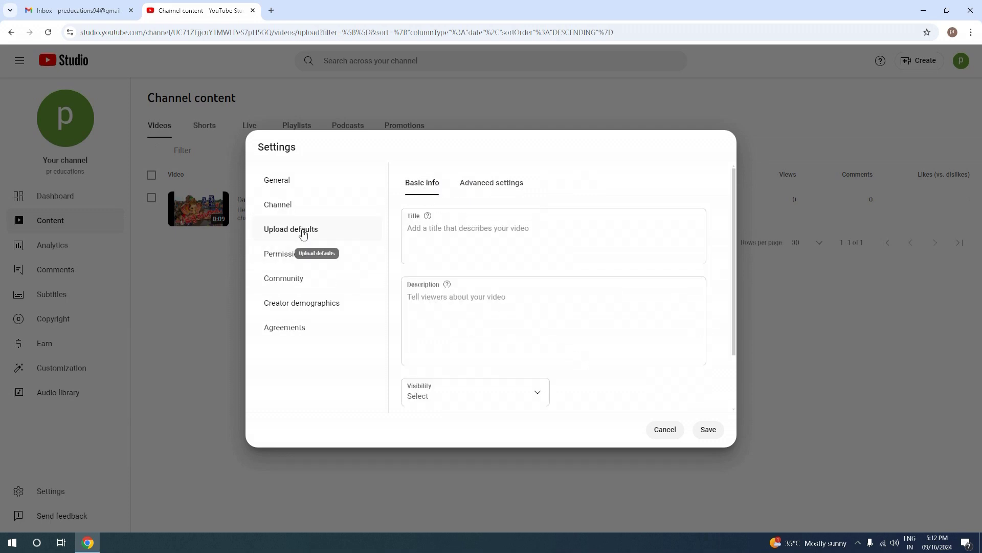
Step: Look over the default title, description and visibility, then view the advanced upload defaults
left_click(413, 231)
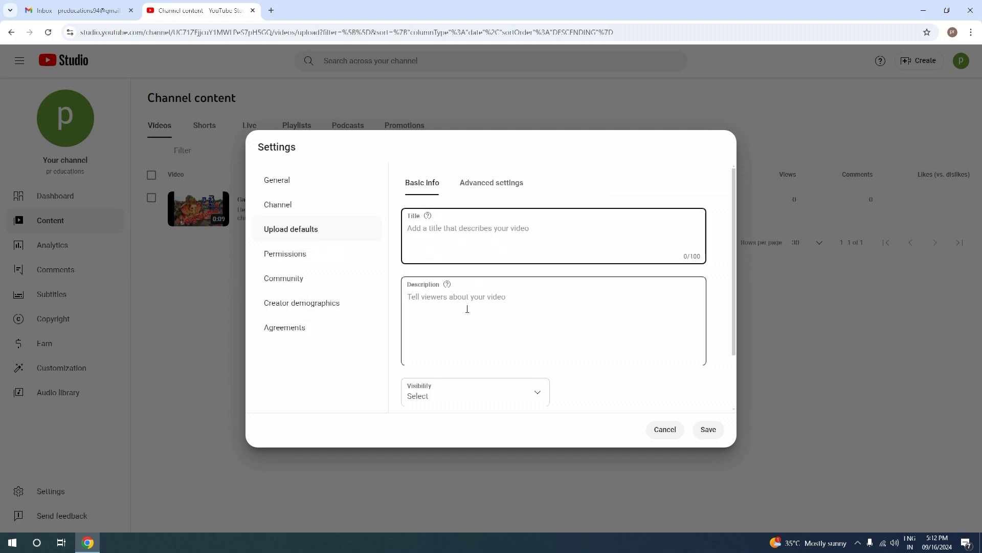
scroll(461, 297, "down", 1)
left_click(453, 266)
scroll(440, 331, "down", 1)
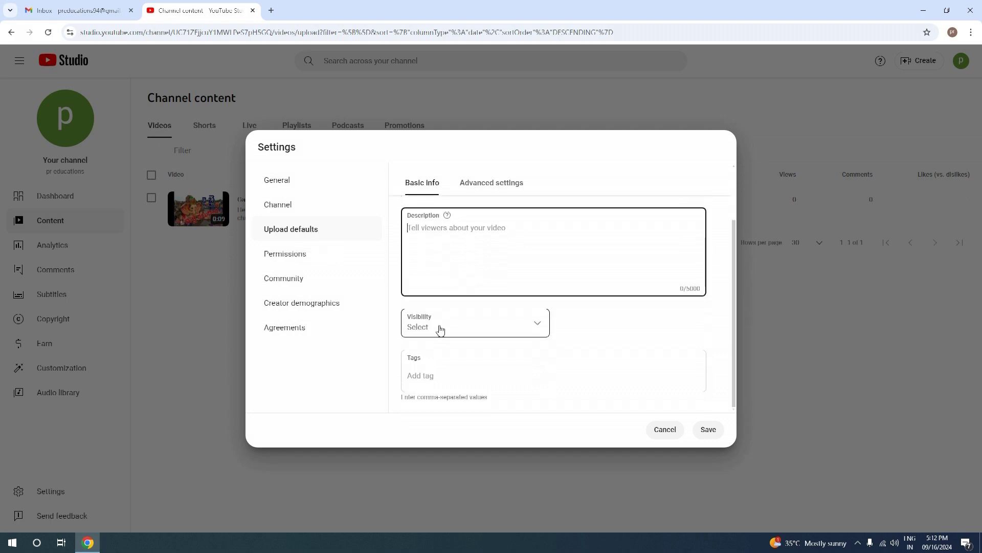
left_click(535, 324)
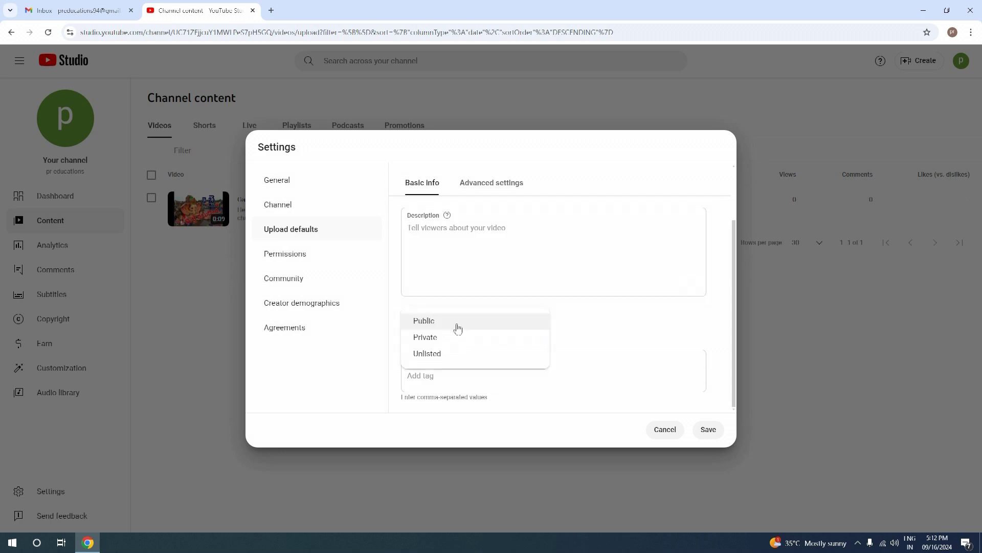
left_click(596, 334)
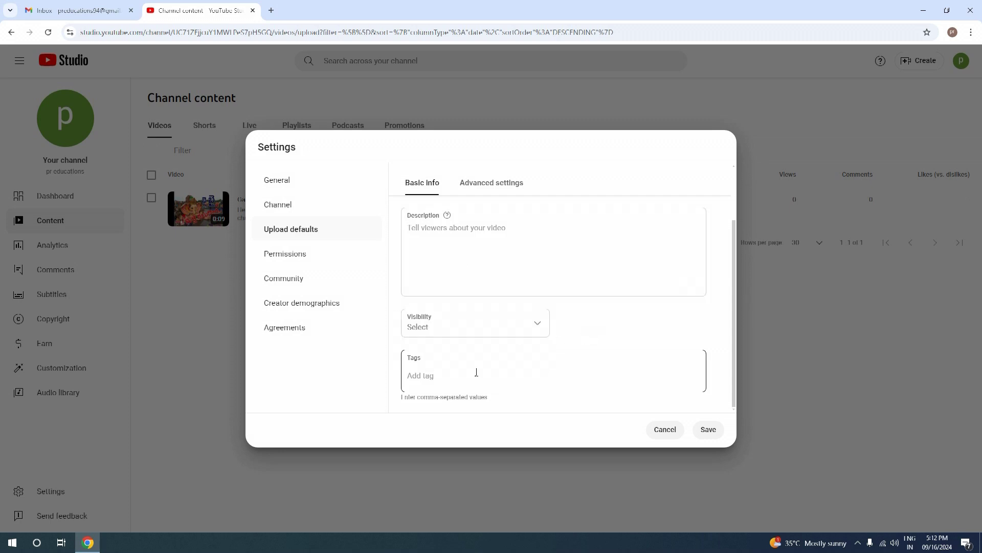
left_click(488, 190)
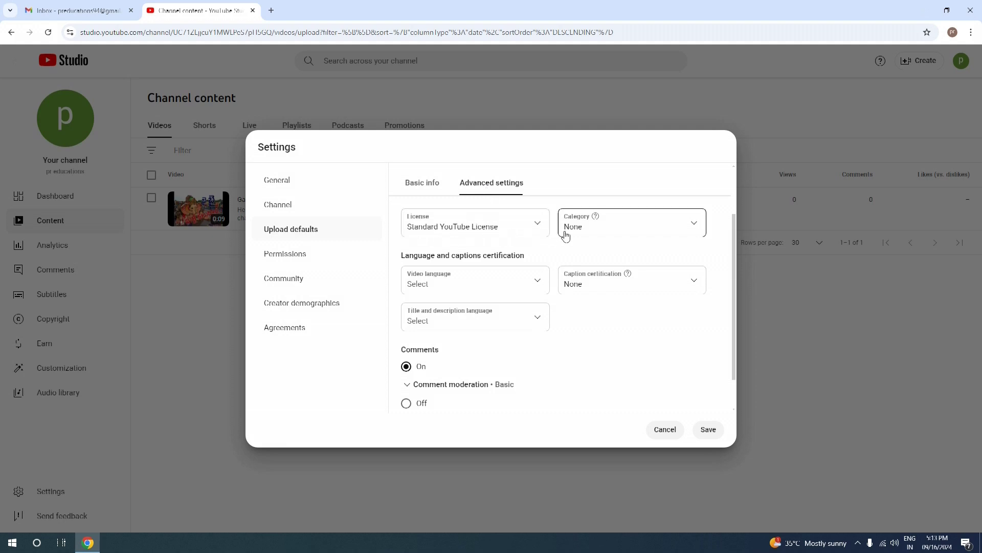
Step: Set the default category to People & Blogs and the default video language to Telugu
left_click(698, 227)
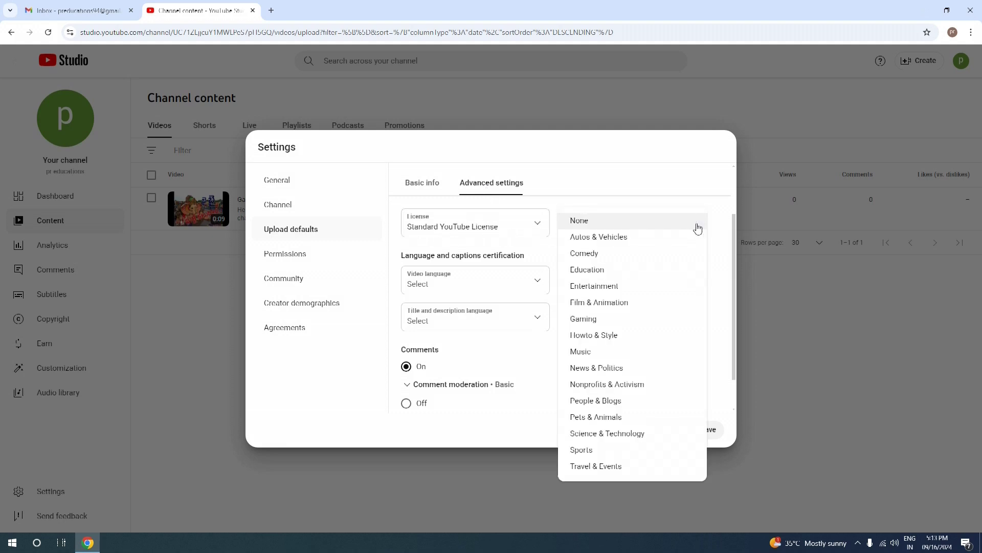
left_click(607, 402)
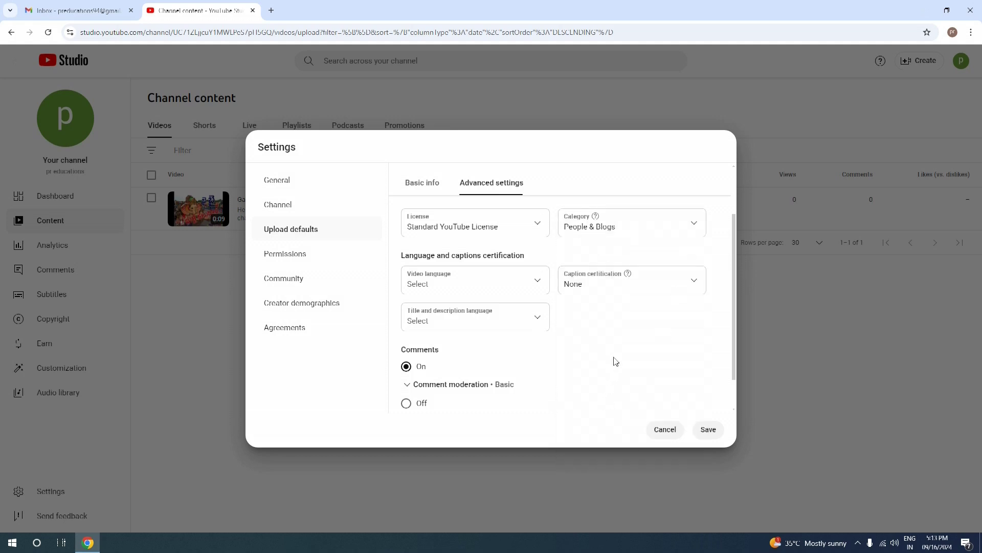
left_click(537, 285)
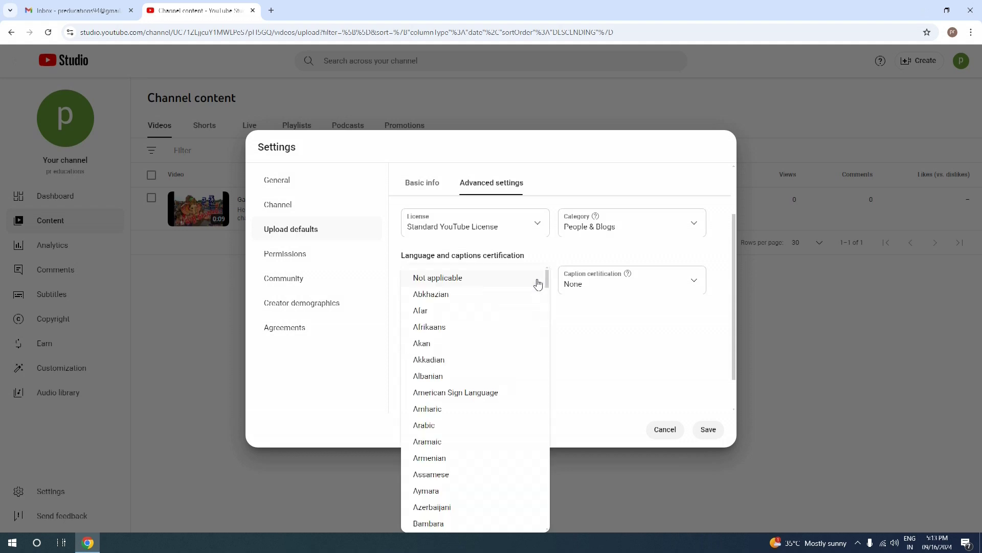
scroll(512, 330, "down", 4)
scroll(512, 331, "down", 20)
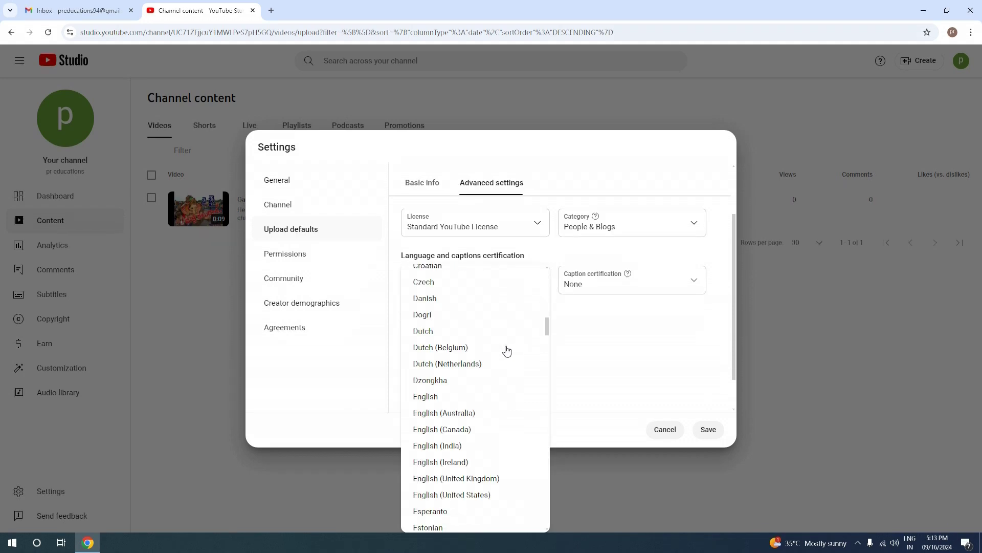
scroll(506, 353, "down", 7)
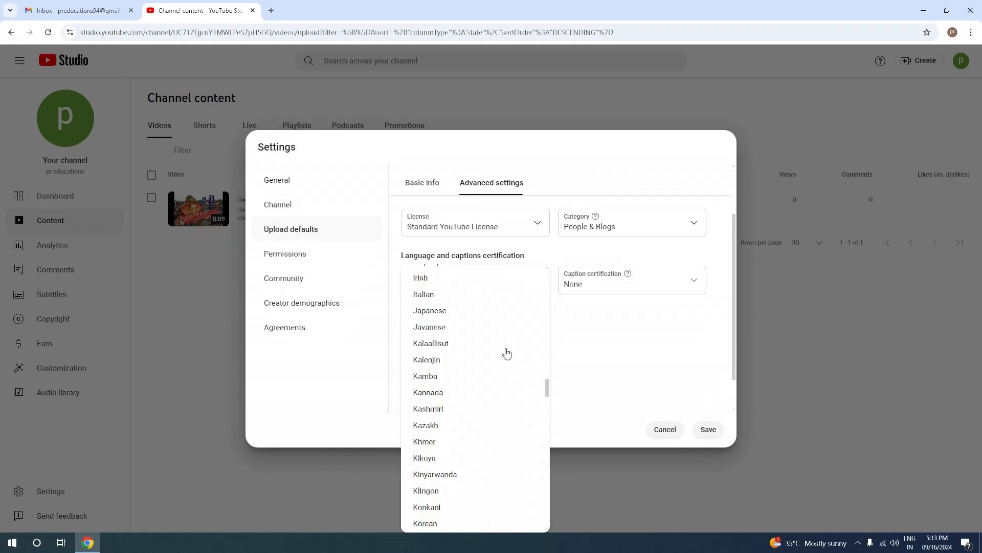
scroll(507, 353, "down", 12)
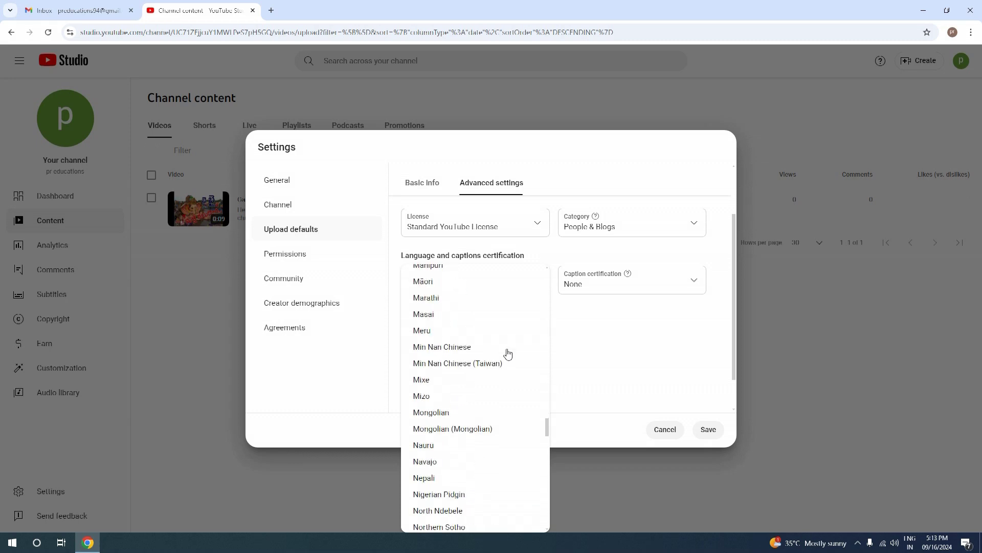
scroll(508, 354, "down", 11)
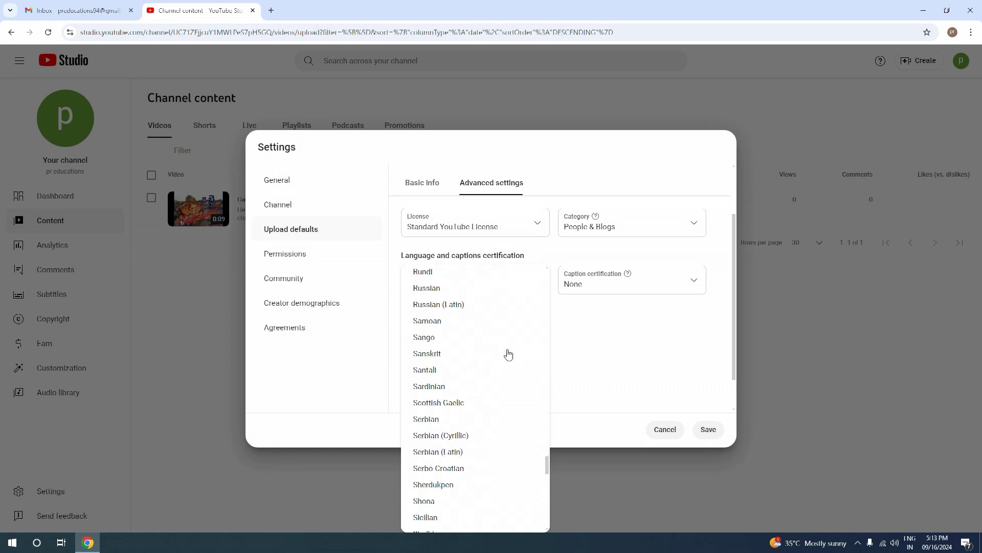
scroll(508, 354, "down", 10)
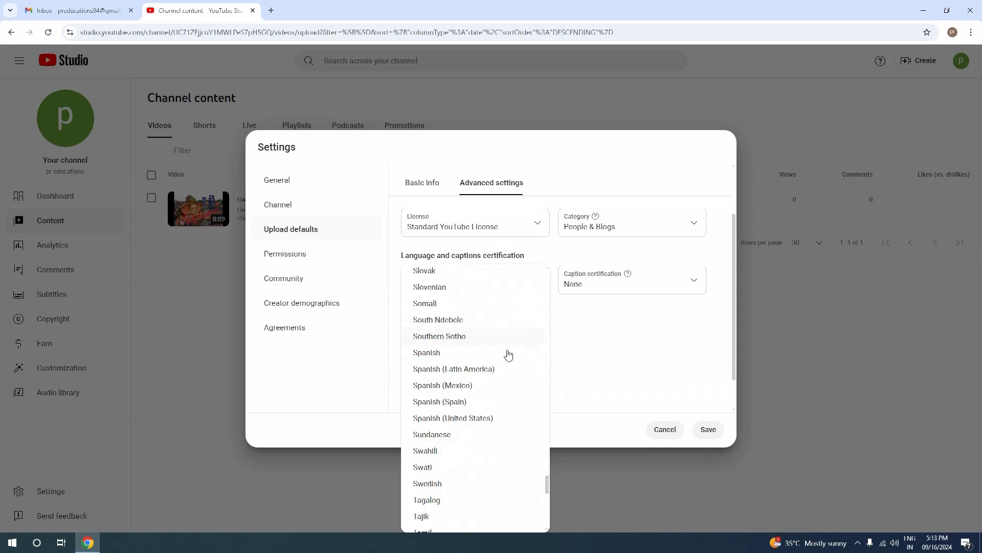
scroll(508, 354, "down", 3)
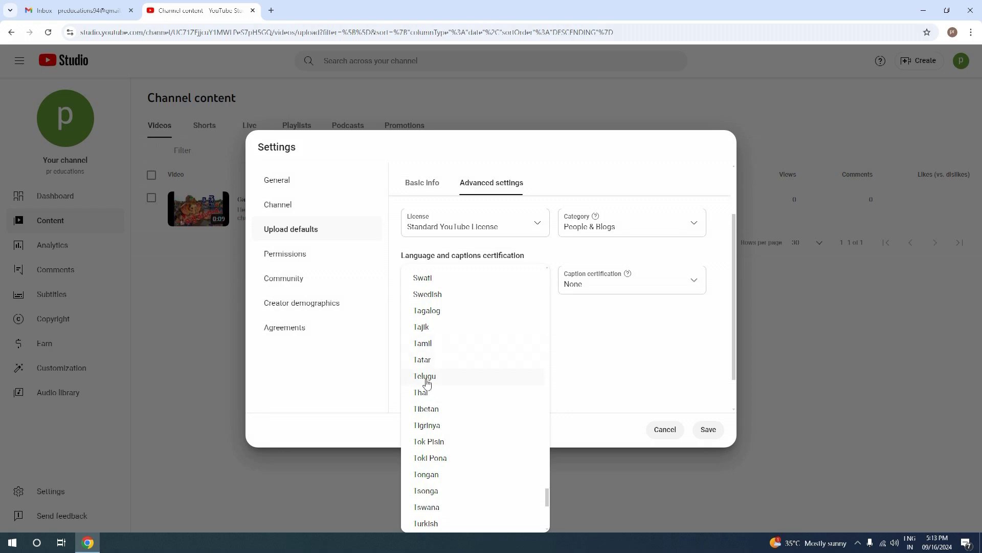
left_click(428, 380)
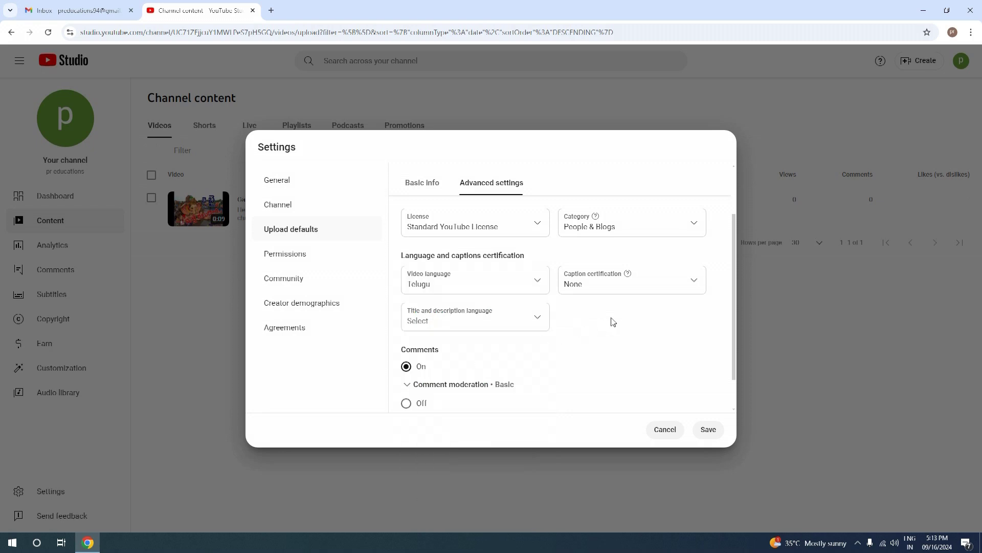
Step: Try the title language, comments and like-count defaults, leaving comments On and likes shown
left_click(539, 320)
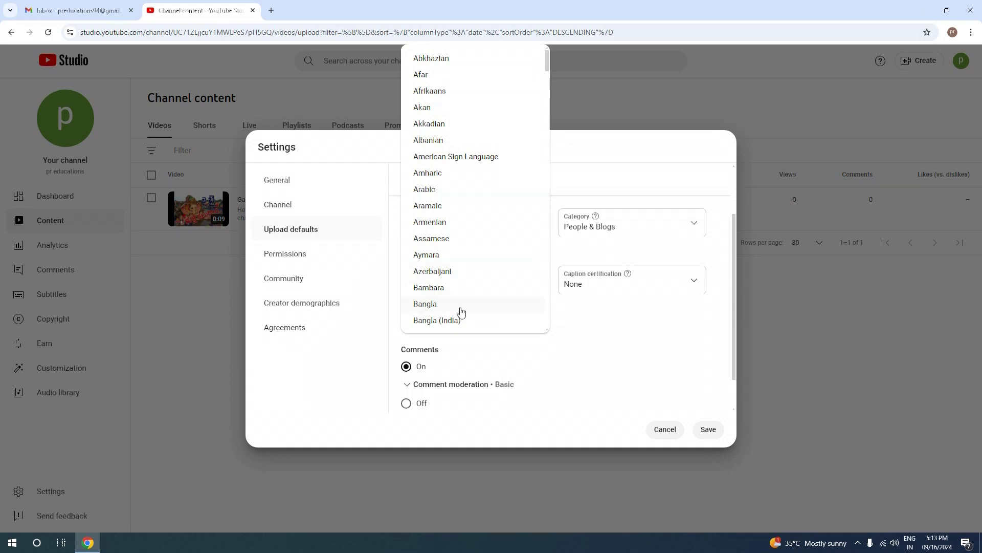
left_click(625, 317)
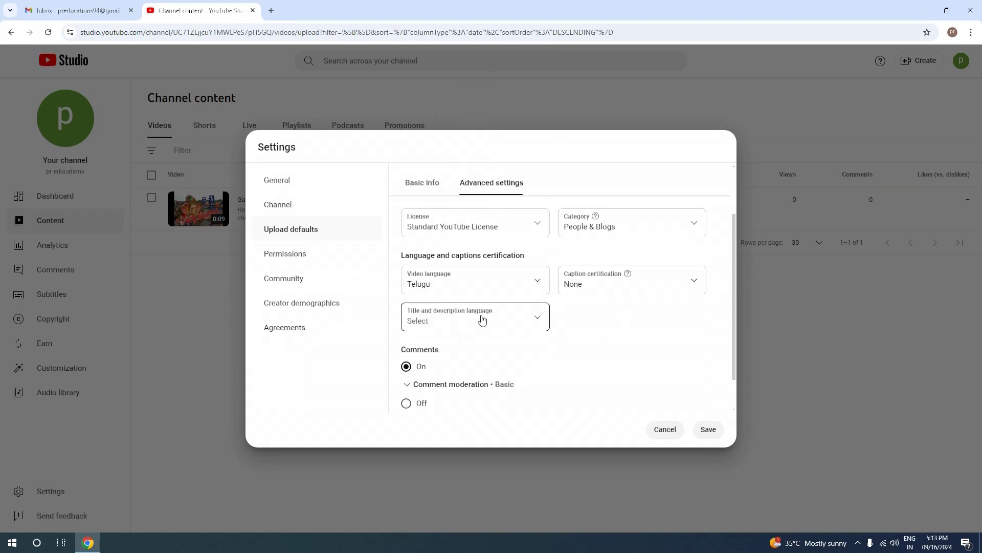
scroll(481, 376, "down", 1)
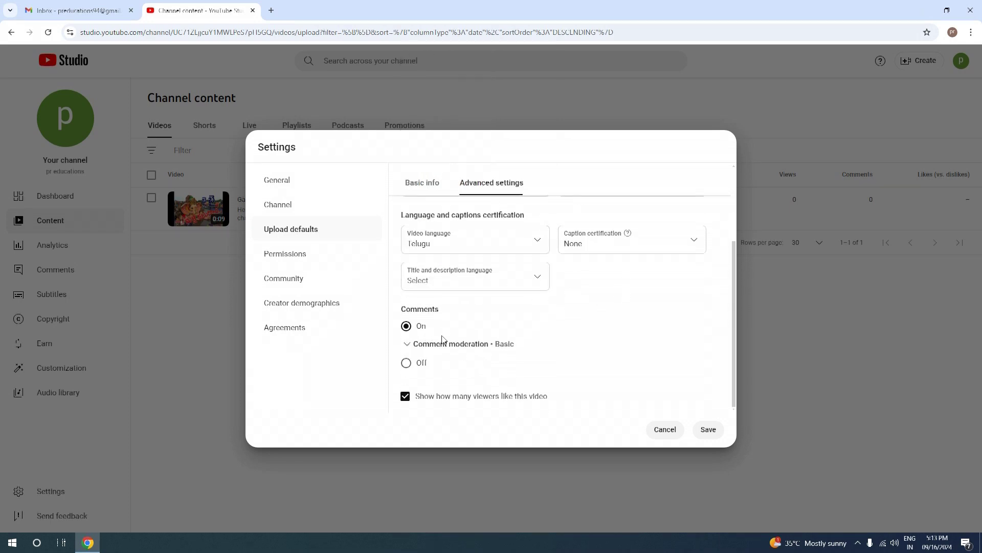
left_click(406, 363)
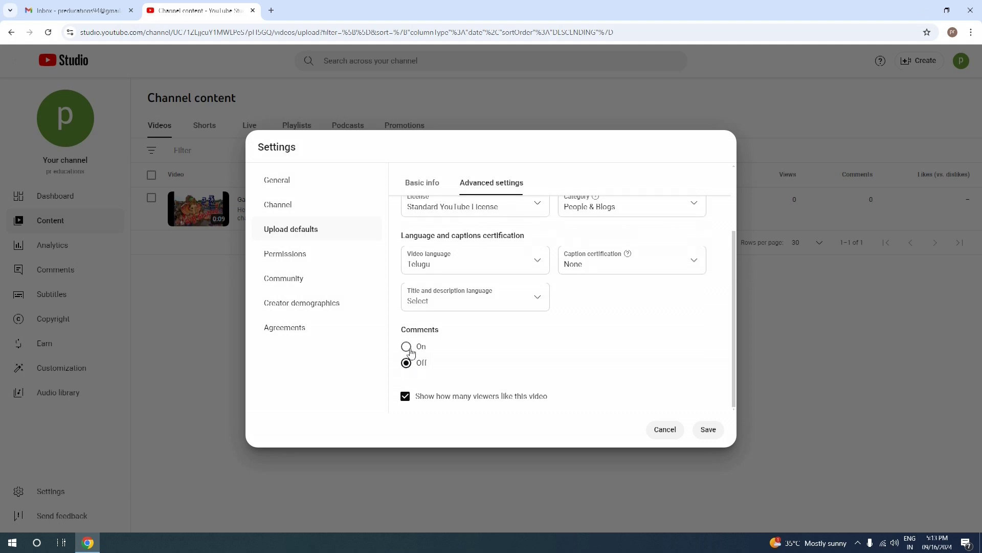
left_click(406, 346)
scroll(520, 352, "down", 1)
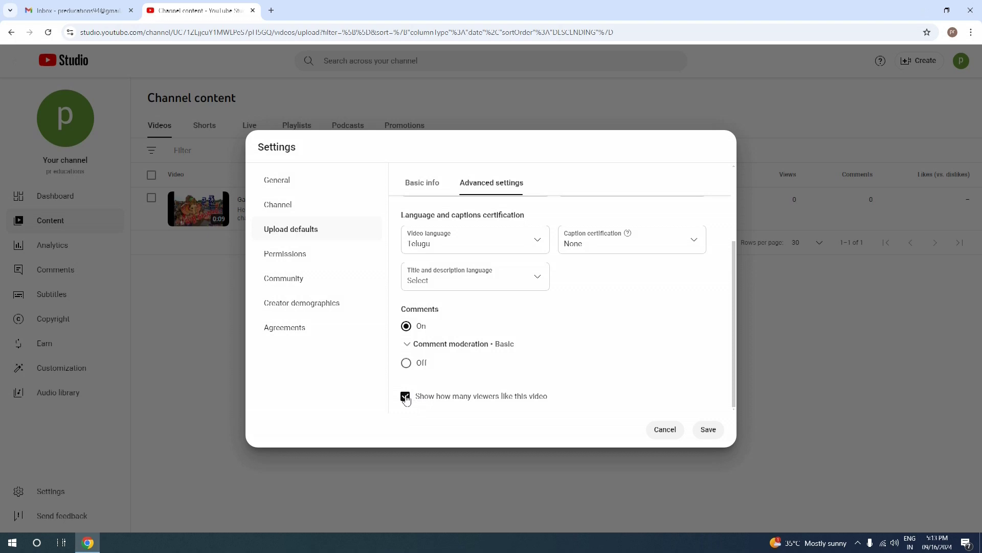
left_click(406, 397)
left_click(406, 397)
Step: Review channel Permissions, then go to Community settings and dismiss the moderators tip
left_click(293, 258)
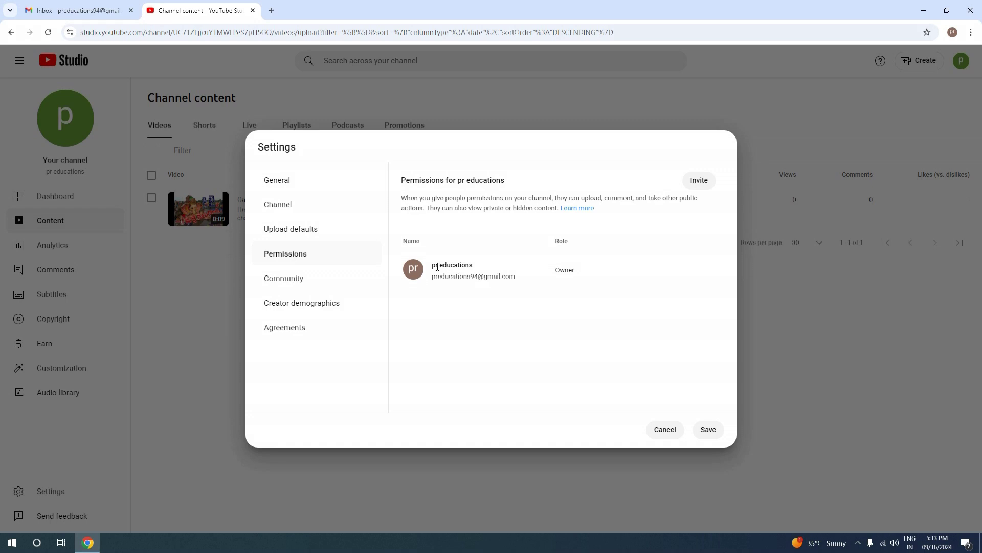
left_click_drag(434, 267, 496, 271)
left_click(282, 282)
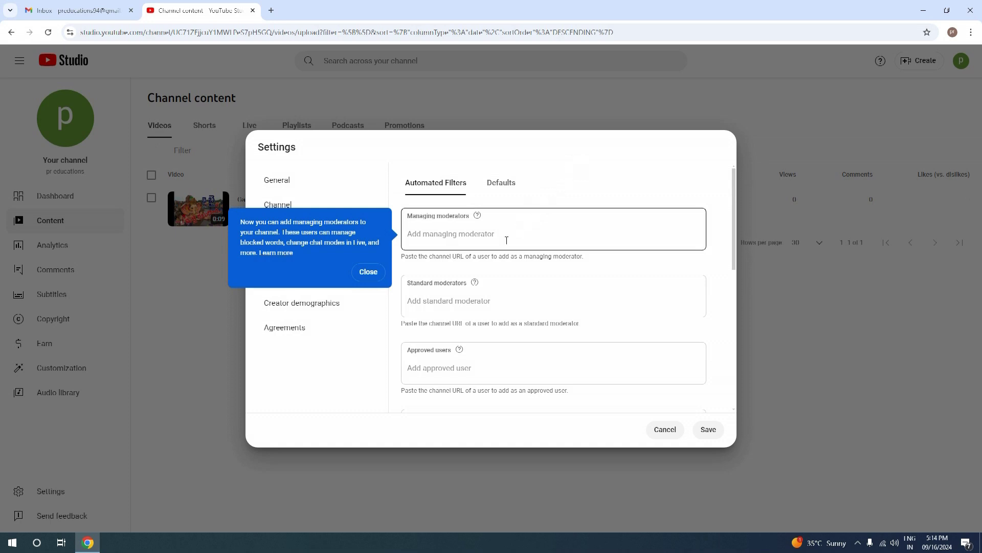
left_click(373, 272)
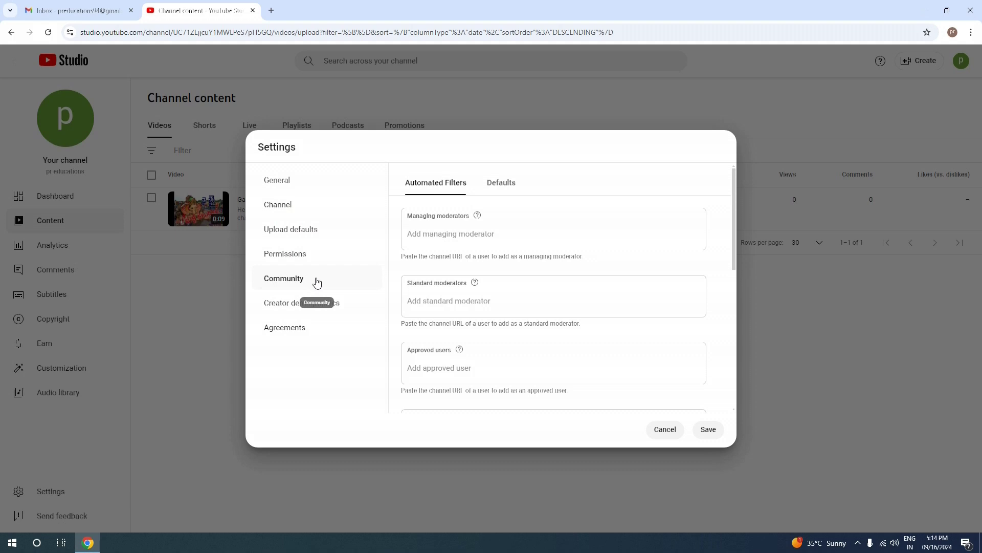
Step: Show the Community Defaults for comments and live chat: comments On, Basic moderation
scroll(510, 281, "down", 2)
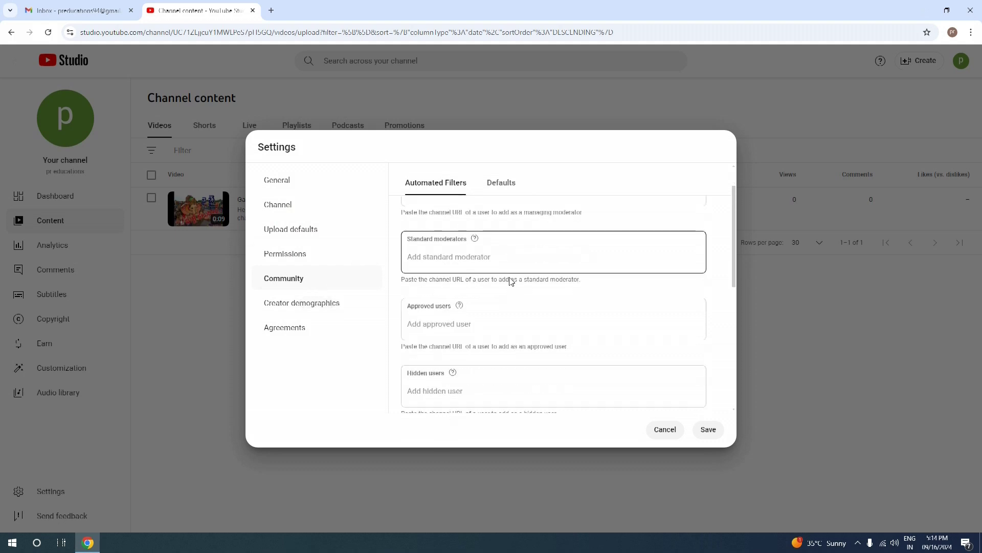
scroll(511, 281, "down", 2)
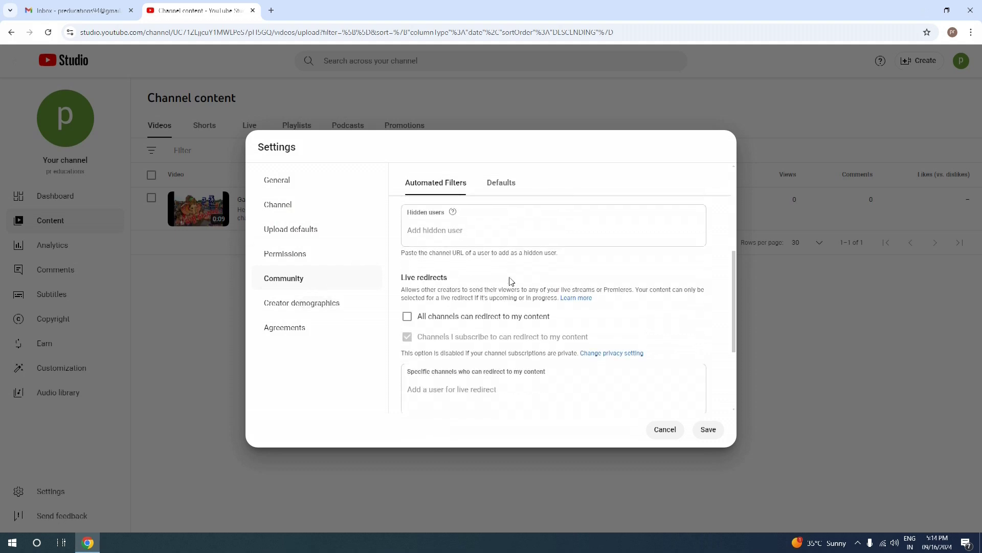
scroll(510, 281, "down", 2)
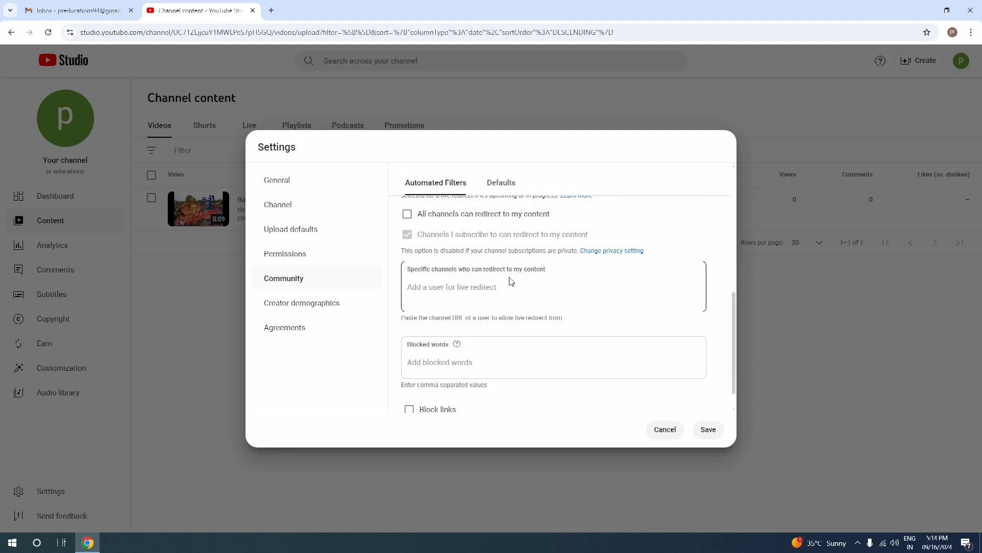
scroll(511, 281, "down", 1)
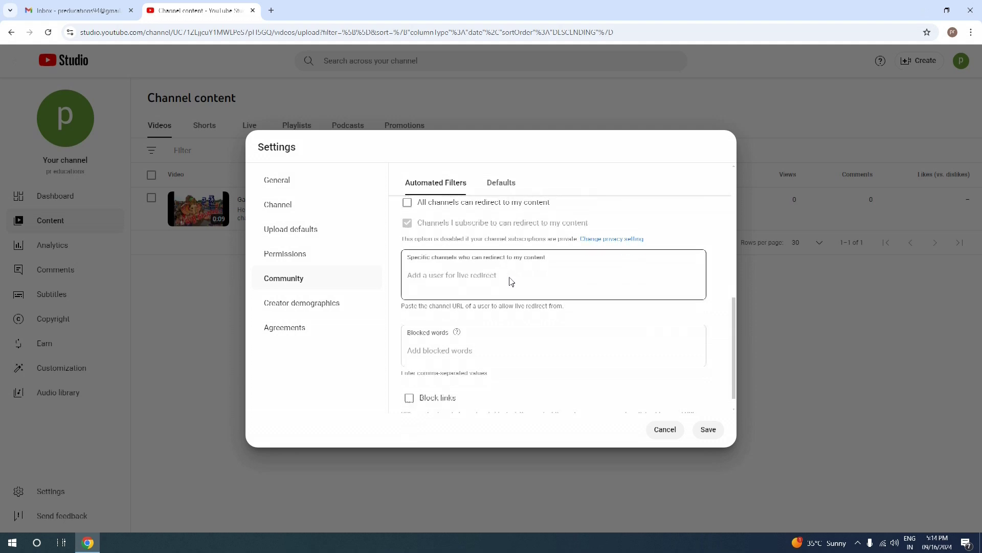
scroll(509, 281, "up", 2)
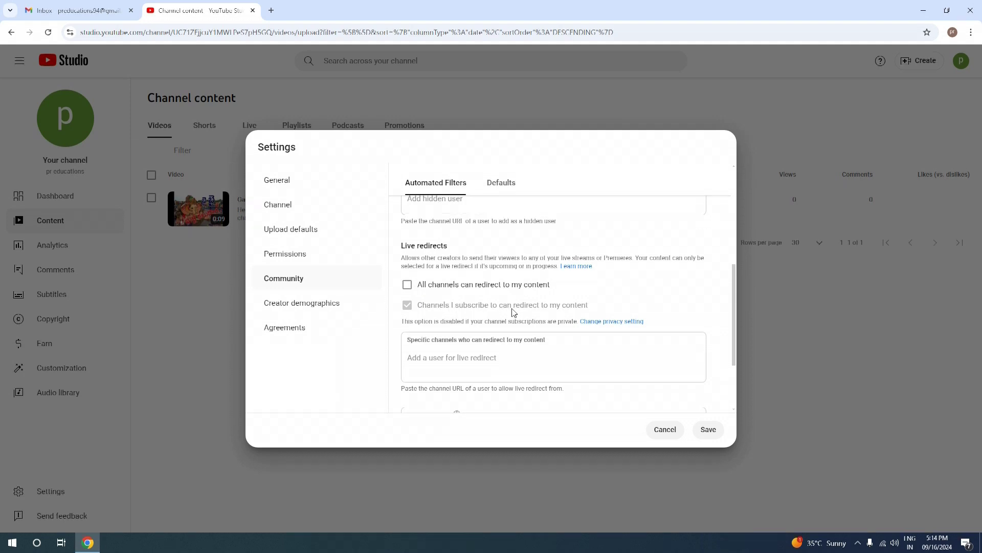
scroll(527, 327, "down", 2)
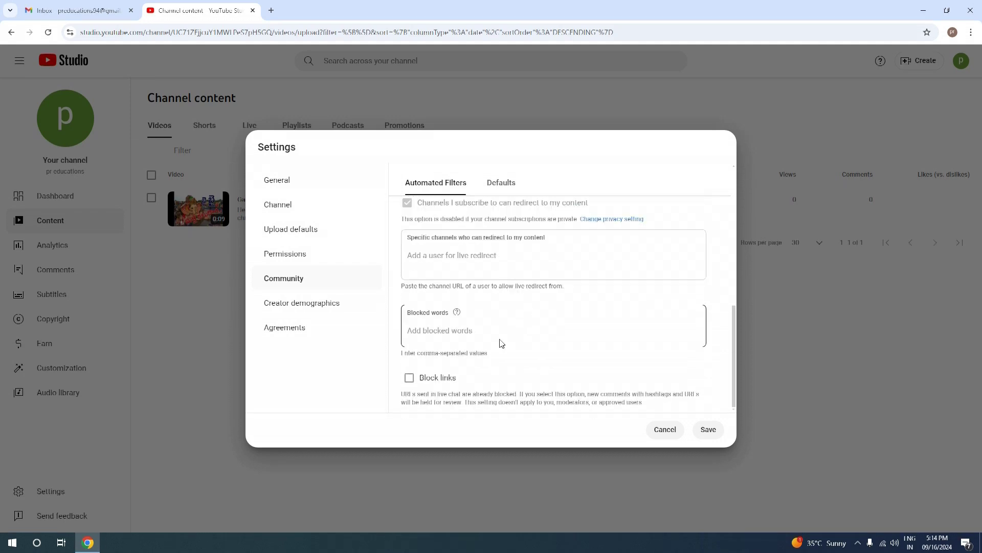
left_click(502, 185)
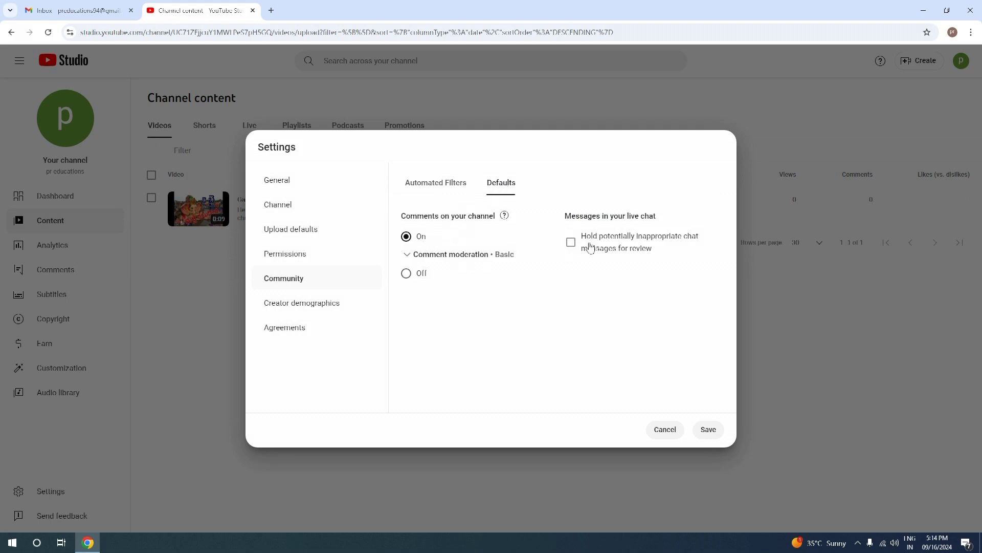
Step: Look over Creator demographics and Agreements, then save and close Settings
left_click(313, 306)
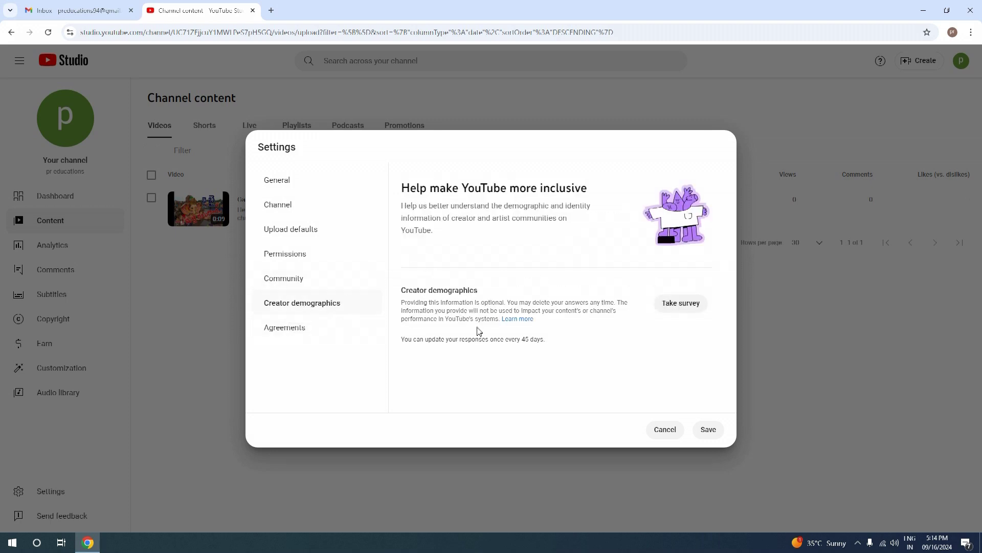
left_click(302, 330)
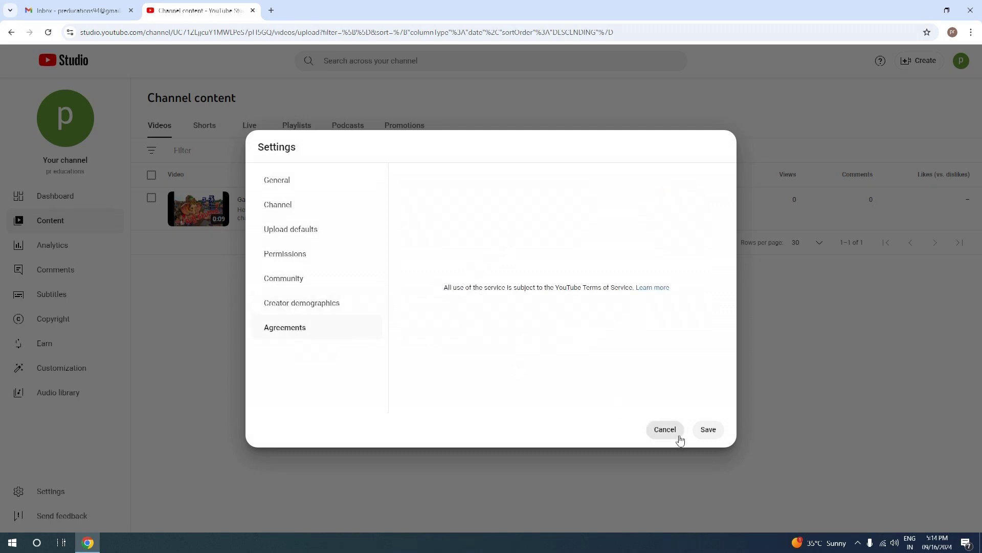
left_click(709, 431)
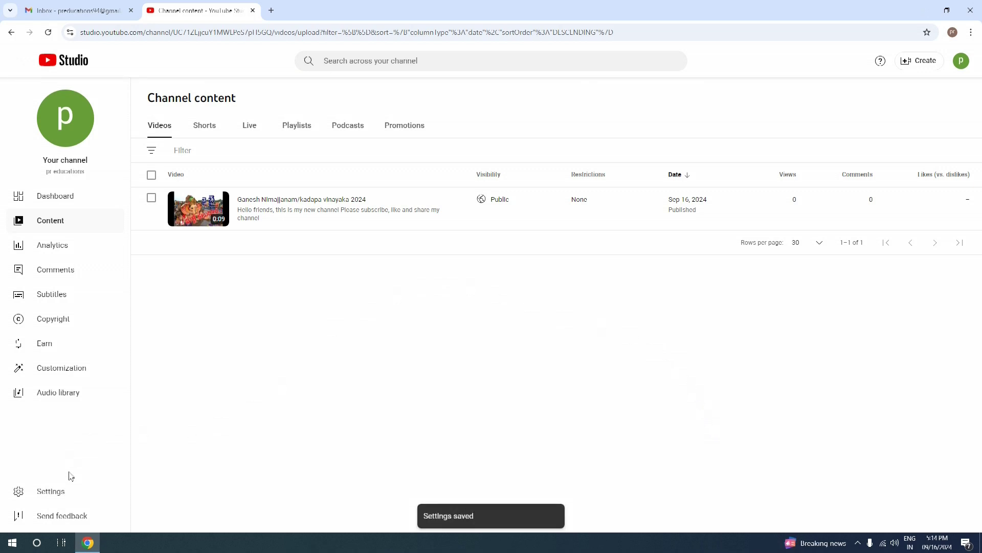
Step: Upload the pink diamond PR logo as the channel's profile picture
left_click(67, 375)
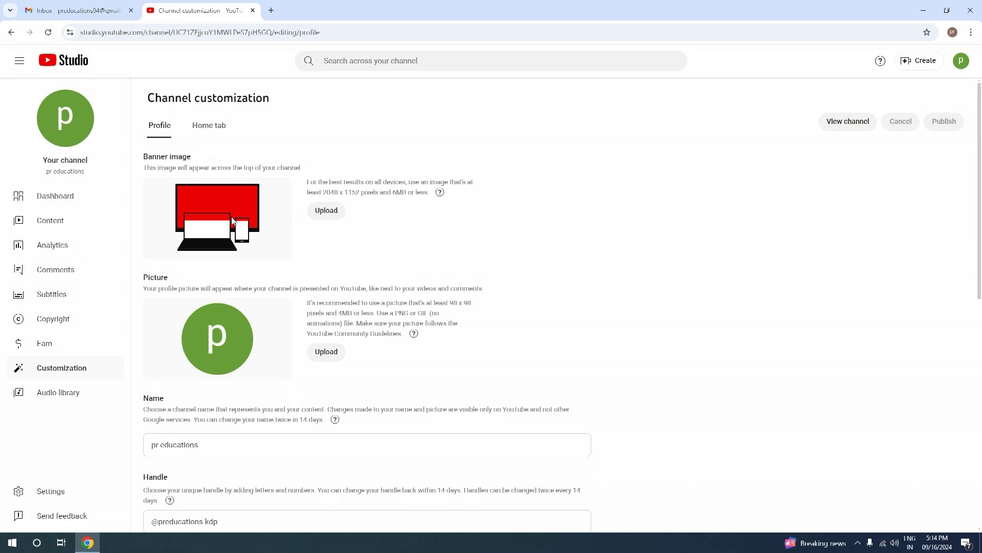
left_click(317, 354)
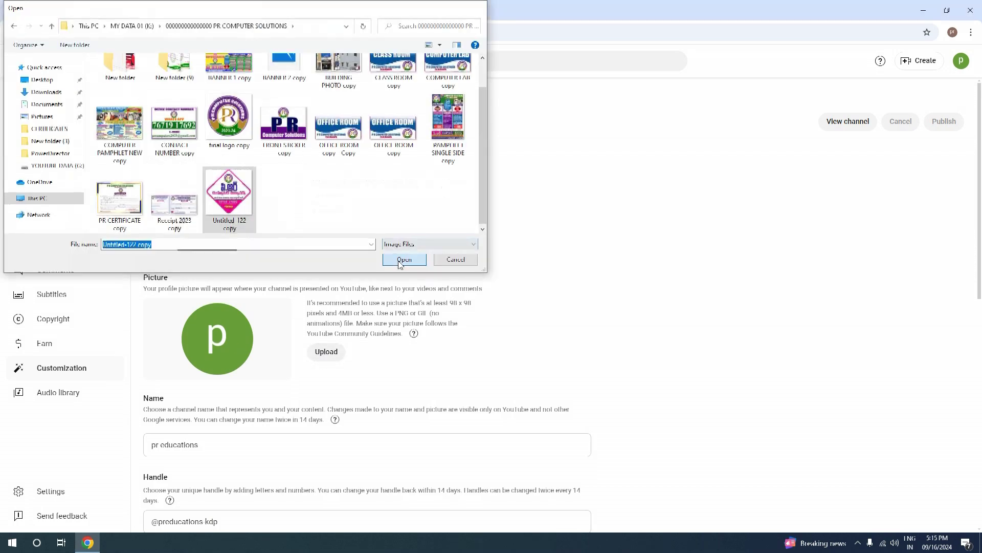
left_click(404, 259)
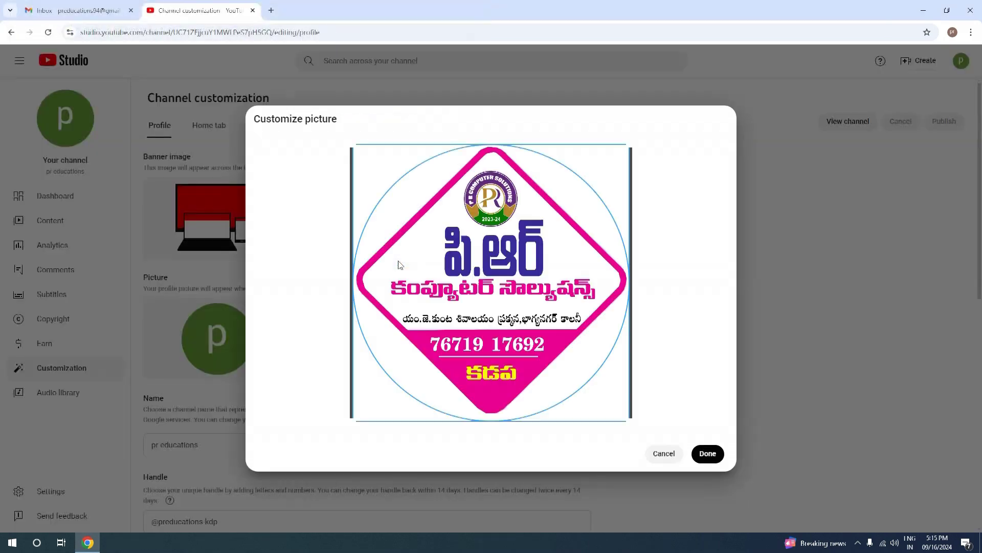
left_click(708, 454)
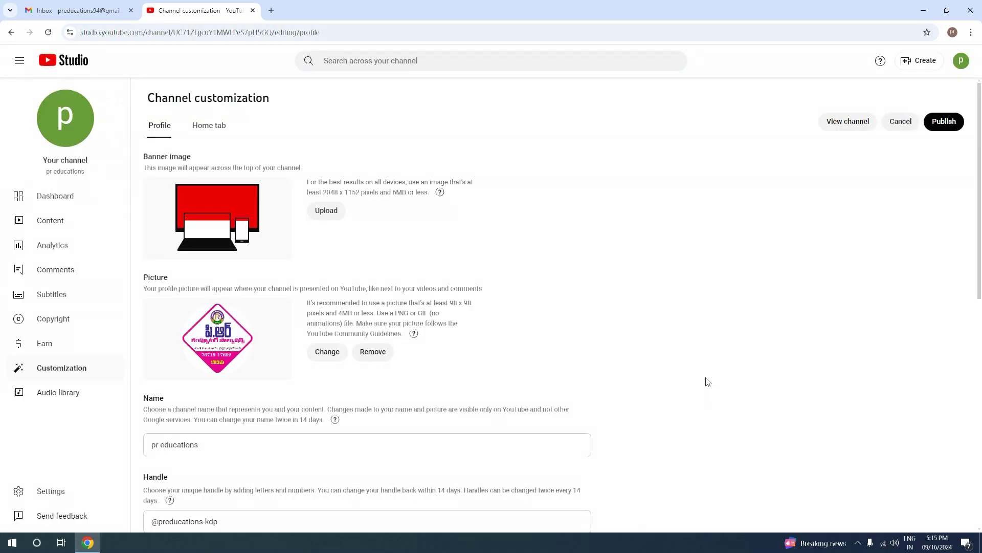
Step: Search for canva in a new Chrome tab and go to the Canva website
left_click(271, 11)
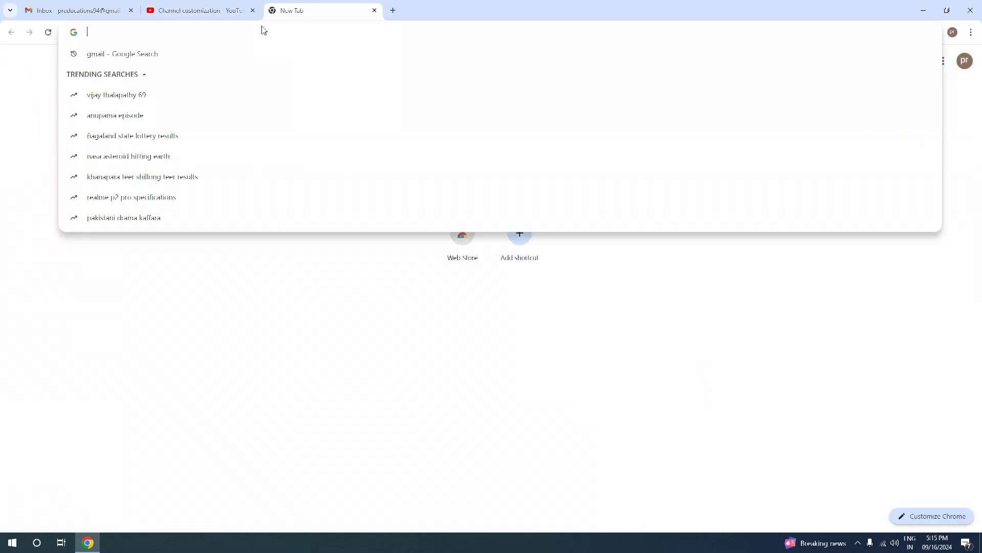
type("canva")
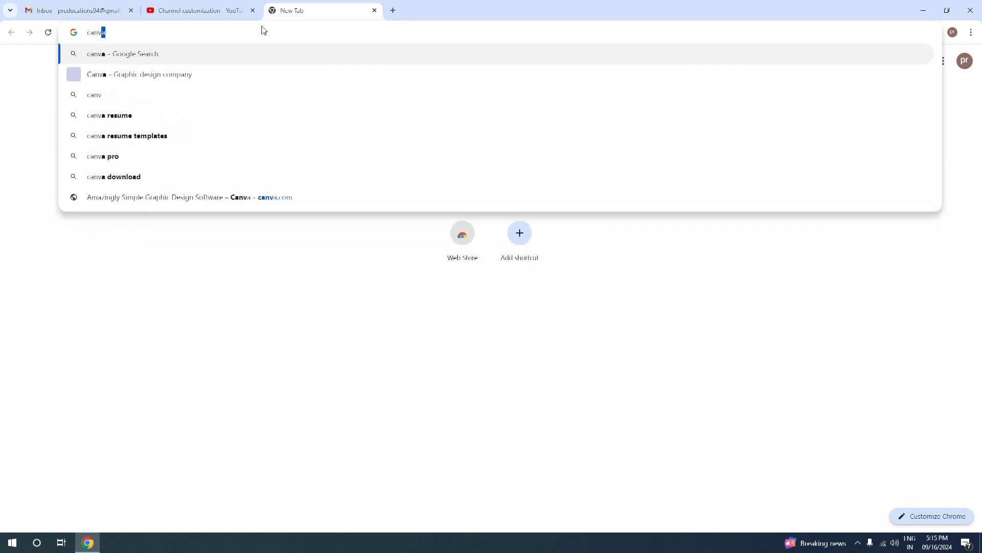
key("Return")
left_click(210, 136)
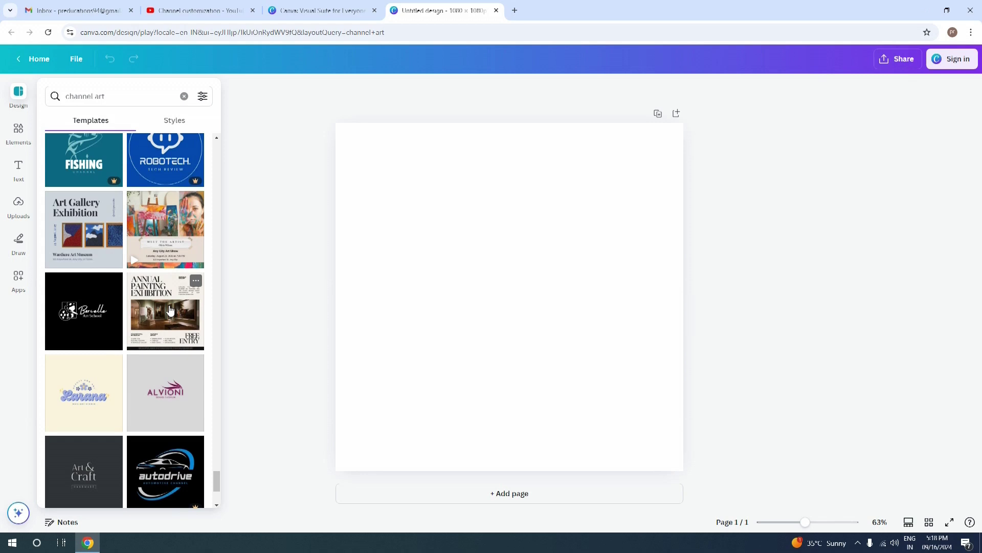
Step: Apply the Larana nail art studio template and nudge its Larana title slightly
left_click(88, 399)
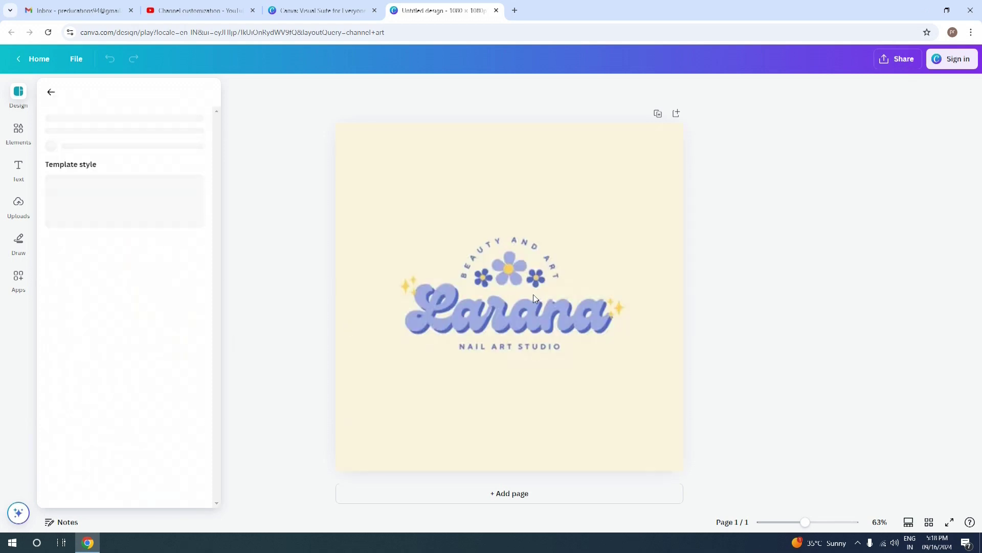
left_click(502, 324)
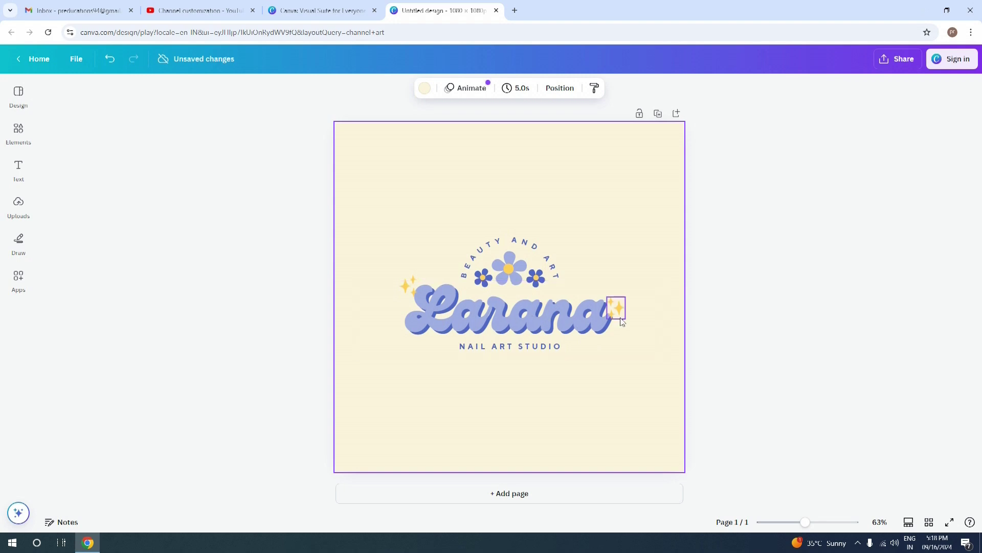
left_click(460, 326)
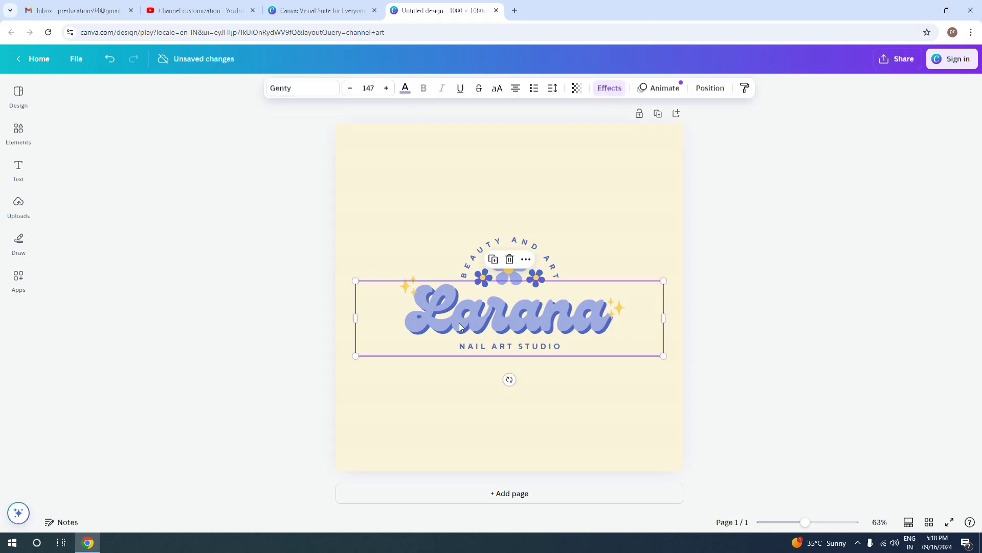
mouse_move(404, 320)
left_mouse_down()
mouse_move(562, 325)
mouse_move(463, 307)
mouse_move(389, 312)
mouse_move(410, 315)
left_mouse_up()
right_click(419, 317)
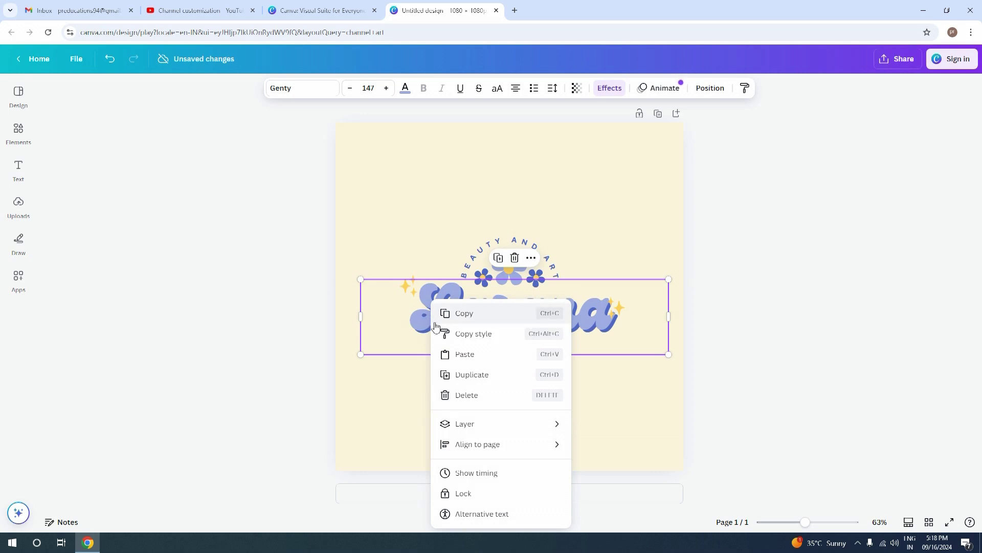
Step: Replace the Larana title text with PR EDUCATIONS
left_click(421, 321)
double_click(421, 322)
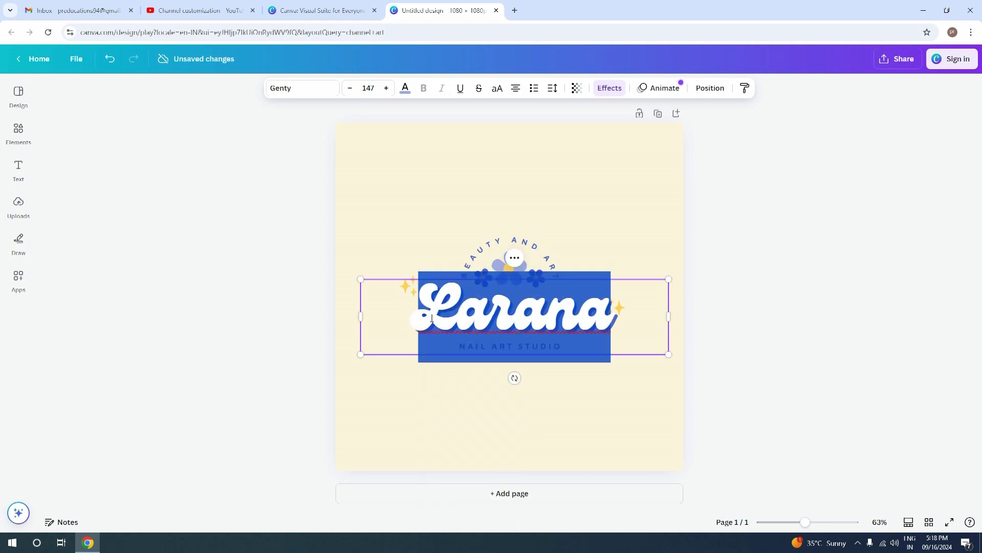
key("BackSpace")
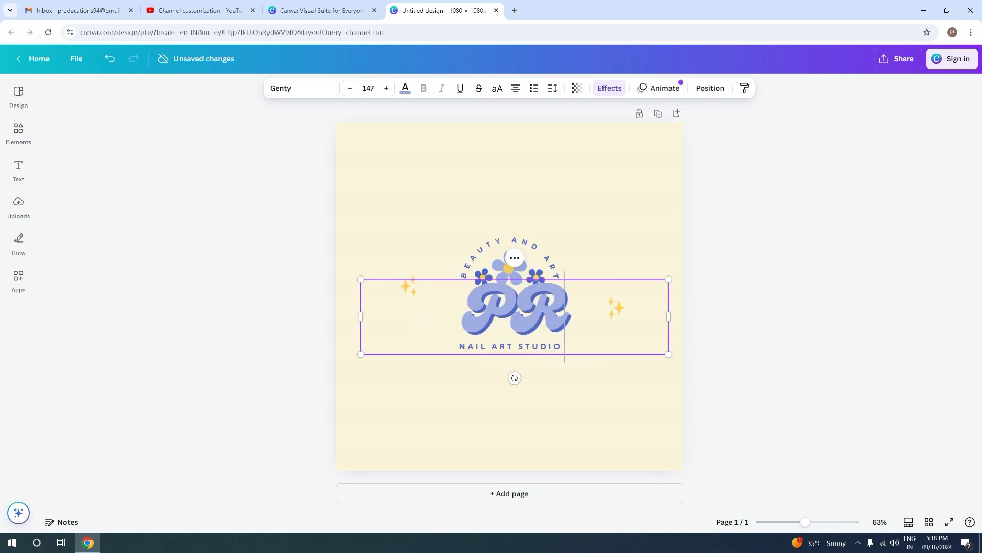
type("PR EDU")
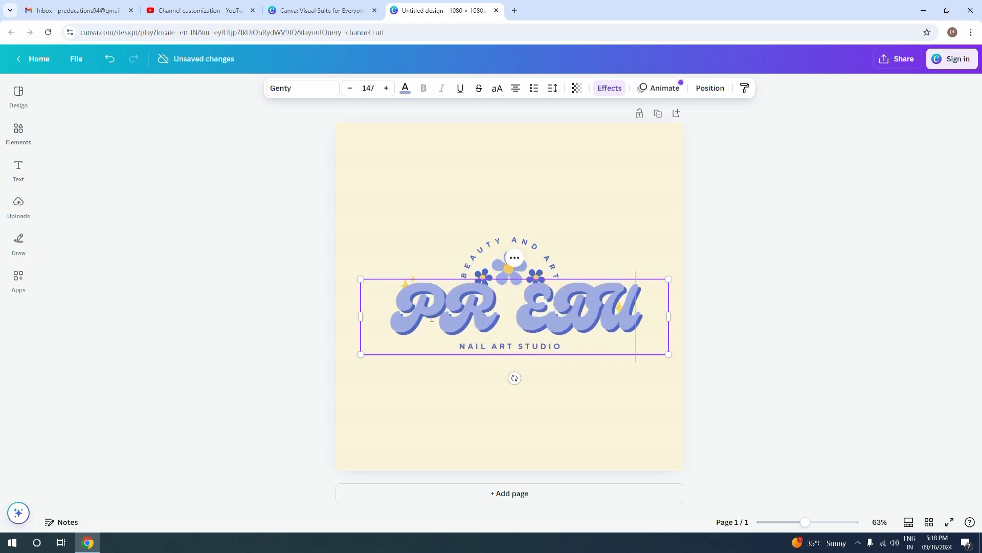
type("CATIONS")
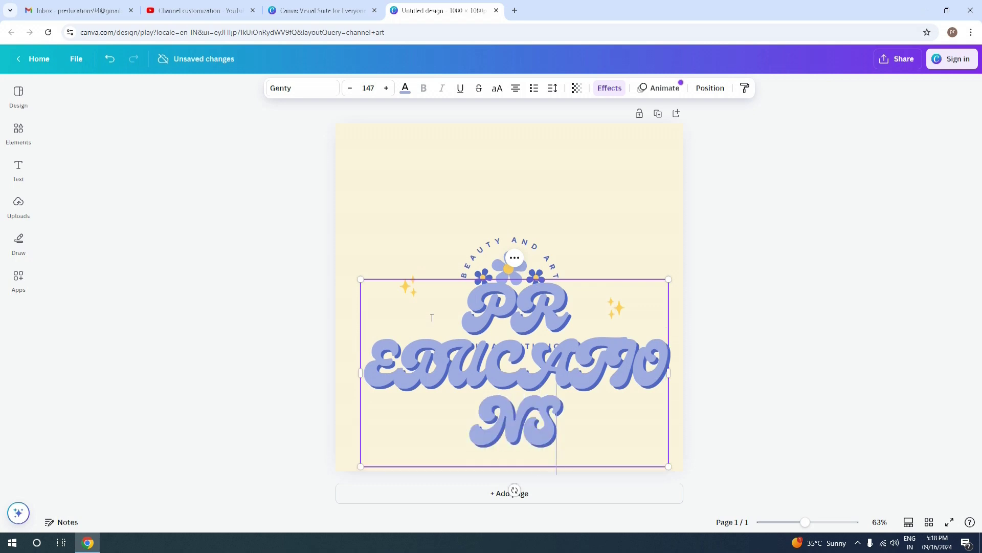
Step: Shrink the PR EDUCATIONS text to font size 111 so it fits on two lines
left_click_drag(454, 329, 600, 433)
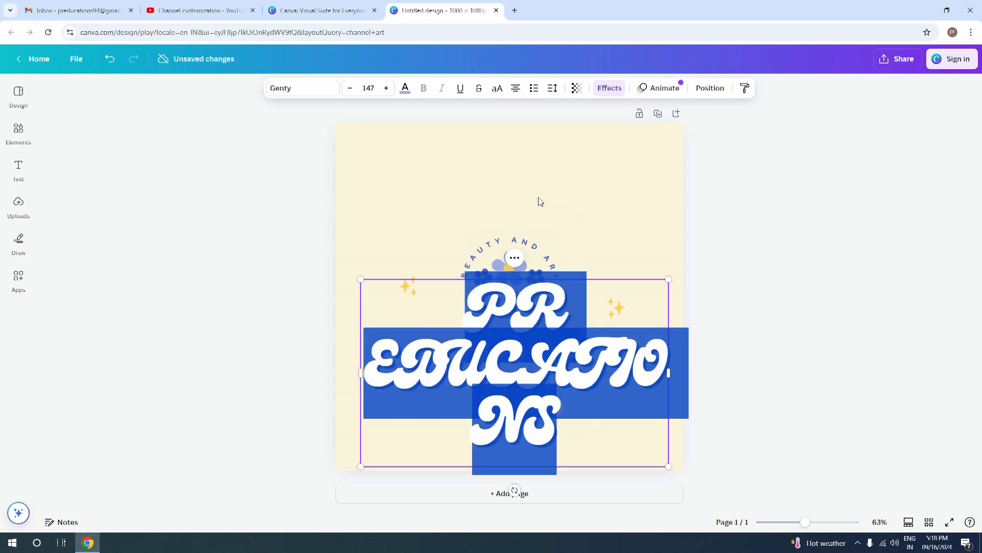
left_click(351, 89)
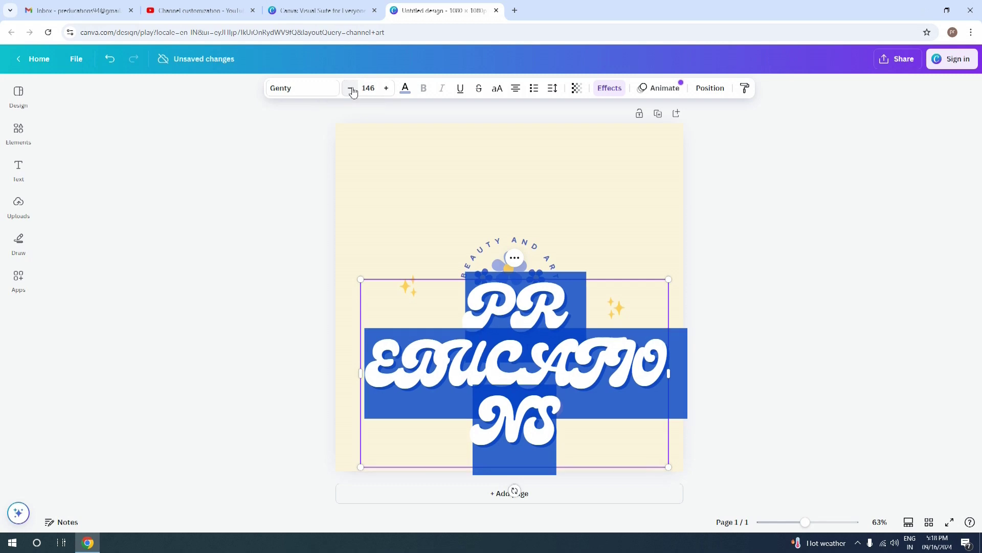
left_click(351, 89)
left_click(351, 89)
left_click(351, 89)
left_click(351, 89)
left_click(351, 89)
left_click(351, 89)
left_click(352, 89)
left_click(352, 89)
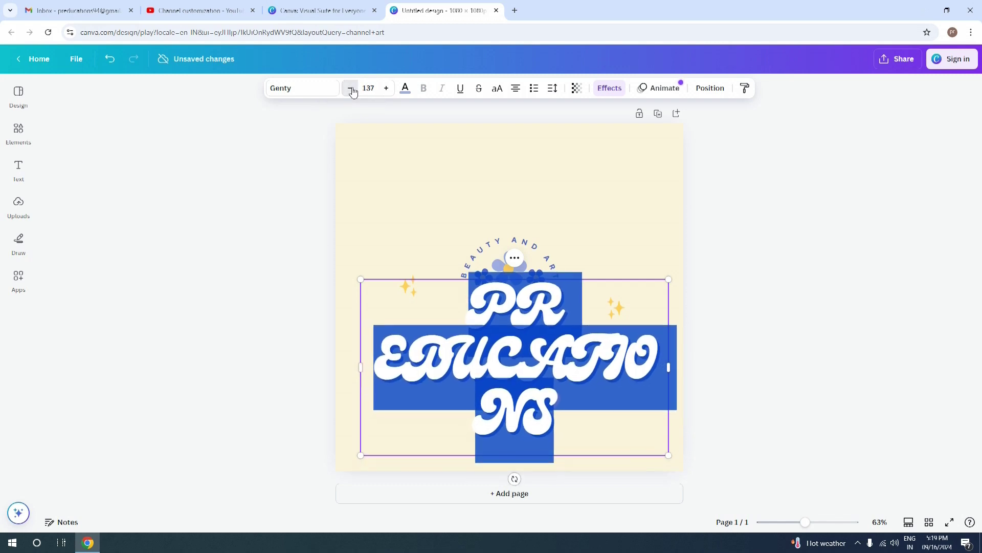
left_click(352, 89)
left_click(351, 89)
left_click(351, 89)
left_click(352, 90)
left_click(351, 89)
left_click(352, 90)
double_click(352, 89)
left_click(351, 89)
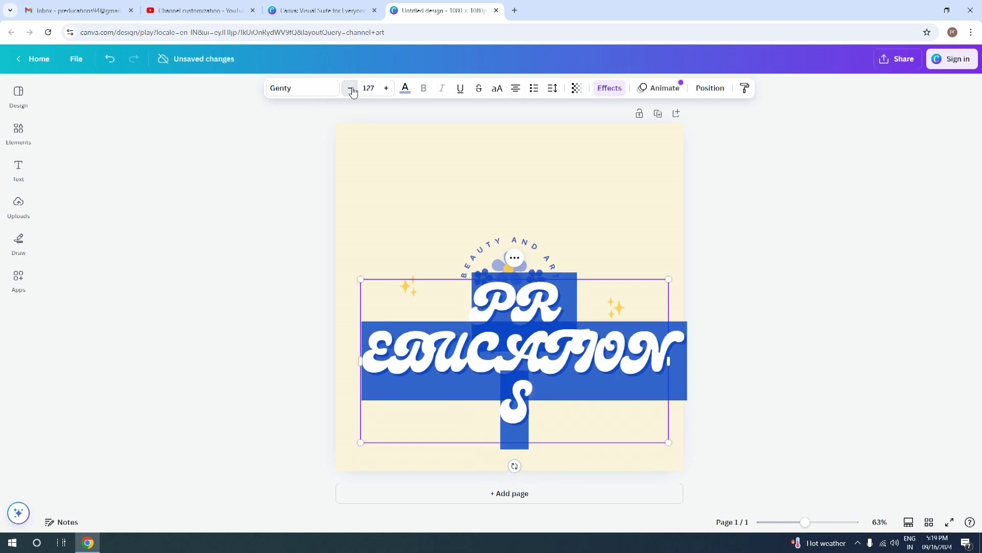
double_click(352, 89)
double_click(352, 89)
left_click(352, 89)
double_click(352, 90)
left_click(351, 89)
left_click(352, 90)
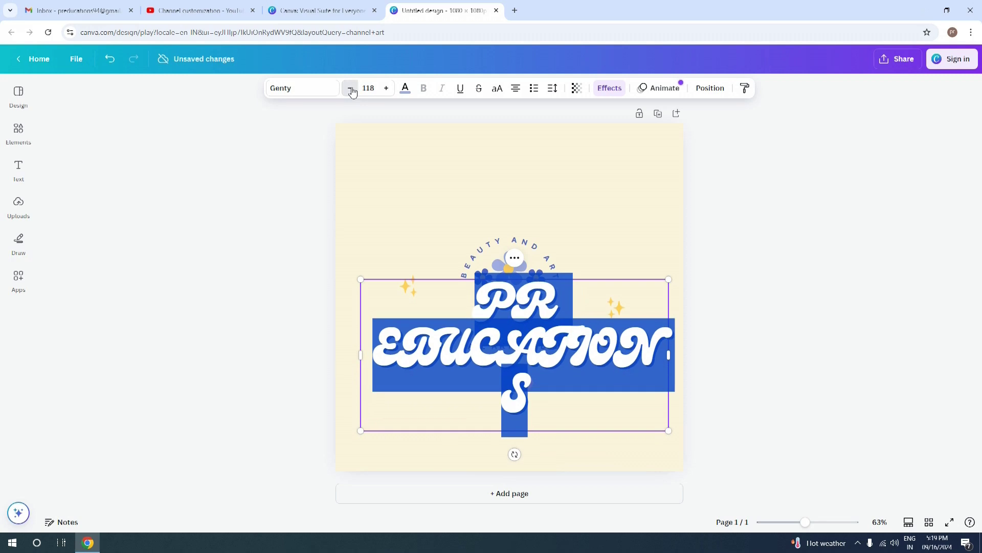
left_click(352, 90)
left_click(351, 90)
left_click(352, 89)
left_click(352, 90)
left_click(352, 89)
left_click(351, 90)
left_click(351, 89)
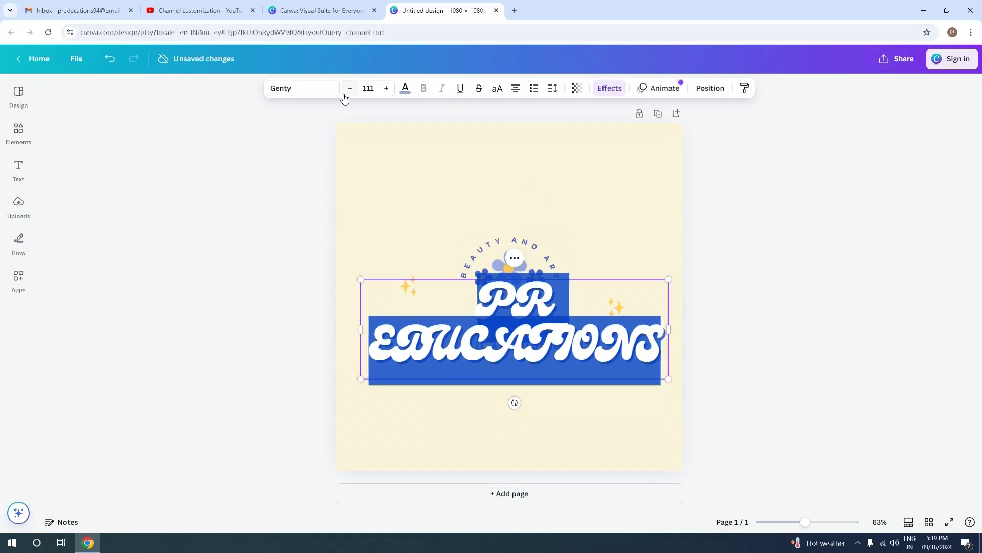
left_click(331, 89)
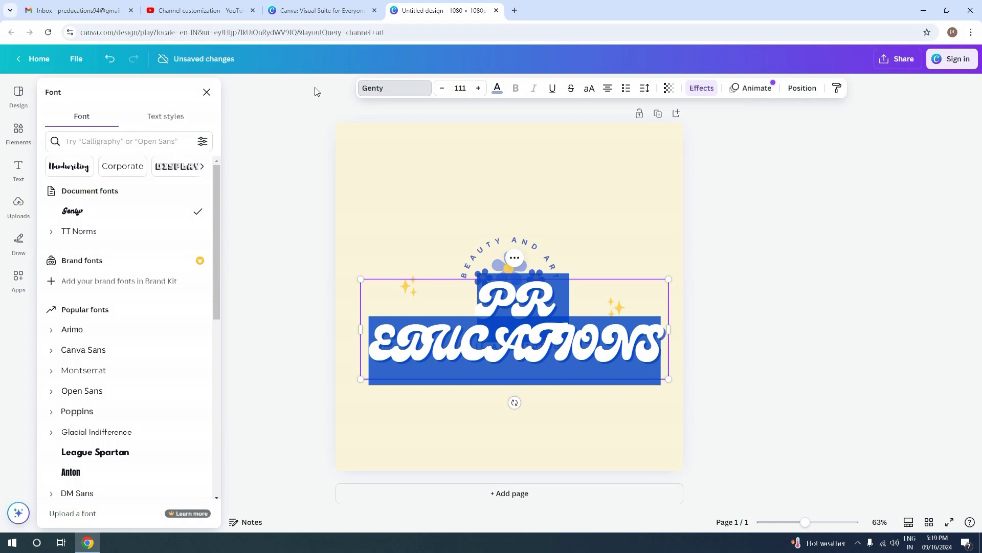
Step: Change the title font to Lexend Giga from the Corporate fonts
left_click(123, 166)
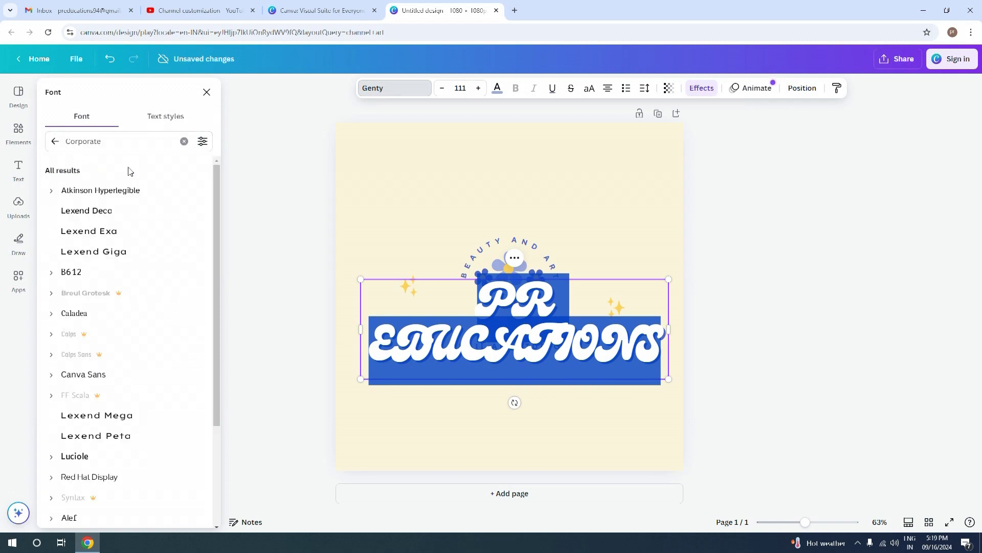
left_click(96, 192)
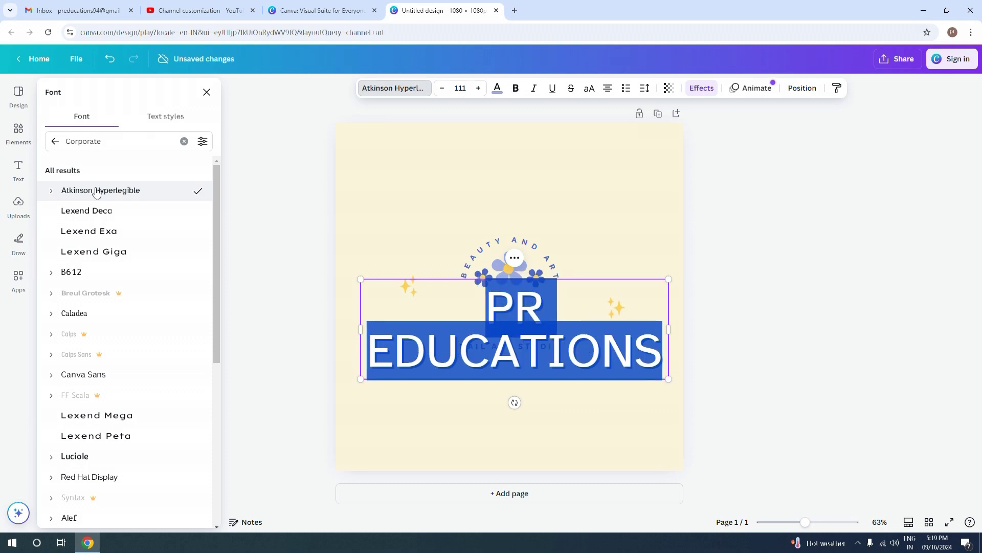
left_click(93, 251)
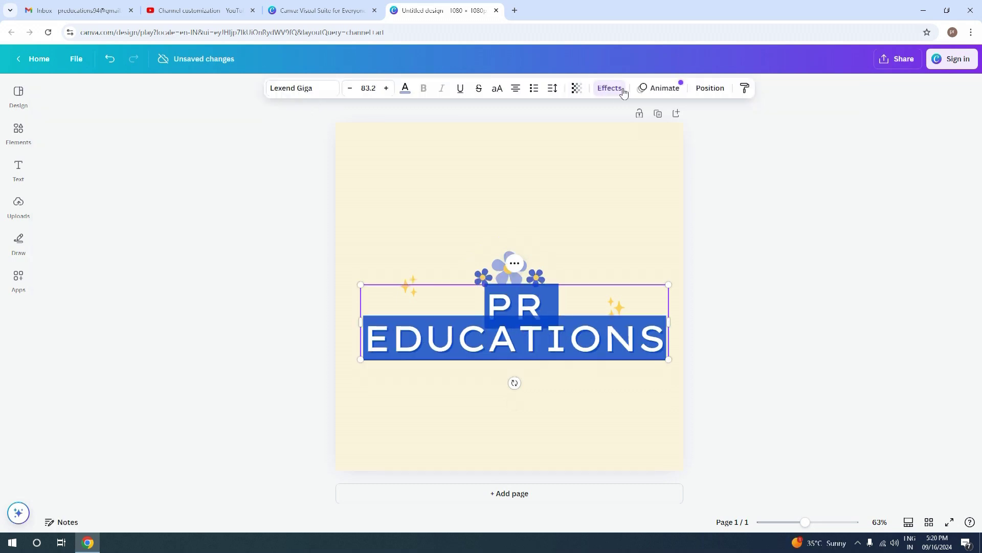
Step: Give the PR EDUCATIONS title an Outline effect after trying Glitch and Neon
left_click(609, 89)
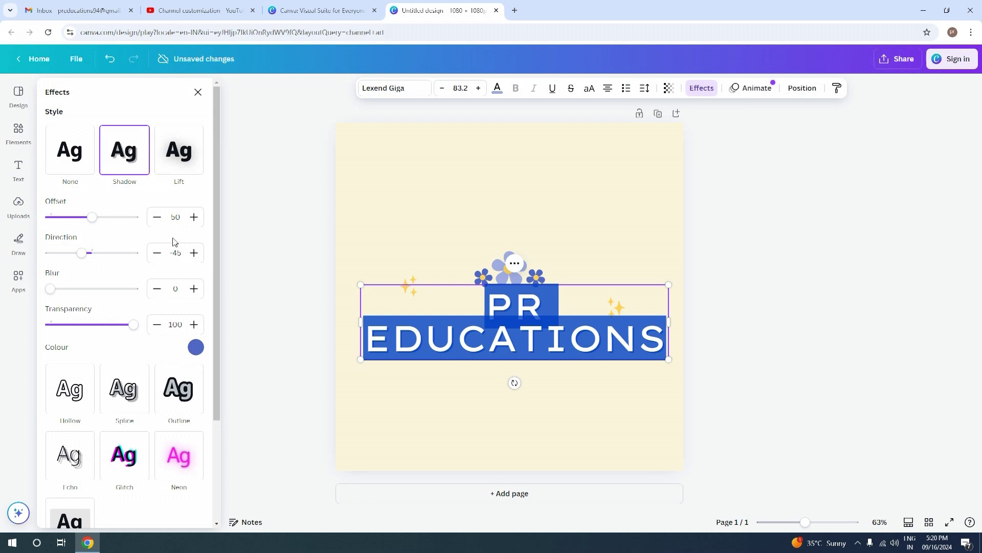
left_click(127, 457)
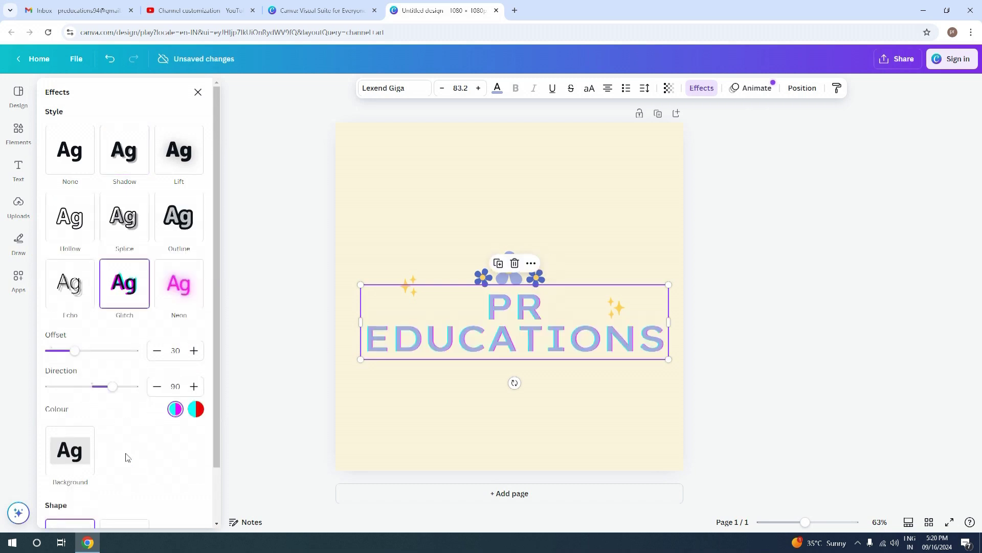
left_click(172, 292)
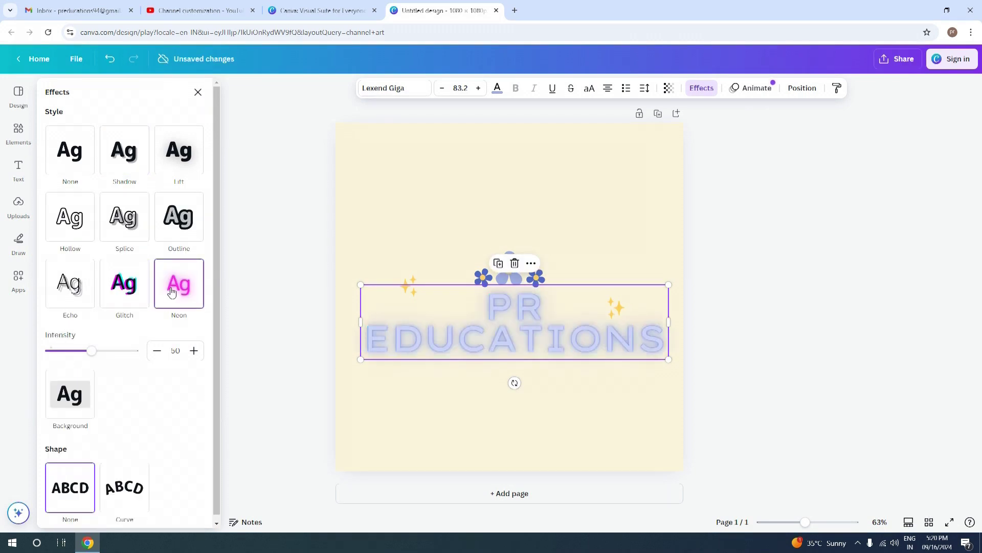
left_click(183, 219)
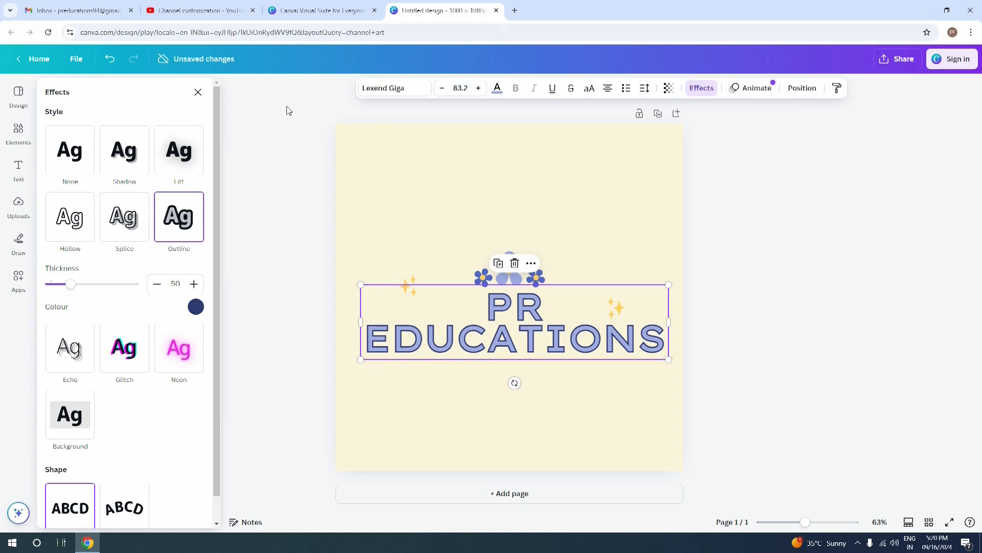
left_click(398, 178)
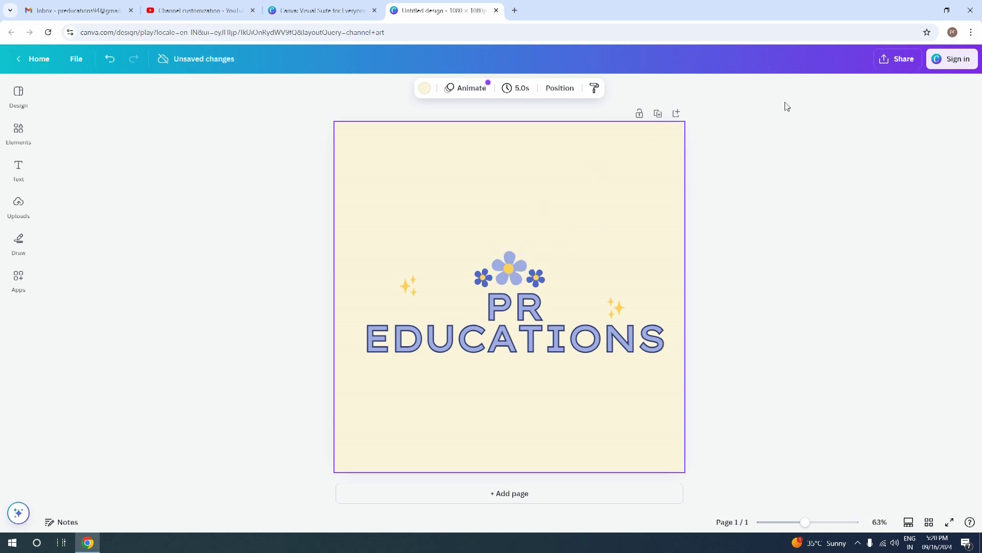
Step: Download the PR EDUCATIONS design as a 1080 × 1080 JPG instead of PNG
left_click(891, 58)
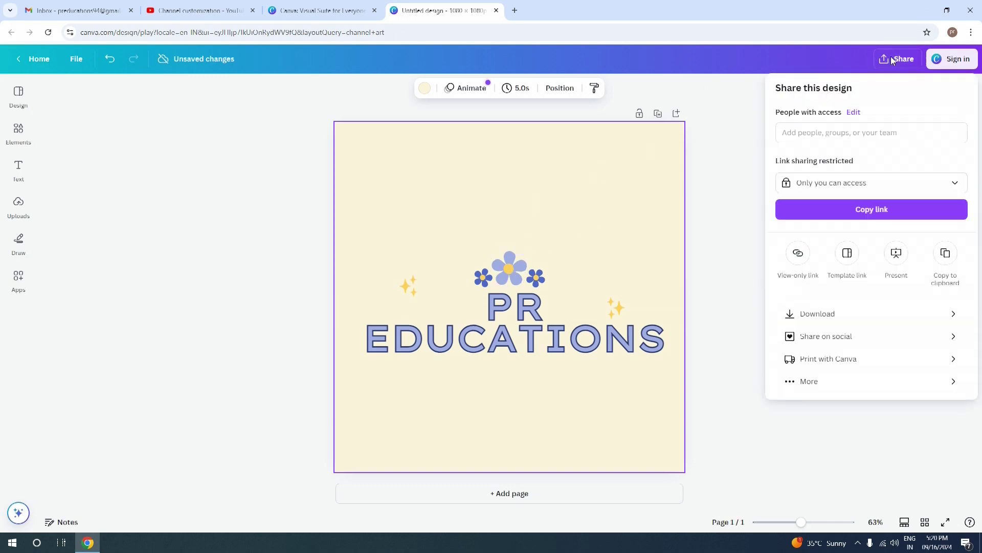
left_click(815, 315)
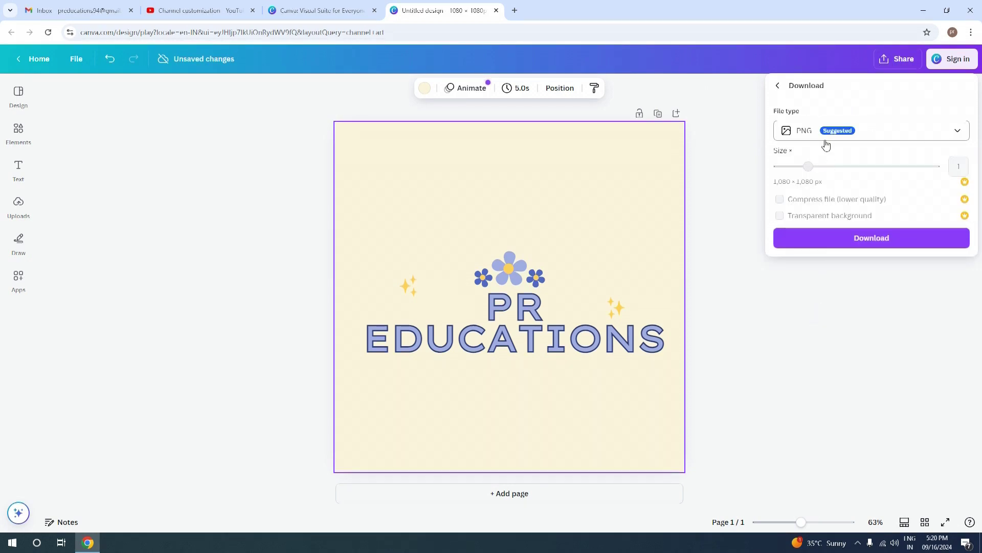
left_click(963, 133)
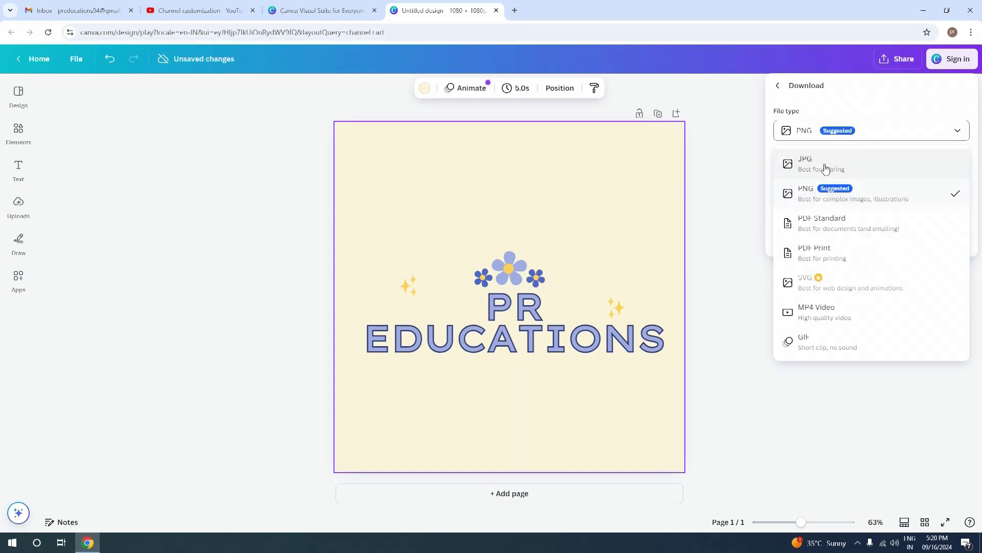
left_click(825, 163)
left_click(870, 251)
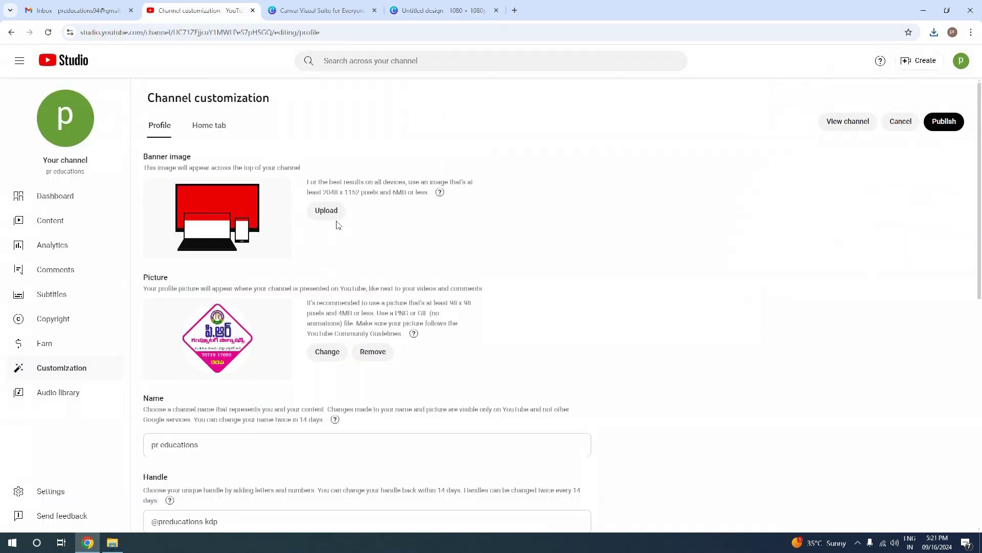
left_click(332, 214)
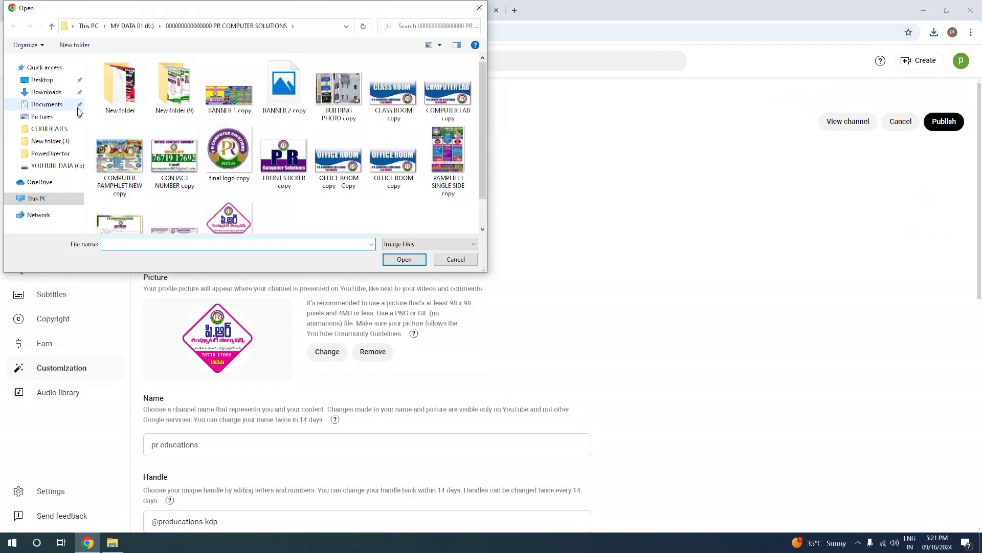
Step: Load Untitled design from the Desktop as the banner, cropped around the PR EDUCATIONS text
left_click(43, 80)
left_click(176, 92)
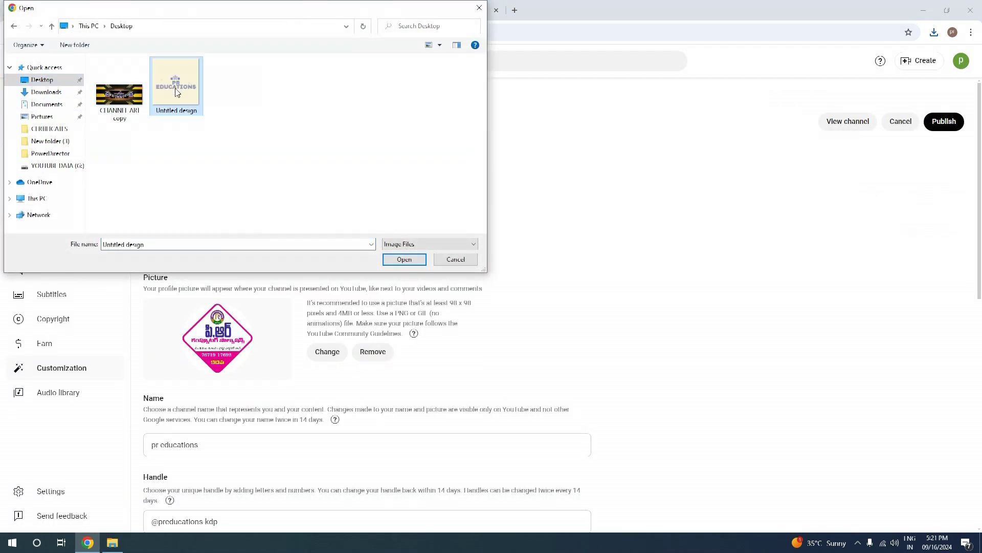
left_click(404, 259)
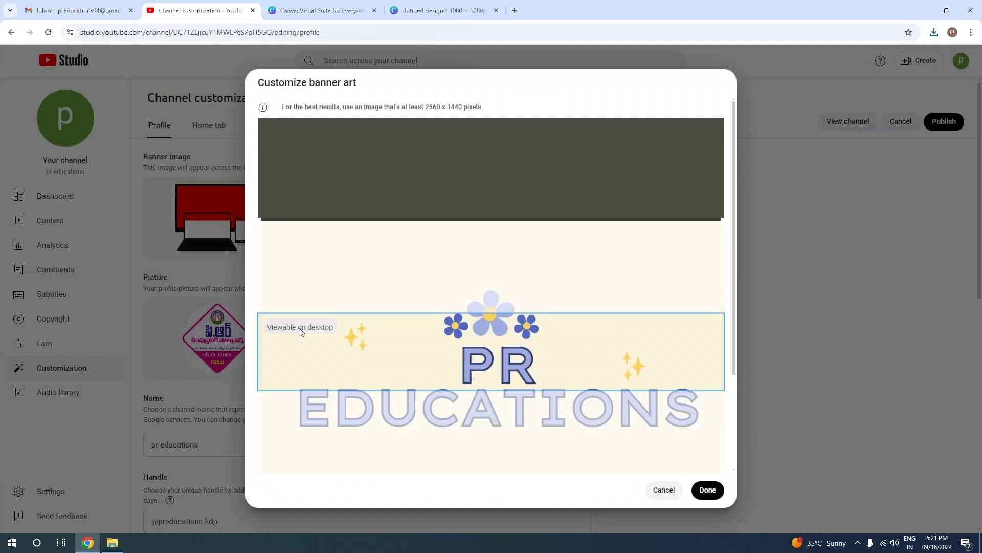
left_click_drag(384, 333, 382, 368)
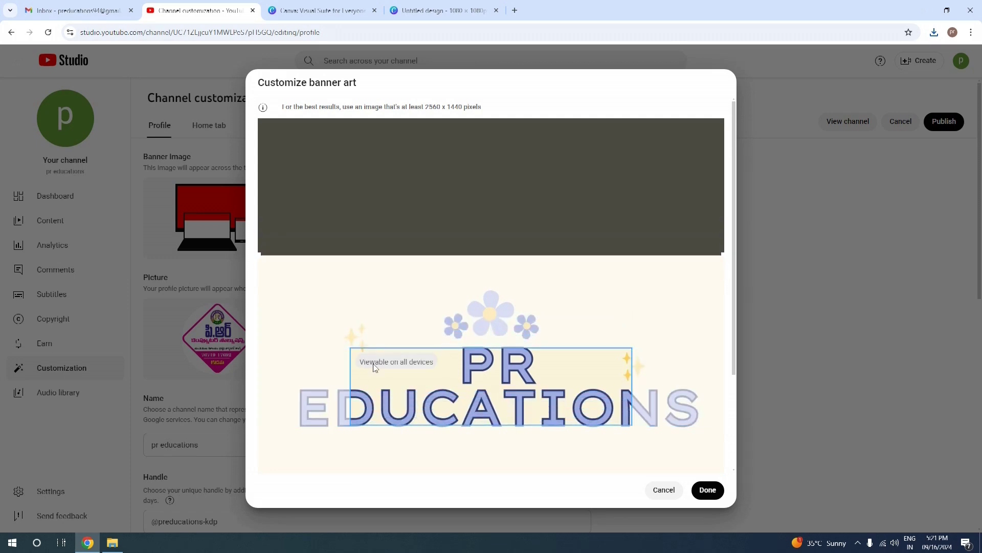
left_click_drag(374, 367, 373, 377)
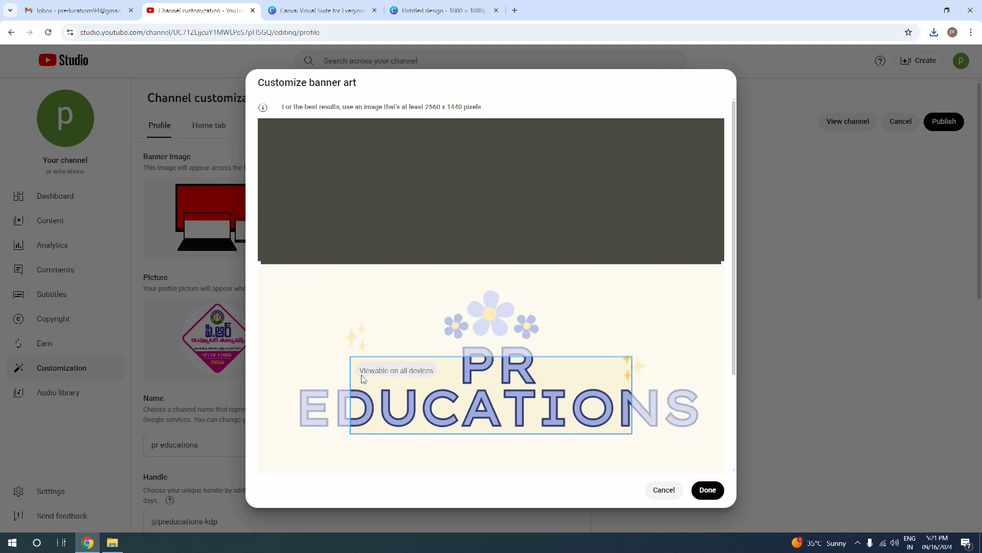
left_click_drag(362, 378, 362, 369)
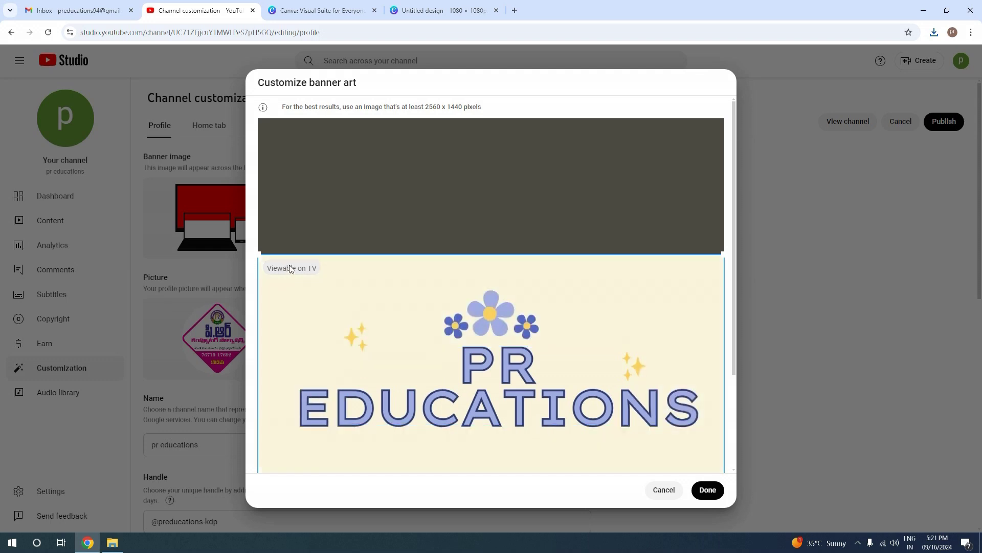
left_click(708, 490)
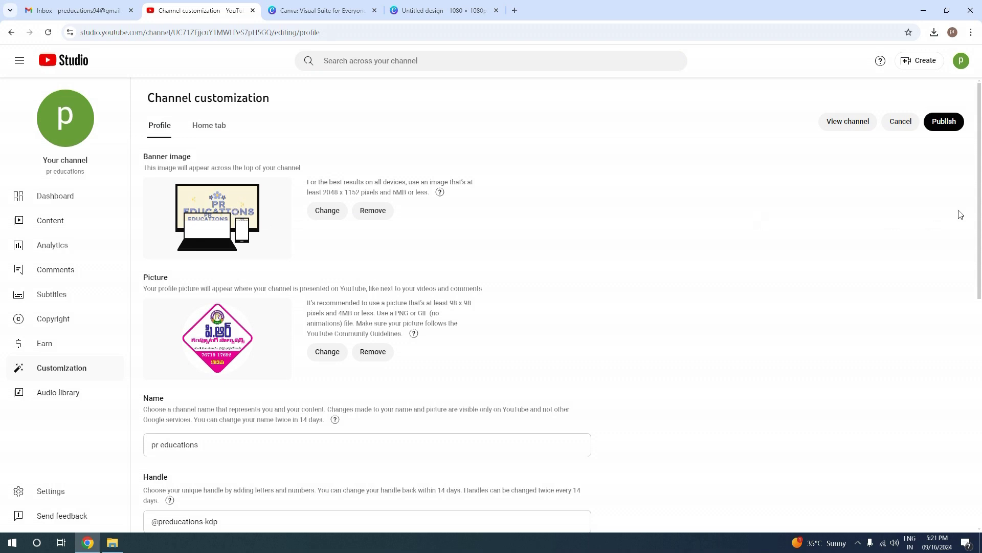
Step: Publish the PR EDUCATIONS banner, then select and copy the Channel URL
left_click(945, 123)
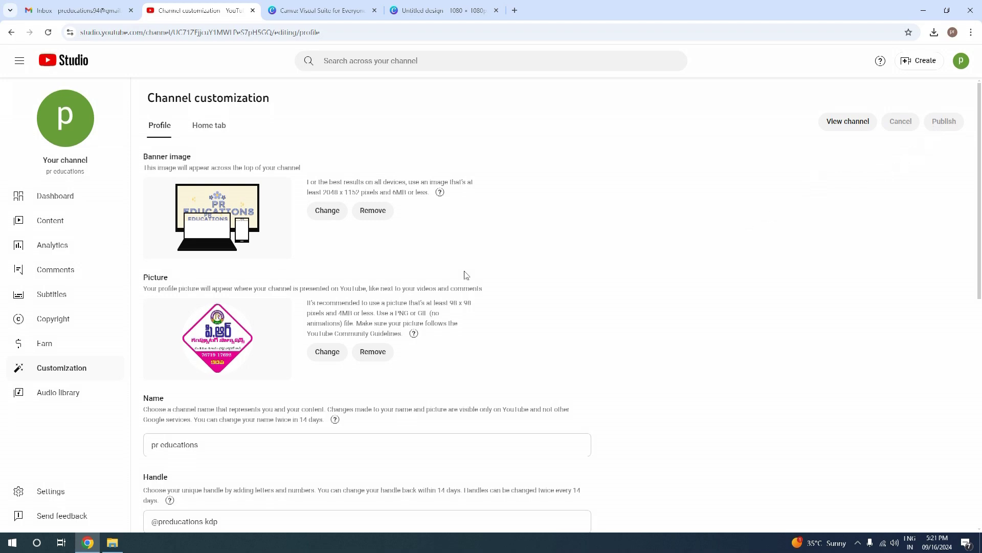
scroll(313, 370, "down", 3)
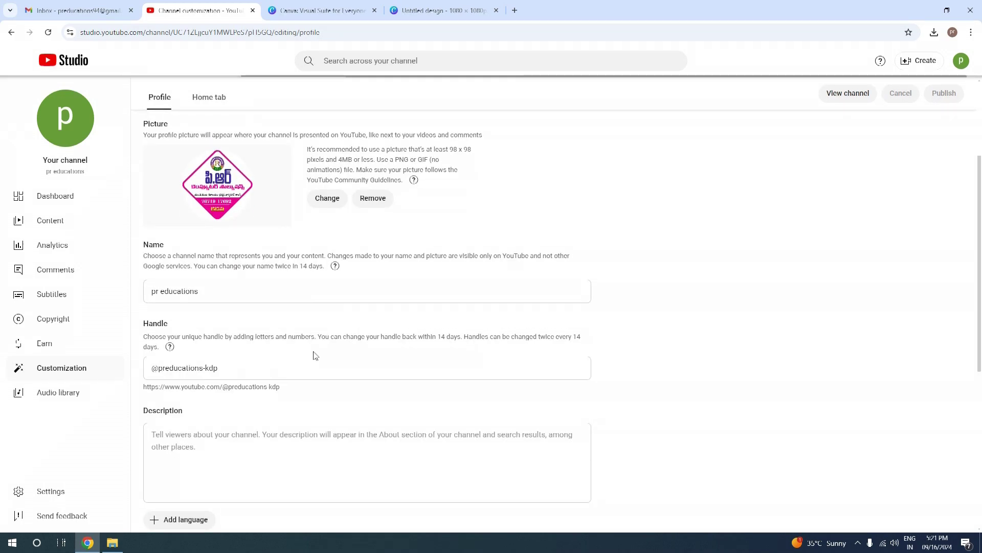
scroll(230, 287, "down", 3)
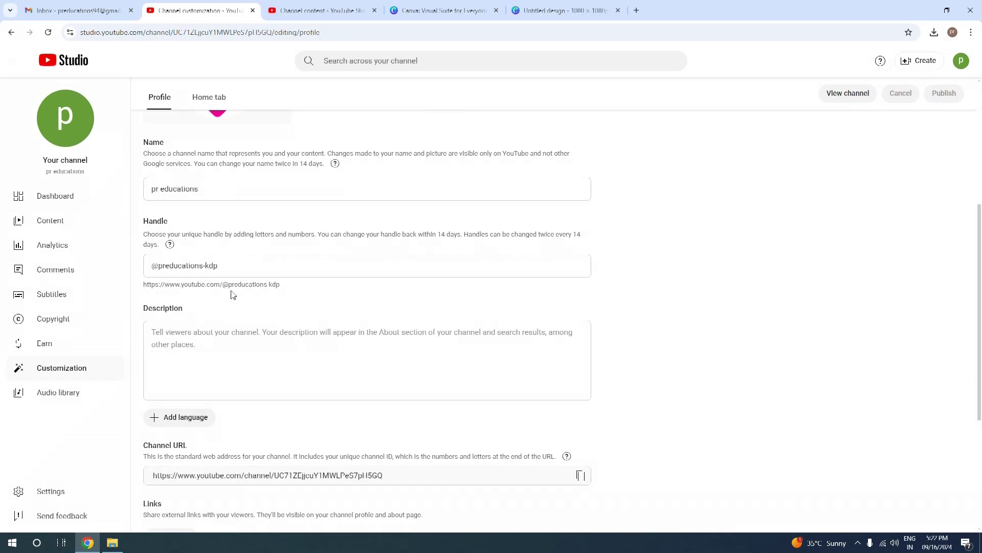
scroll(233, 290, "down", 1)
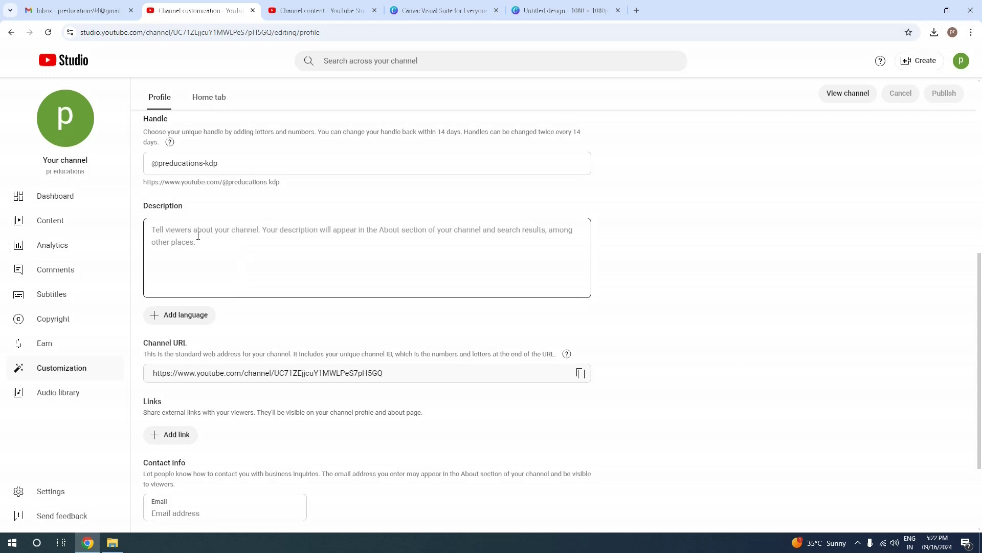
scroll(220, 326, "down", 2)
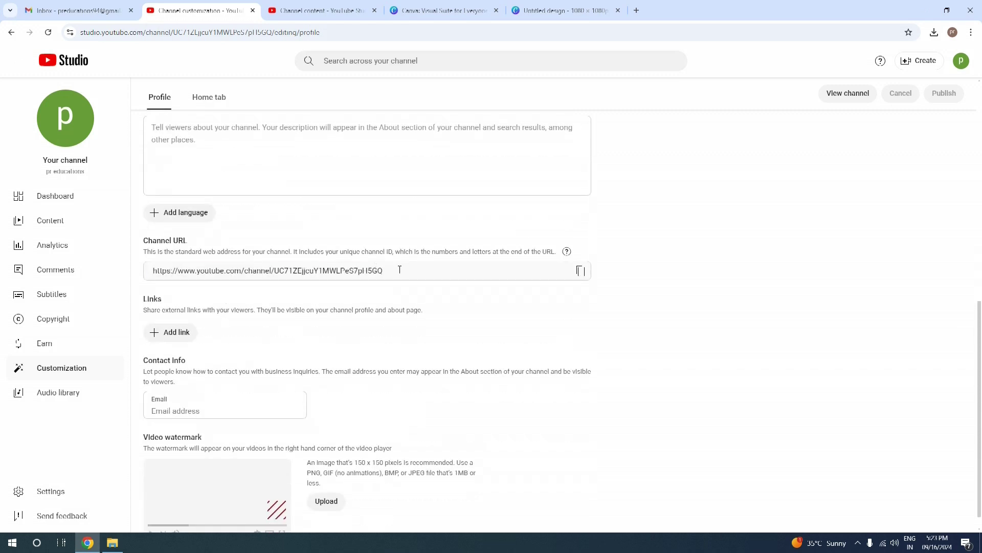
triple_click(400, 269)
left_click_drag(400, 269, 288, 273)
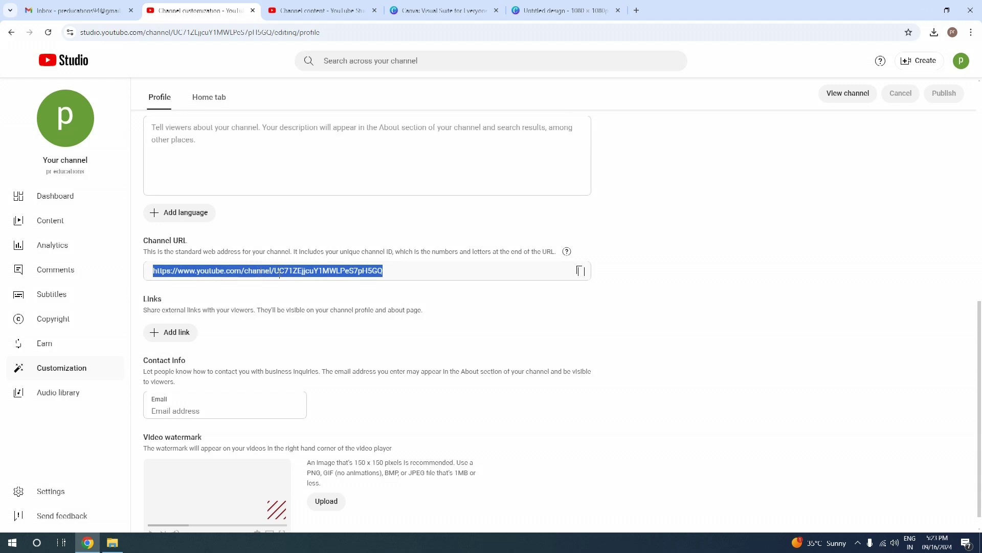
left_click(582, 271)
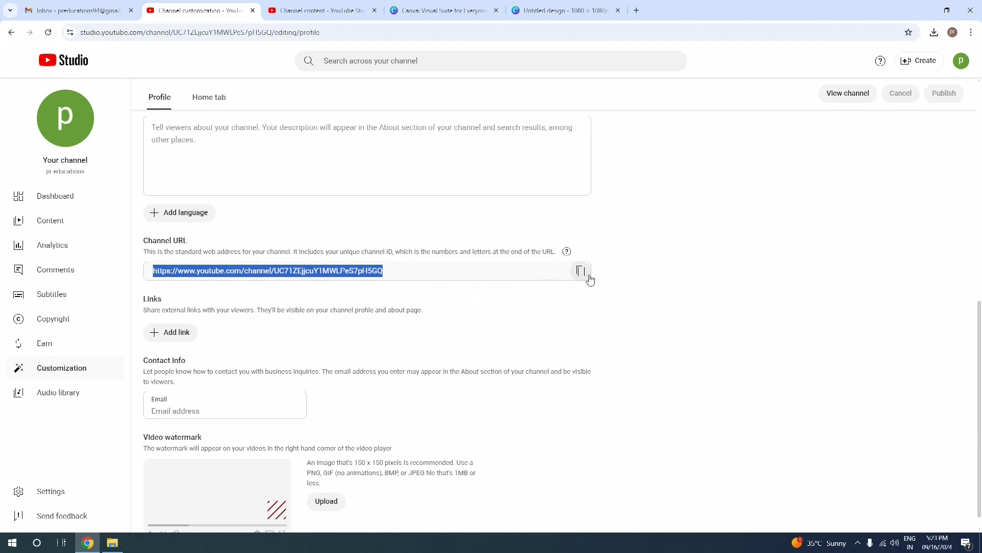
Step: Add an INSTAGRAM link entry, delete it unfinished, and start a video watermark image upload
left_click(176, 334)
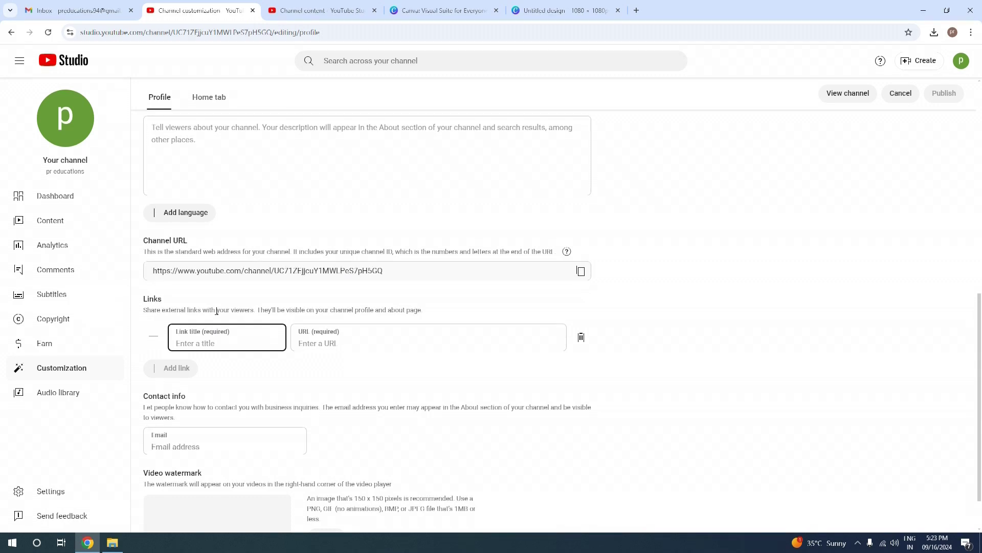
type("INSTAGRAM")
left_click(326, 344)
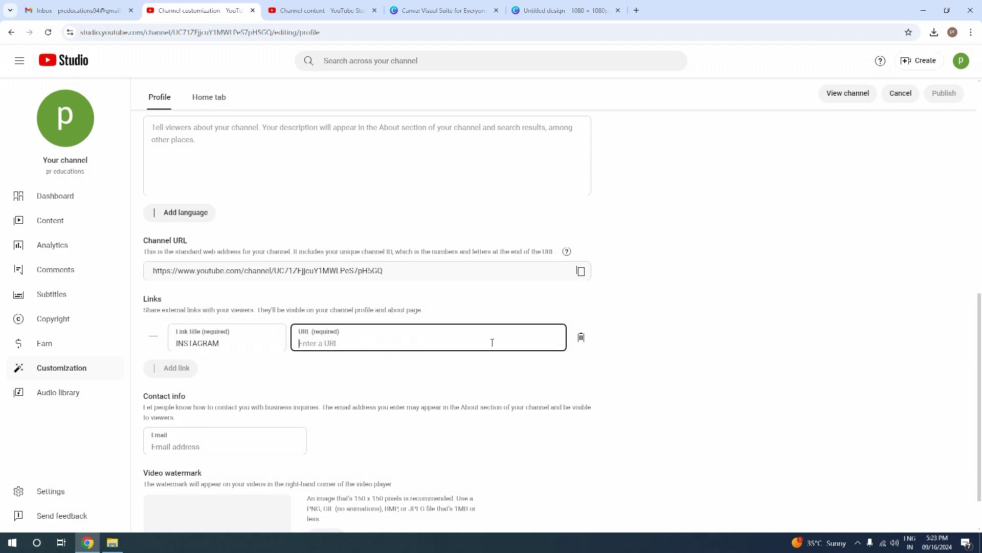
left_click(581, 336)
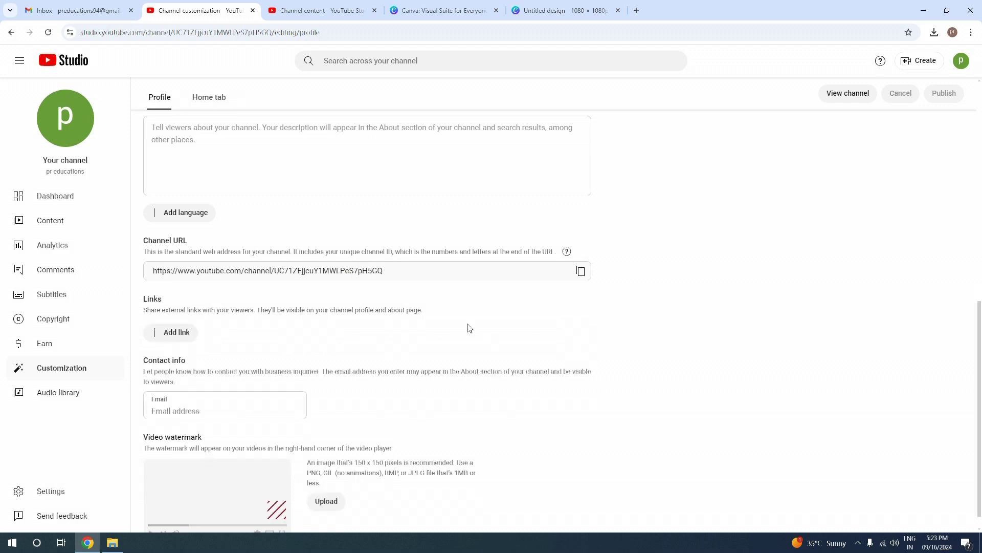
scroll(274, 347, "down", 1)
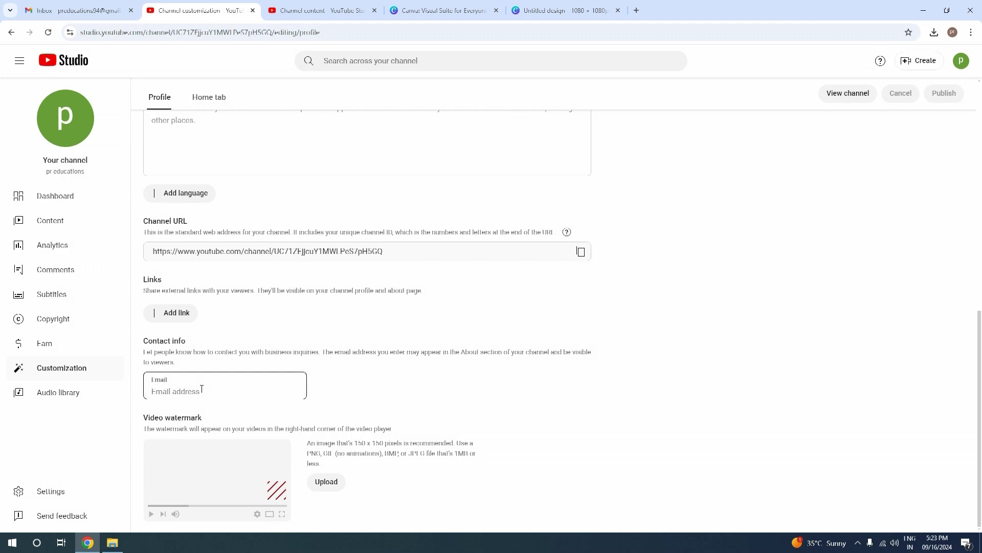
left_click(327, 483)
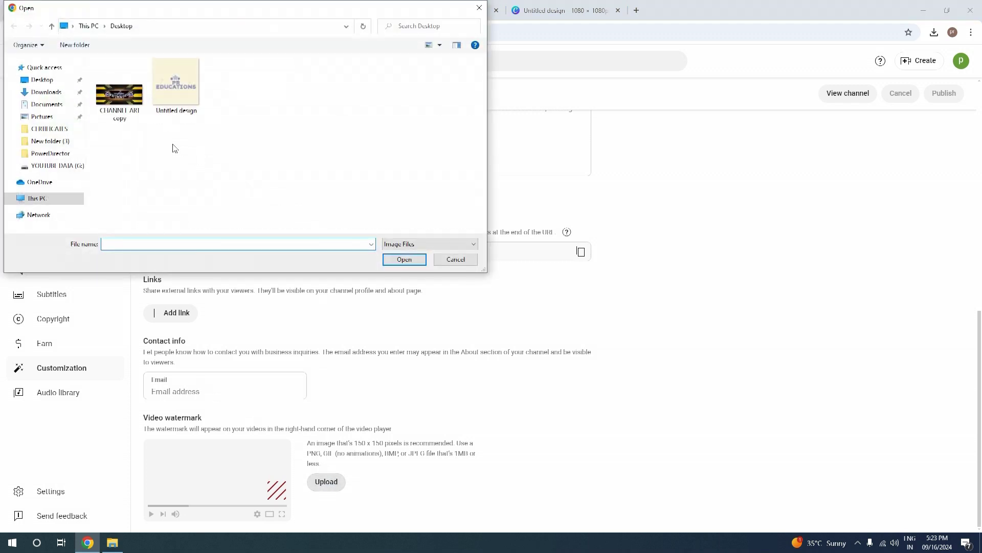
Step: Set the Untitled design image as the video watermark, displayed for the entire video
left_click(179, 87)
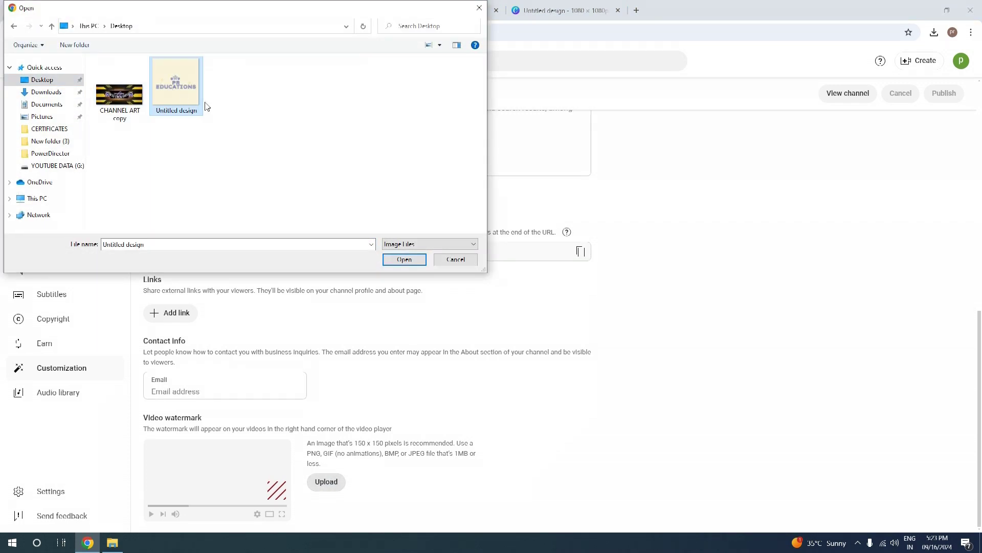
left_click(411, 262)
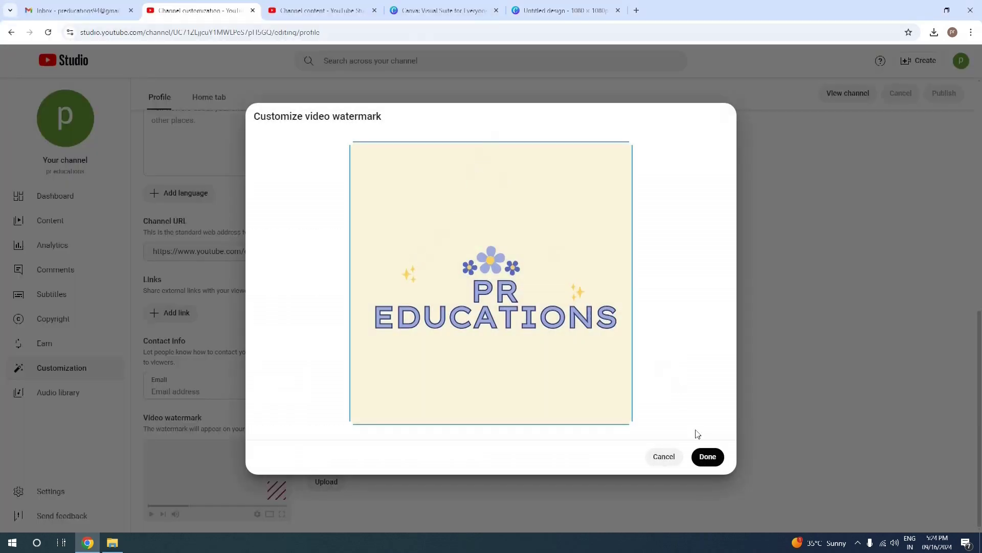
left_click(709, 456)
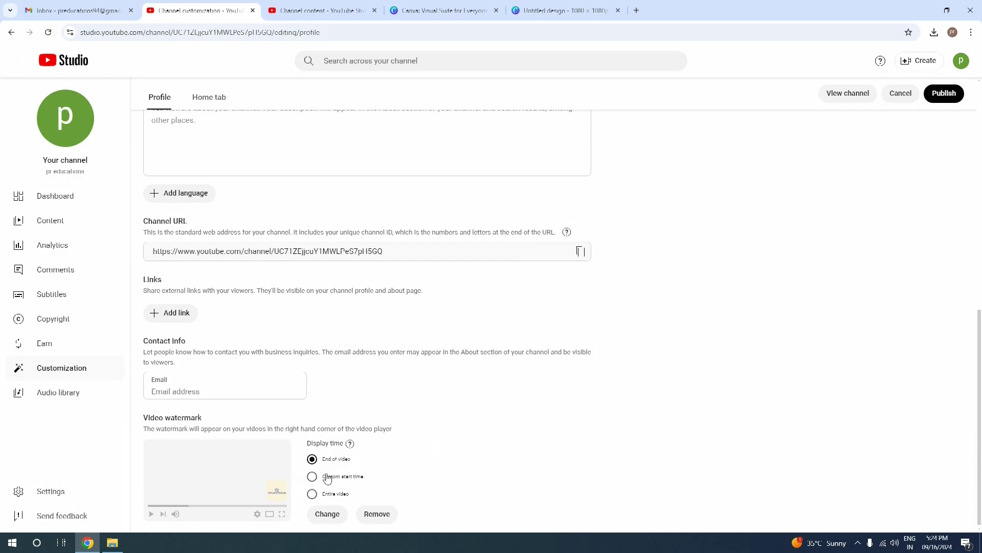
left_click(317, 494)
scroll(540, 429, "up", 4)
scroll(541, 429, "up", 5)
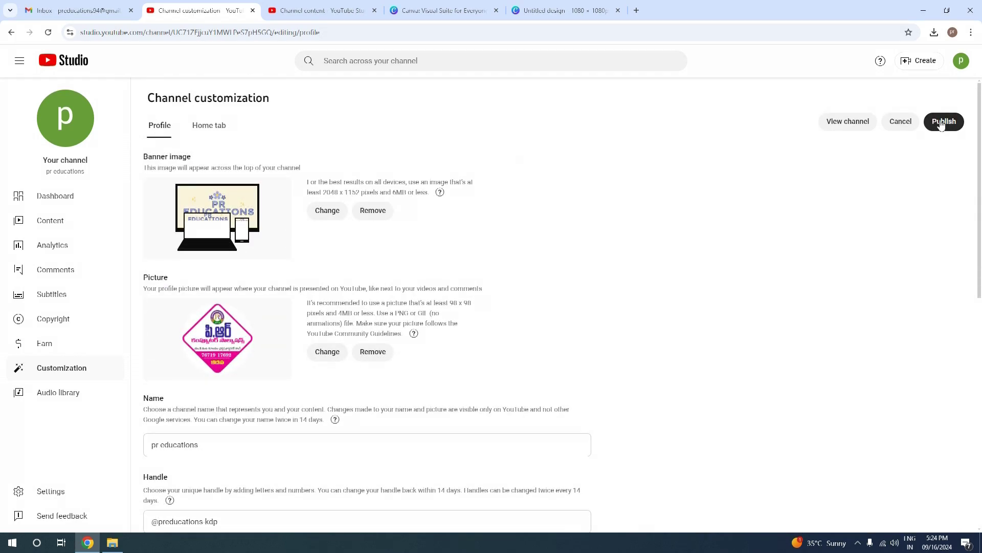
Step: Publish the watermark change and go to the live pr educations channel page
left_click(941, 124)
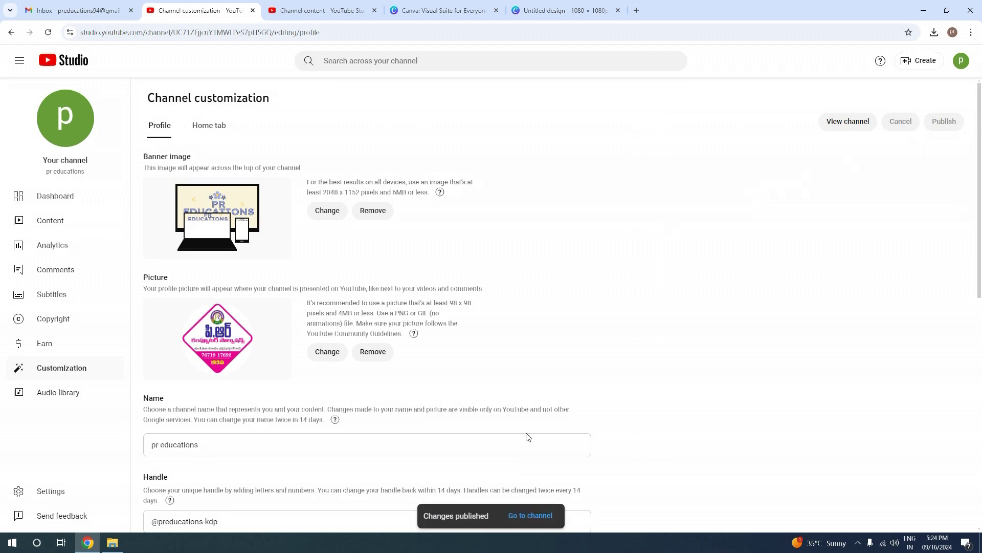
left_click(531, 516)
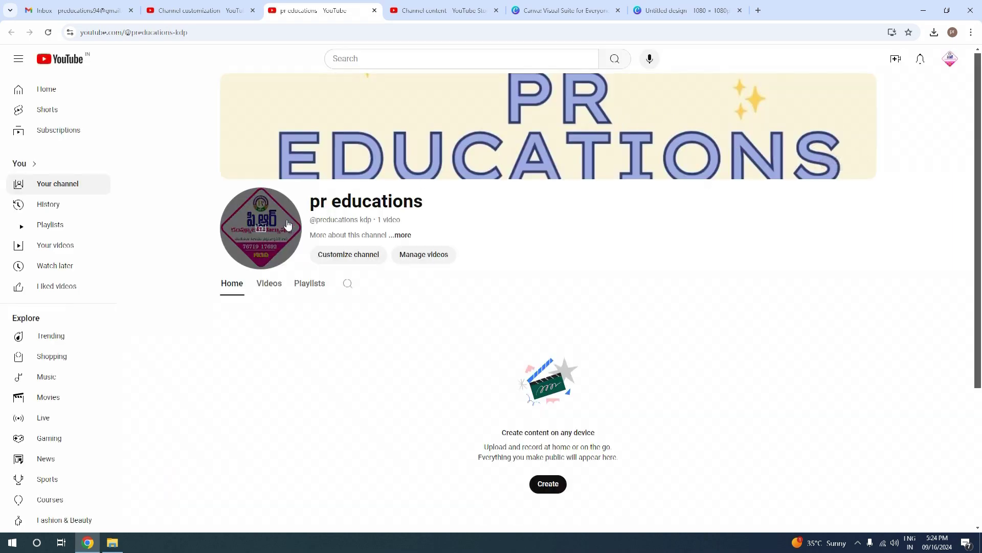
Step: Scroll through the channel page with the PR EDUCATIONS banner, then choose Create to upload
scroll(417, 361, "down", 3)
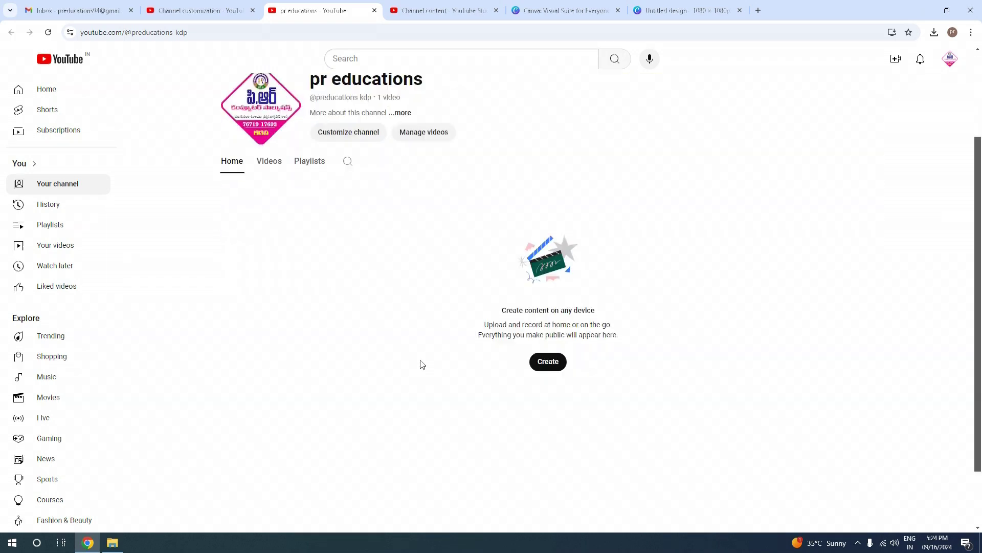
scroll(422, 365, "down", 1)
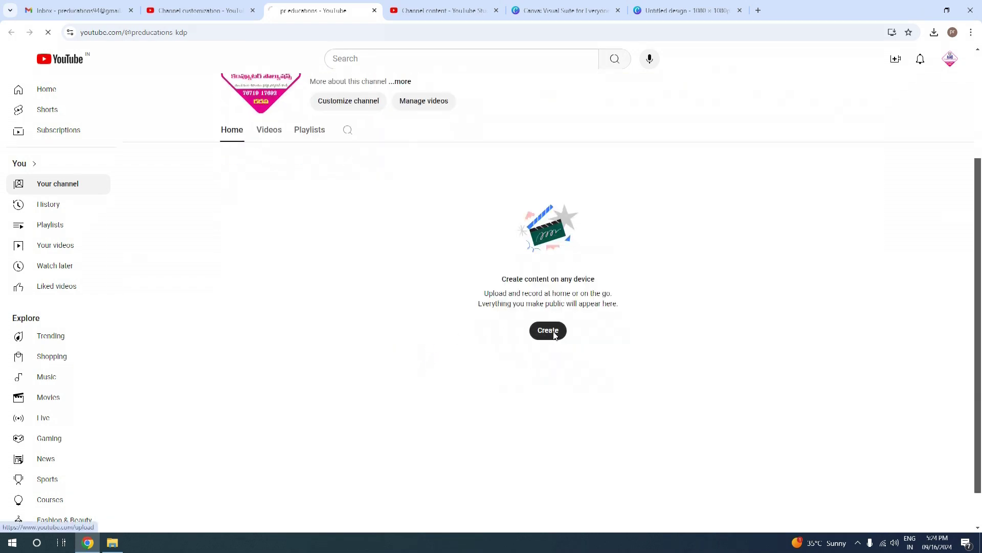
left_click(548, 357)
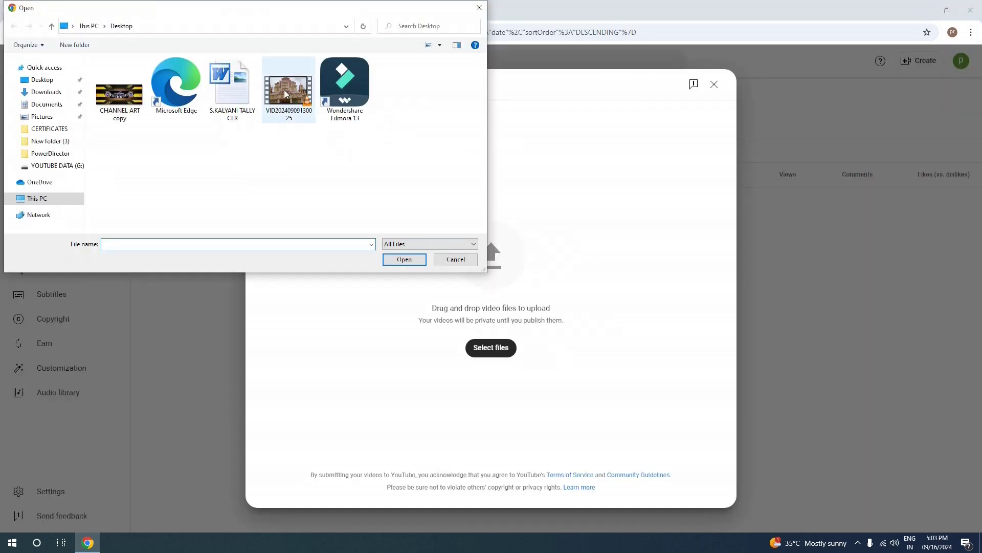
left_click(287, 90)
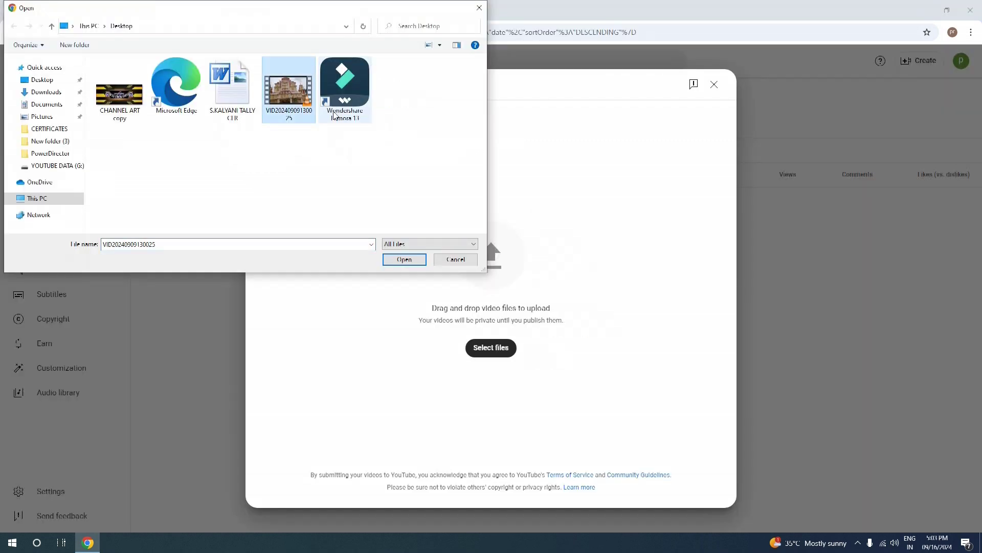
left_click(403, 260)
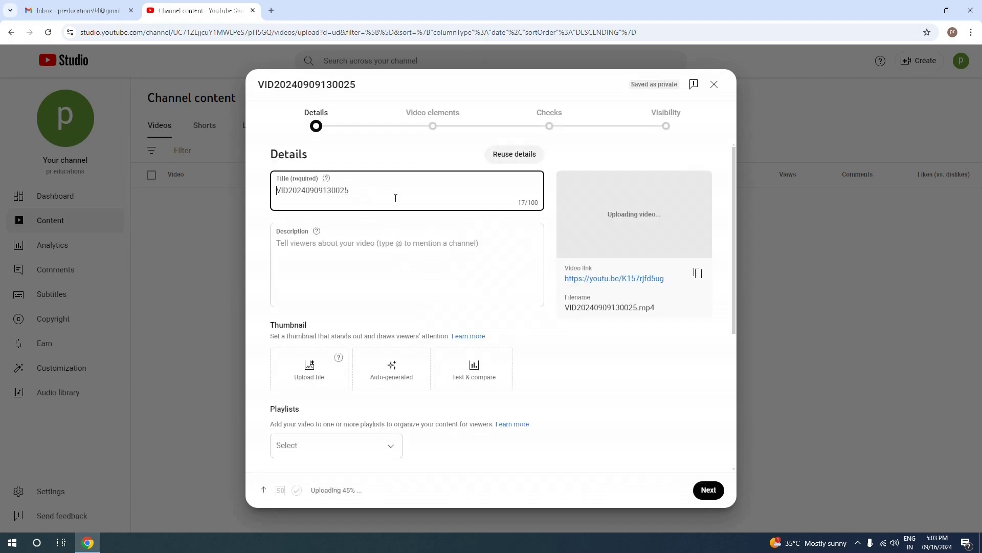
left_click(326, 244)
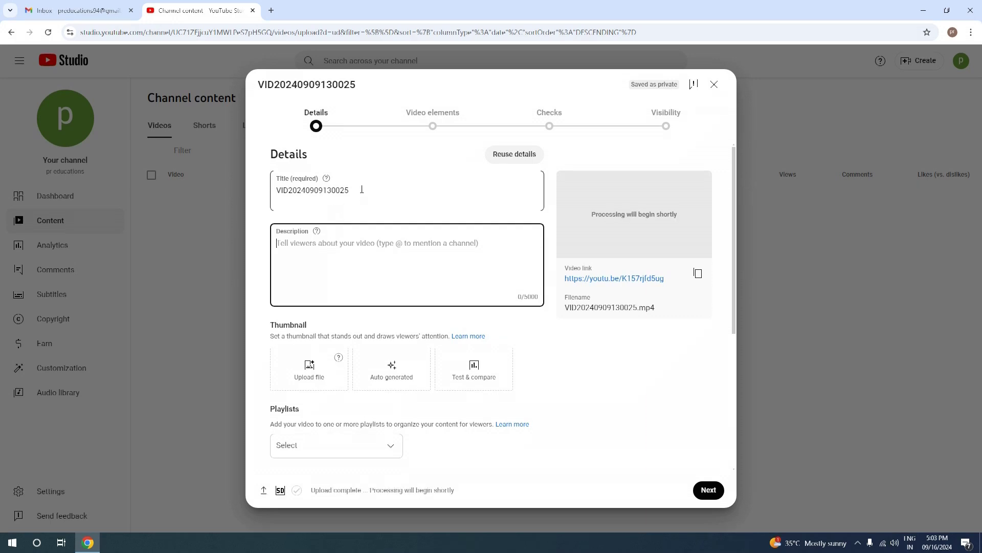
Step: Replace the default title with GANESH NIMAJJANAM, then retype it as 'Ganesh Nimajjanam'
left_click_drag(362, 190, 252, 194)
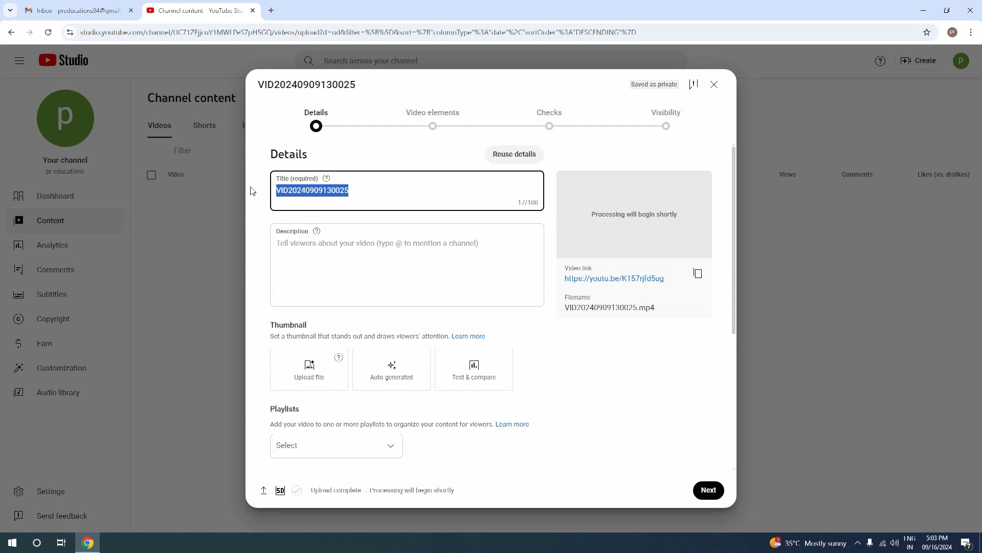
type("GANESH")
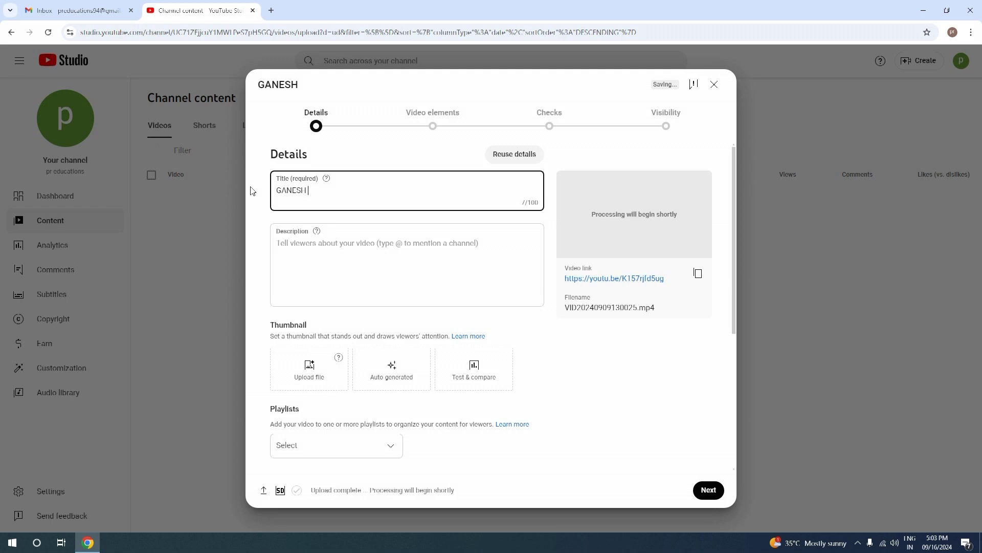
type("NI")
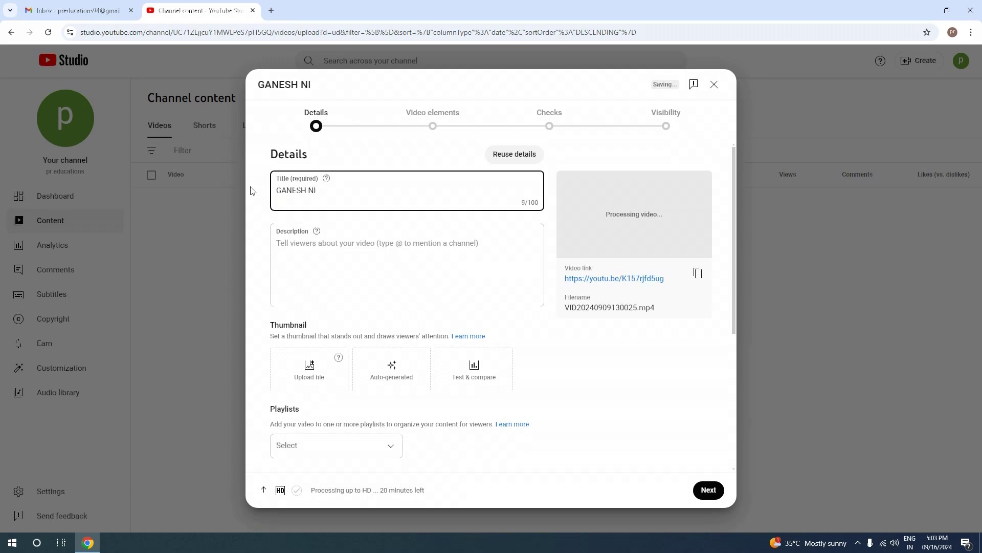
type("MAJJANA")
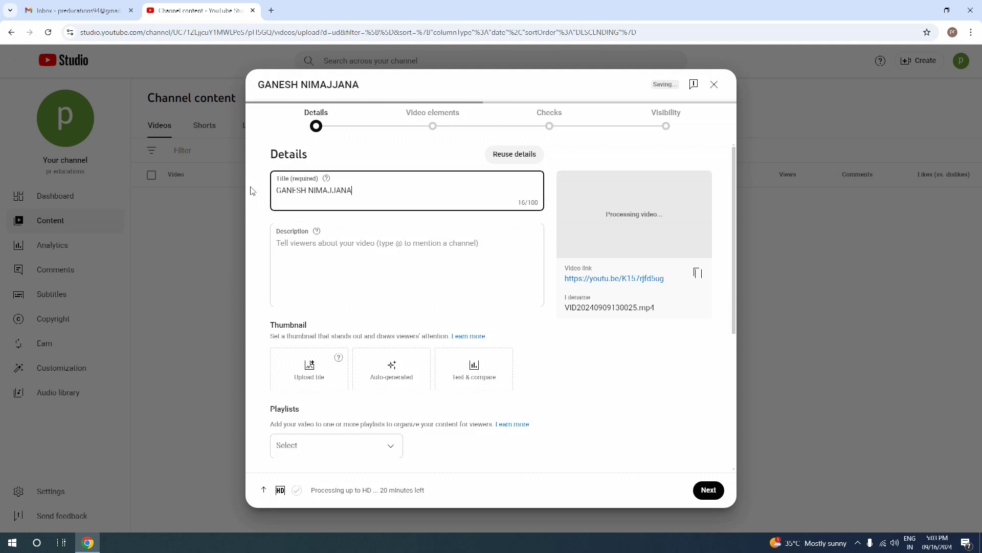
type("M")
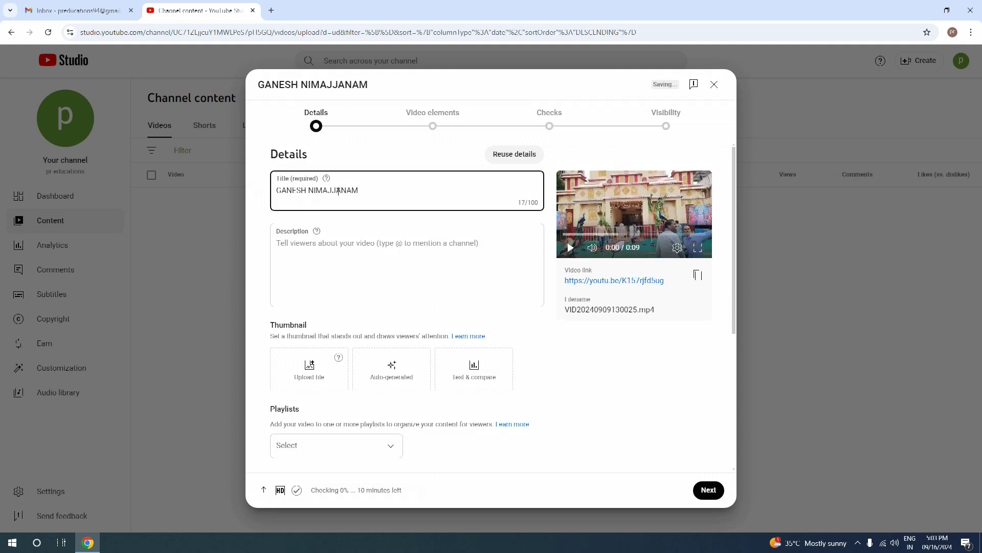
left_click_drag(278, 191, 362, 191)
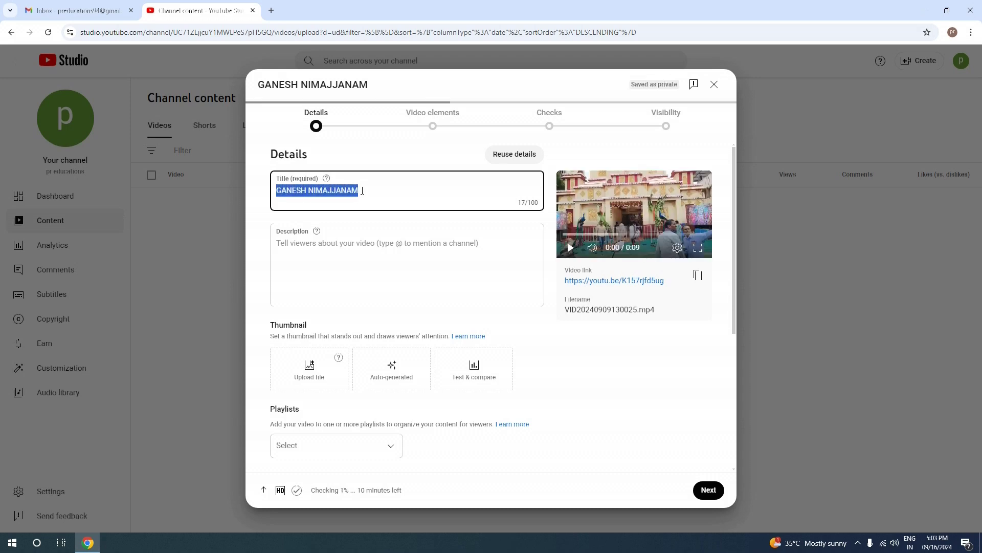
type("Gan")
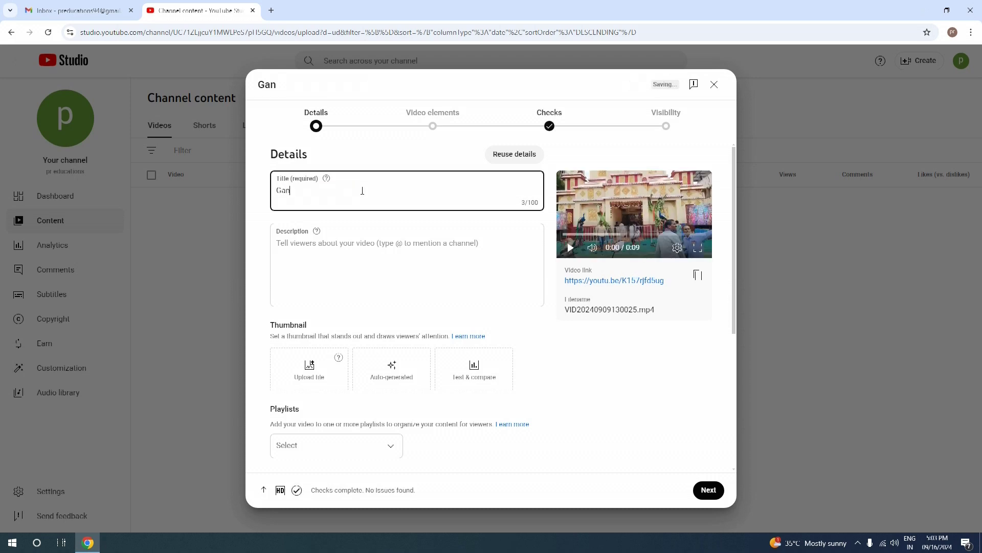
type("esh Nimajja")
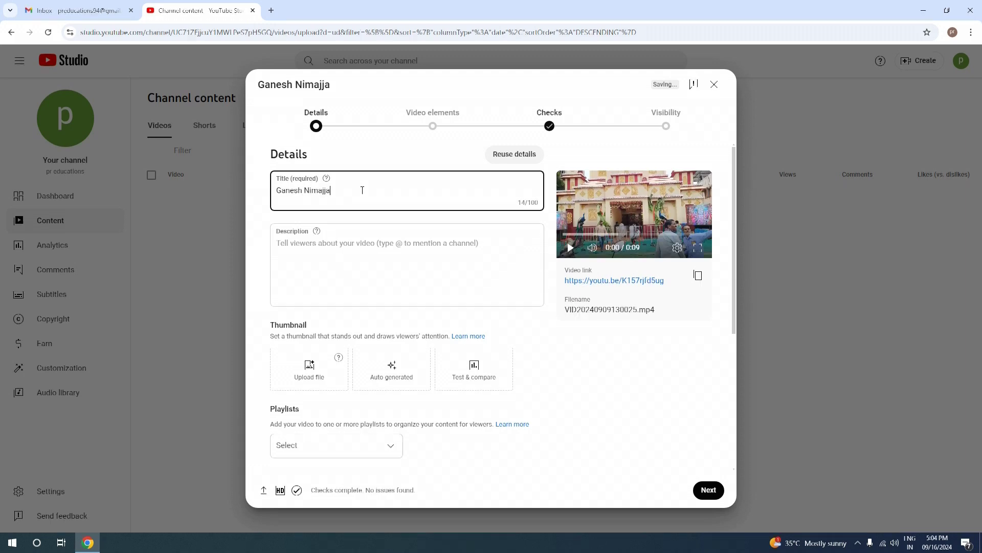
type("nam")
Step: Write the description 'Hello friends, this is my new channel Please subscribe, like and share', then start a custom thumbnail
left_click(355, 238)
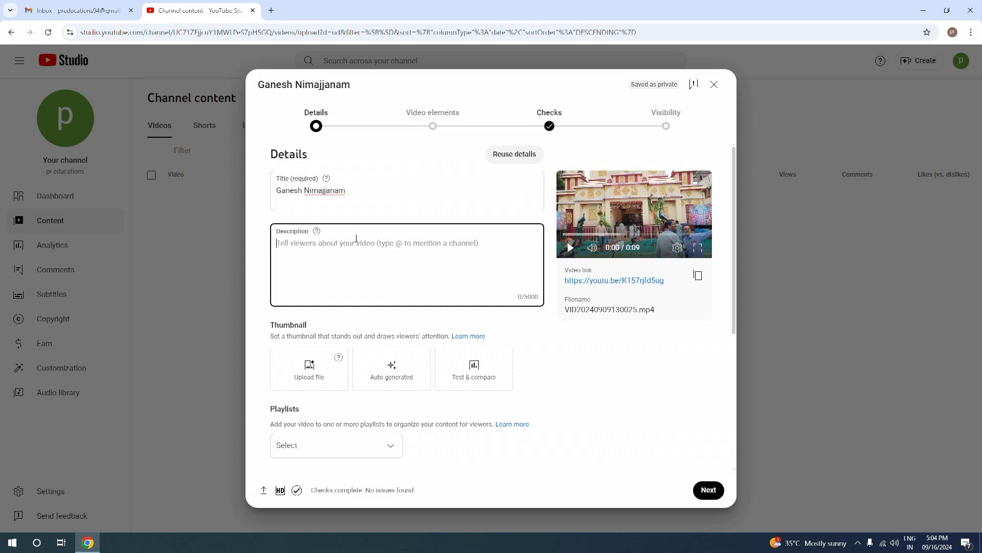
type("Hello")
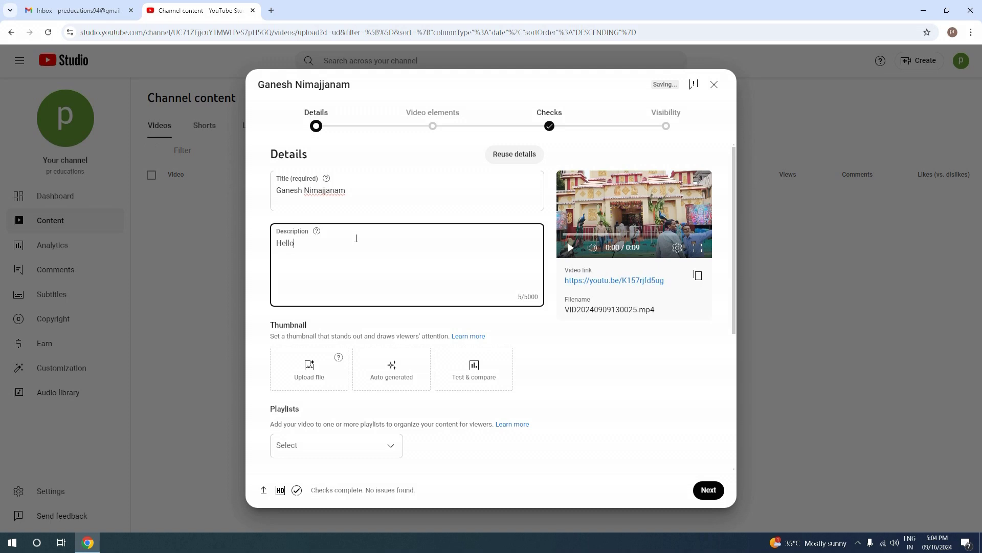
type(" fr")
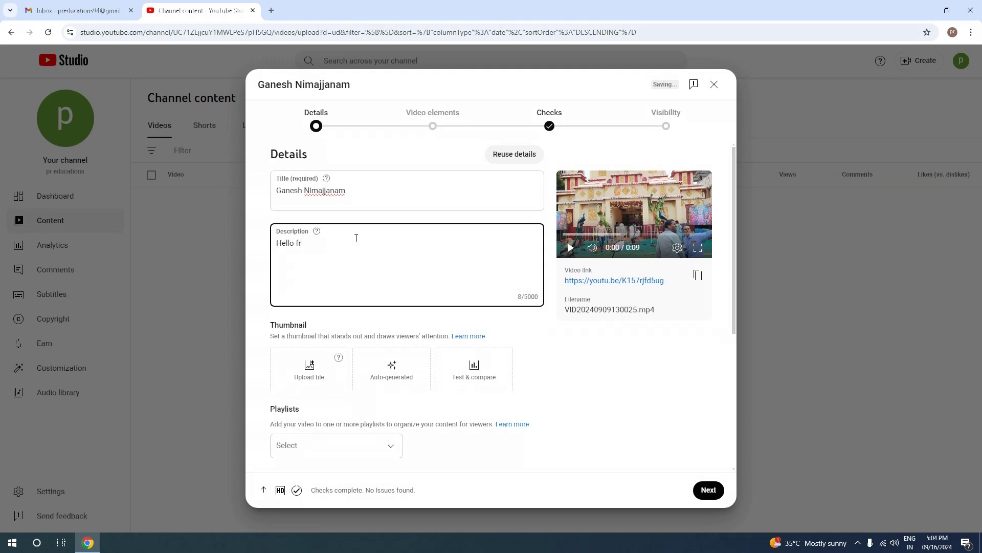
type("iends, this is my new channel ")
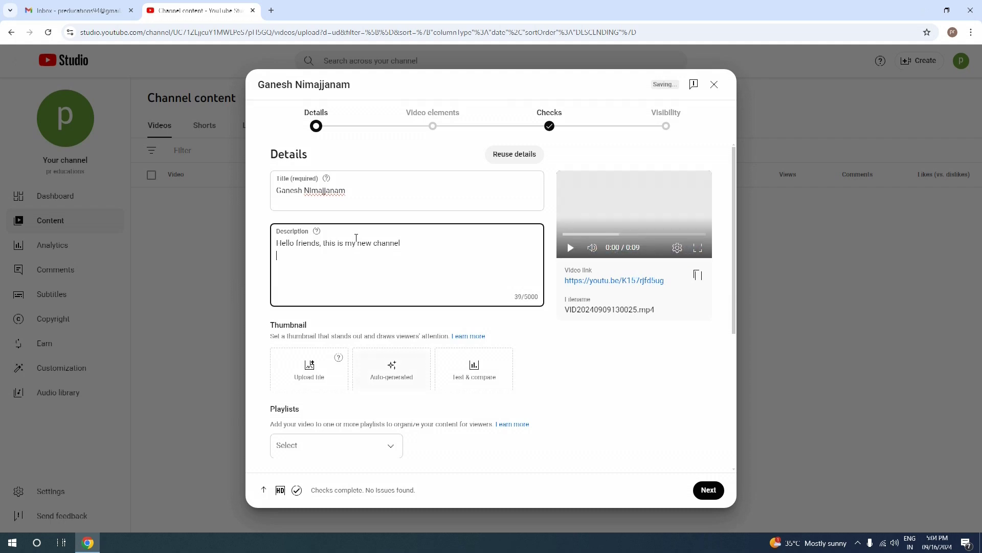
type("Ple")
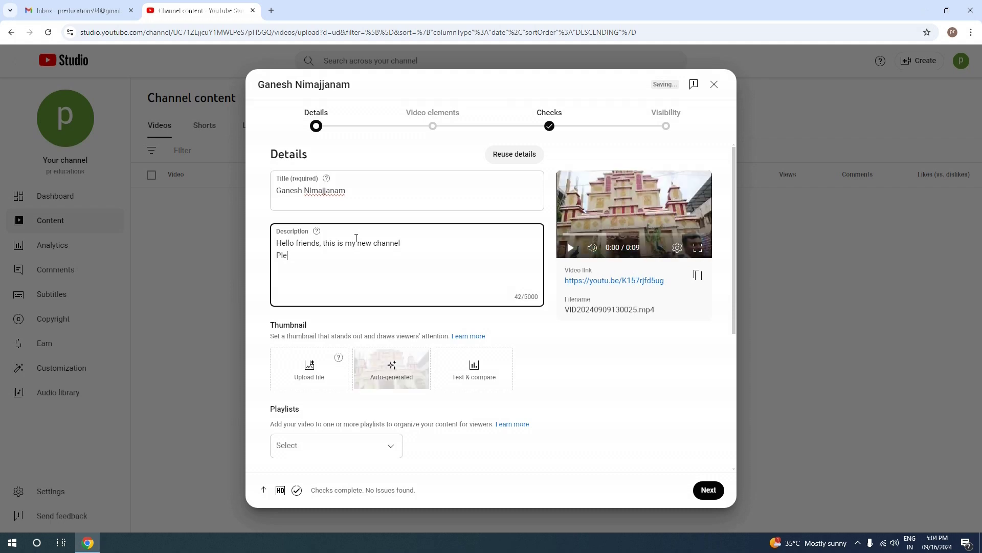
type("ase")
type(" s")
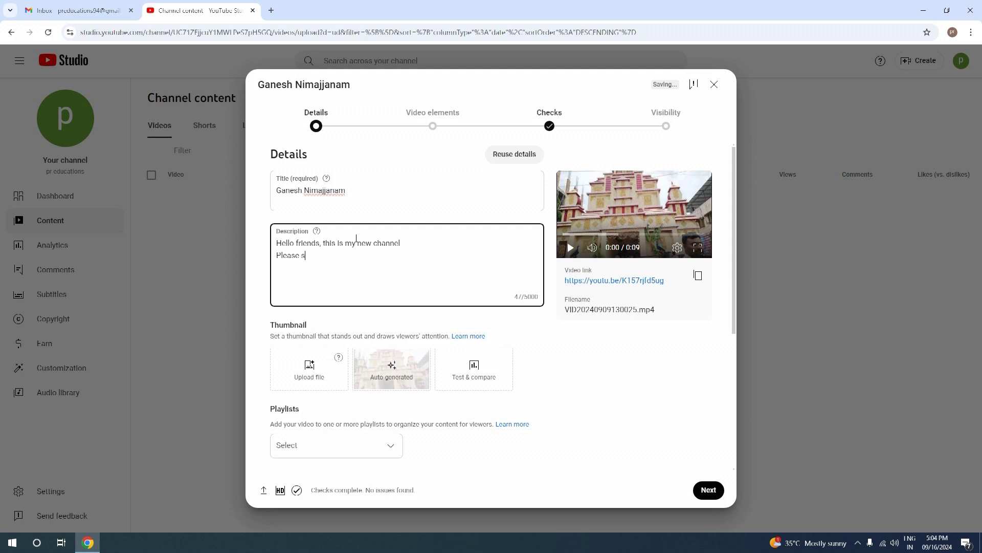
type("ubscribe, like and share my channel")
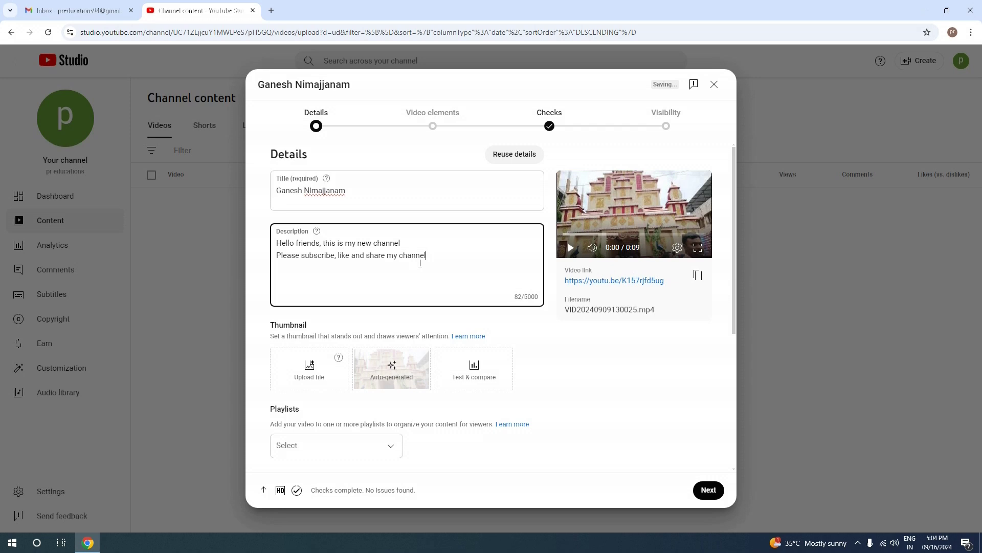
scroll(430, 273, "down", 2)
left_click(311, 264)
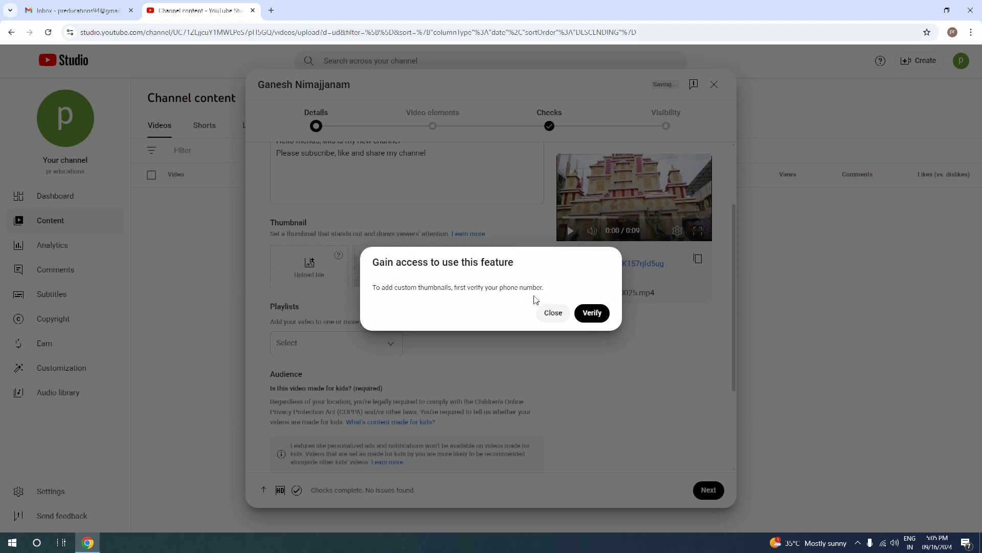
Step: Start phone verification and submit the channel owner's phone number to receive a code
left_click(589, 313)
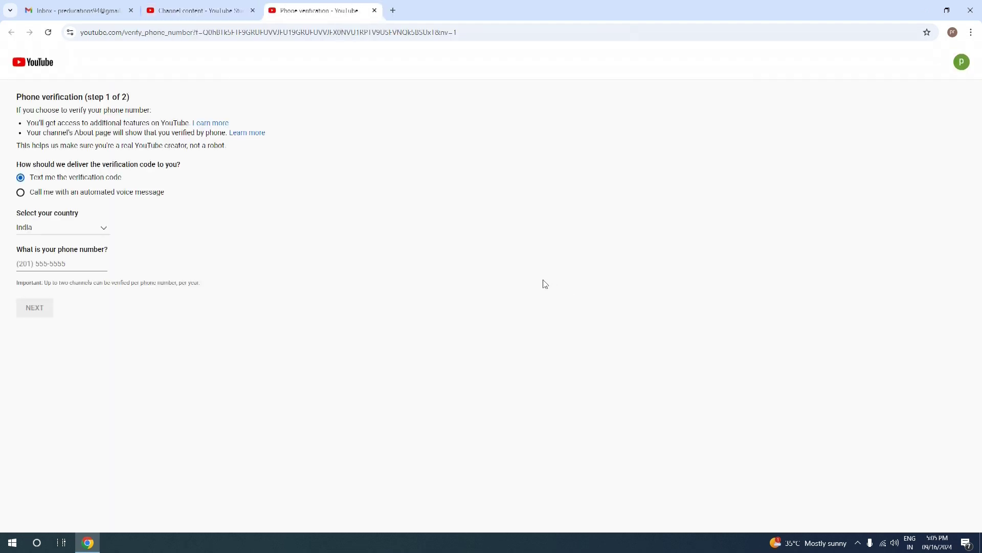
left_click(72, 262)
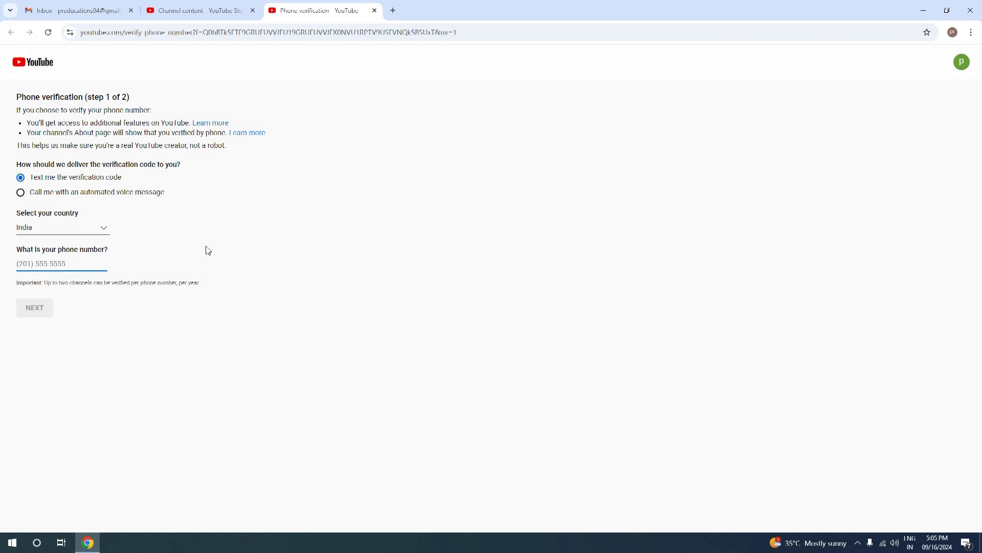
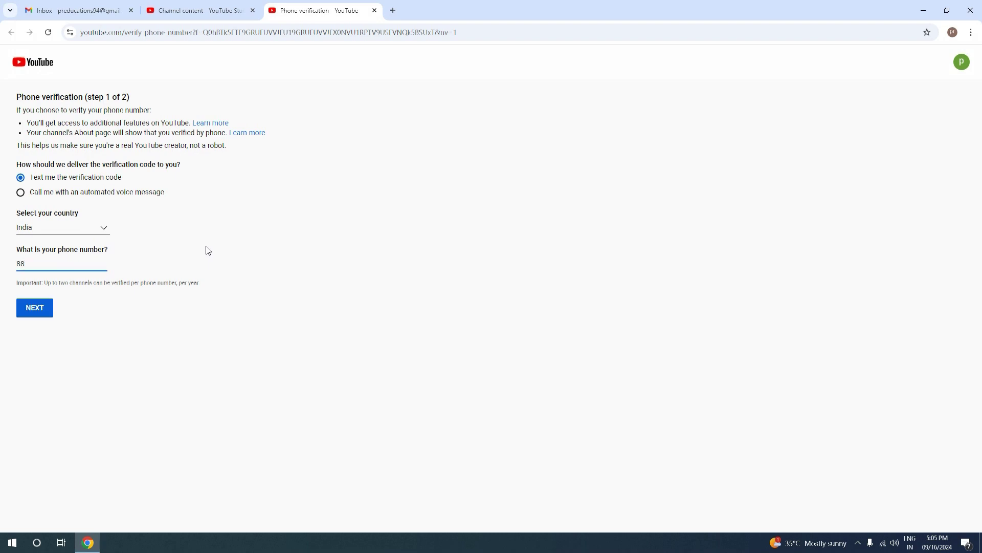
left_click(35, 309)
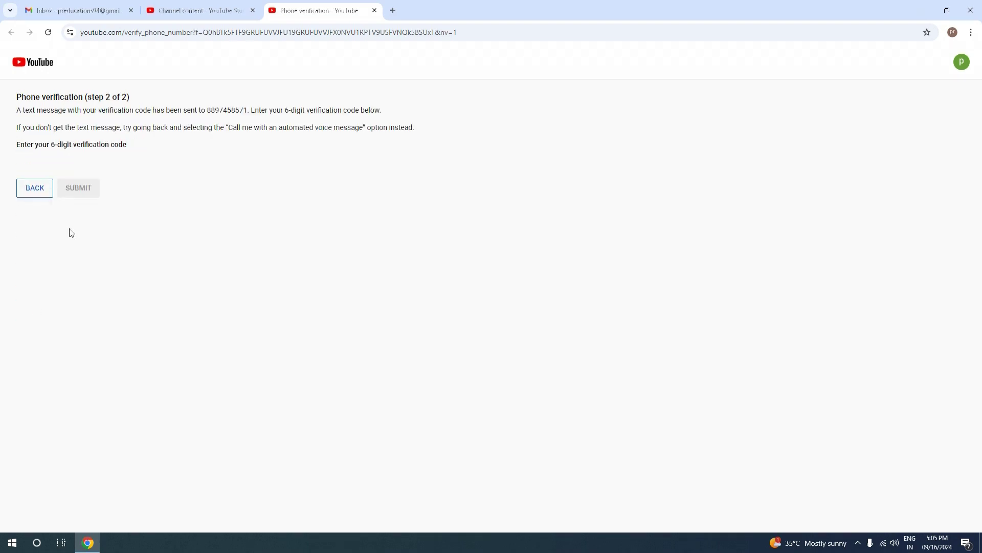
Step: Enter and submit the 6-digit verification code, then close the verification tab
left_click(77, 159)
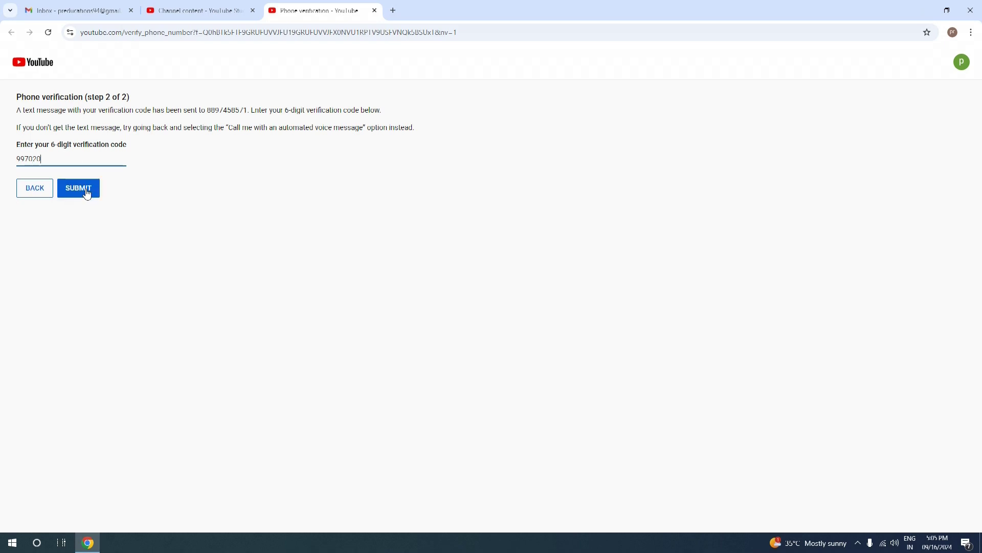
left_click(87, 192)
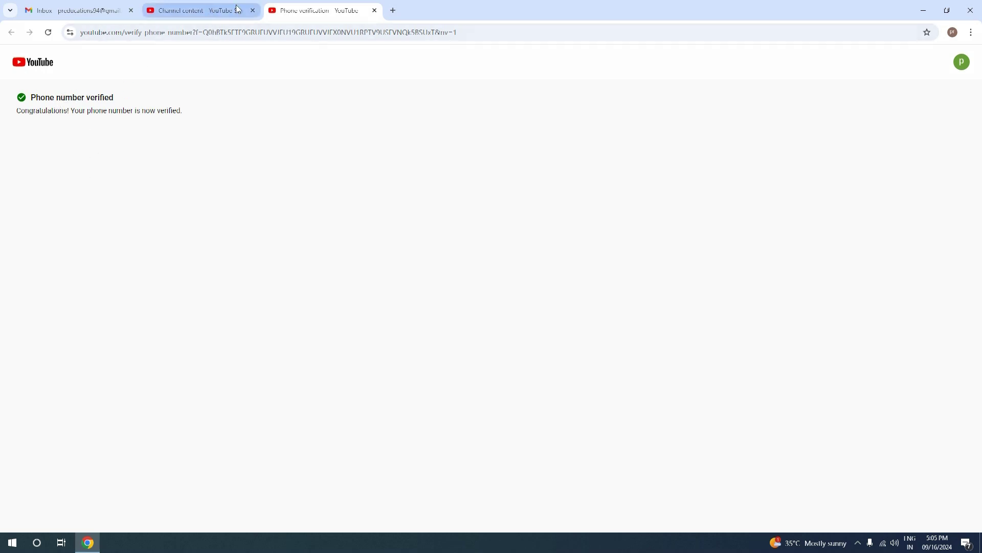
left_click(375, 10)
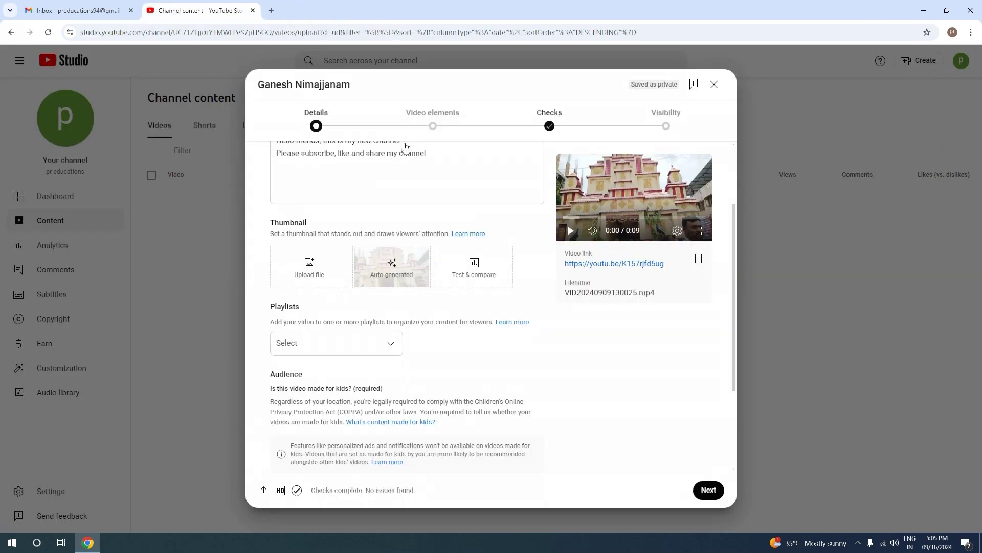
Step: Upload the LORD VINAYAKA copy image from the YOUTUBE DATA (G:) drive as the thumbnail
left_click(309, 267)
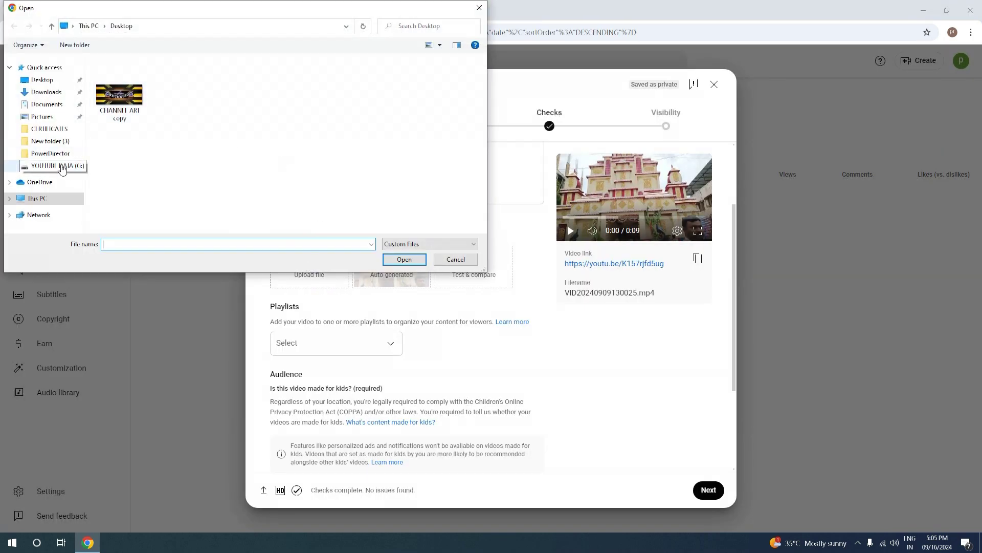
left_click(60, 165)
left_click_drag(484, 88, 482, 157)
left_click(406, 108)
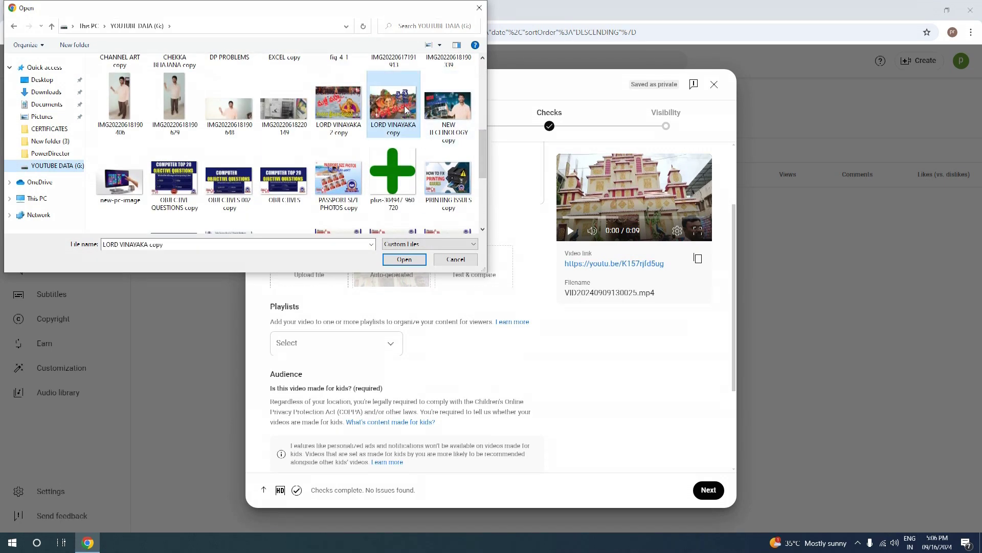
left_click(405, 260)
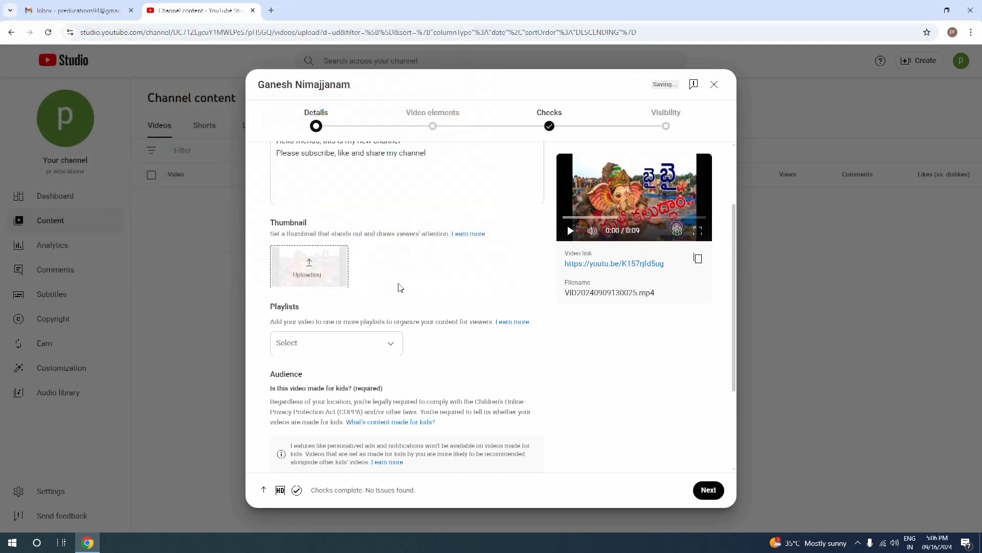
scroll(401, 287, "down", 2)
Step: Create a new playlist 'lord ganesha', add the video to it, and mark it not made for kids
left_click(395, 239)
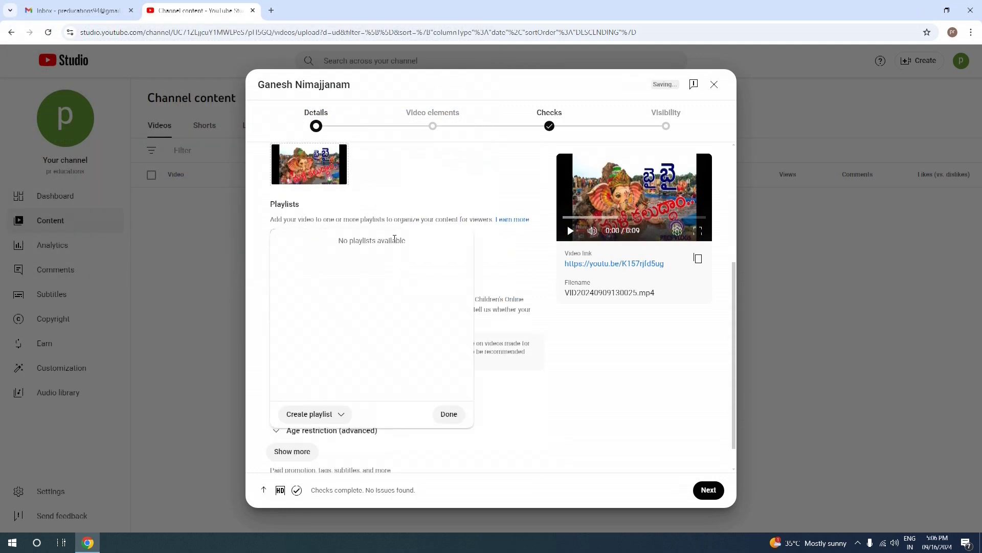
left_click(318, 414)
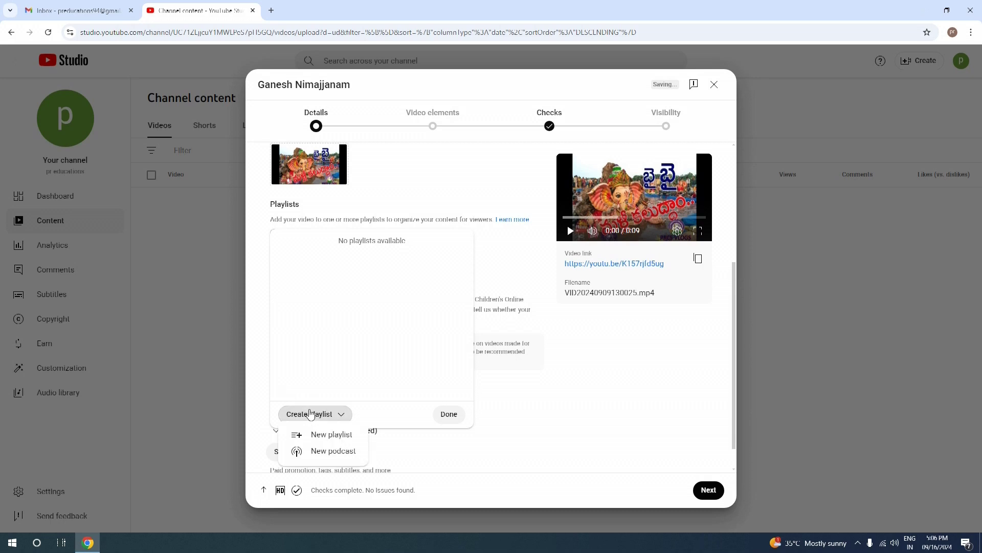
left_click(330, 435)
left_click(404, 217)
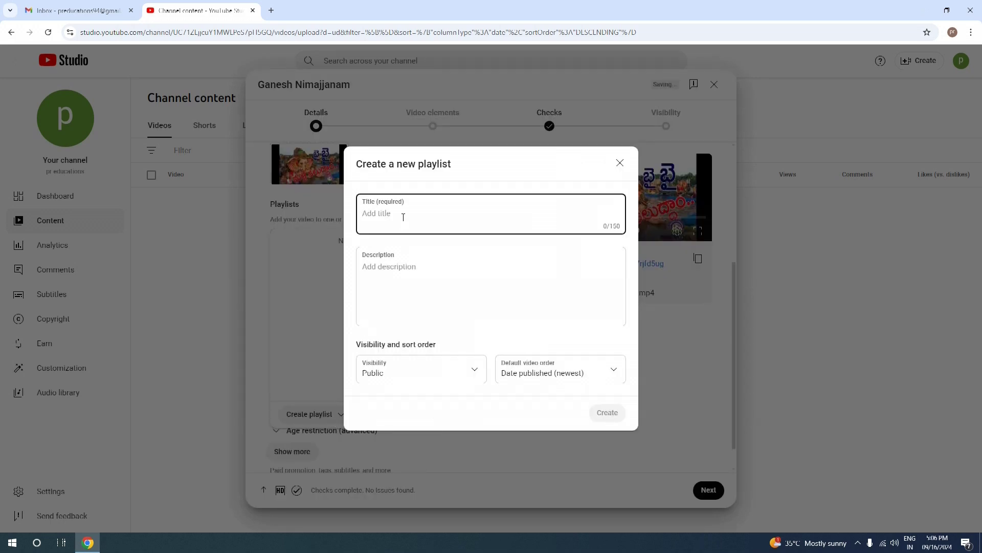
type("l")
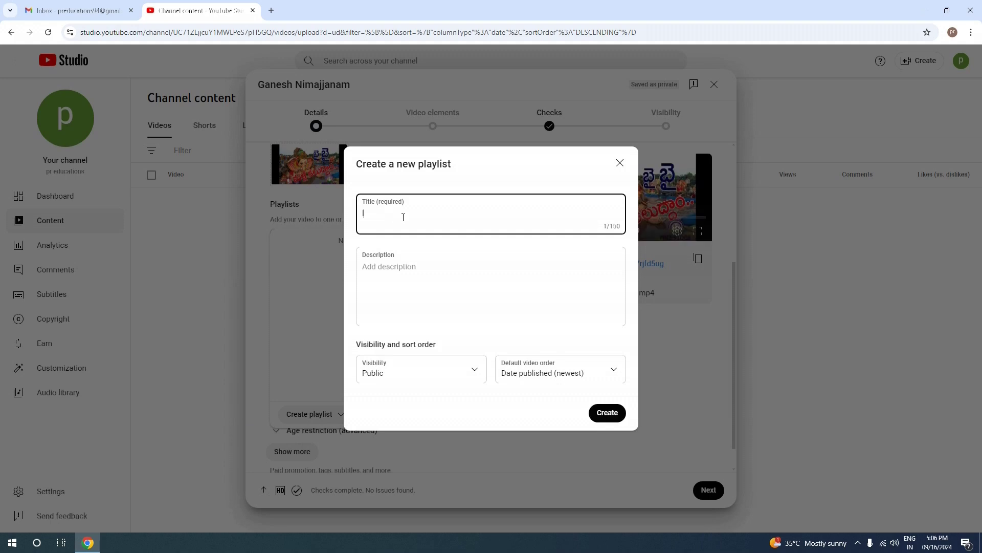
type("ord ganesha")
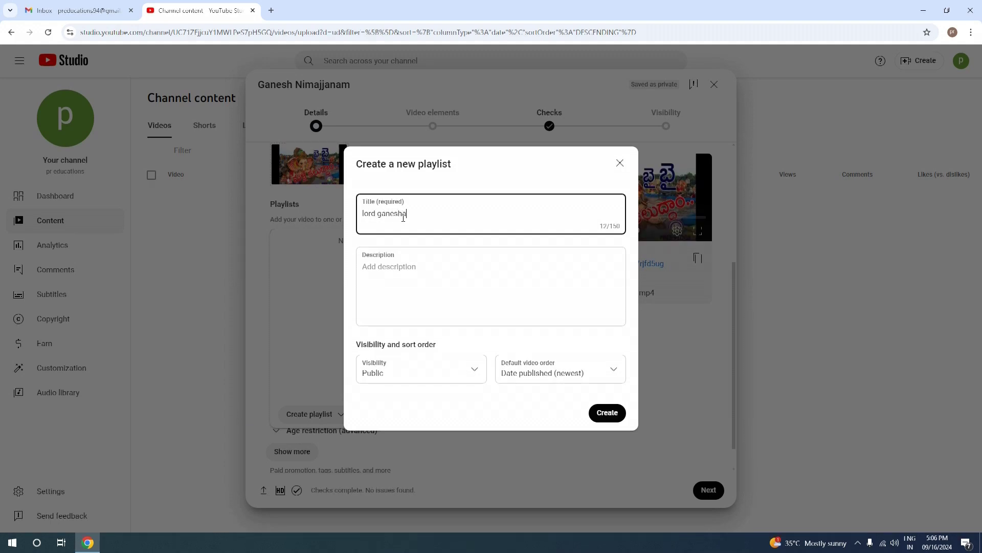
left_click(608, 412)
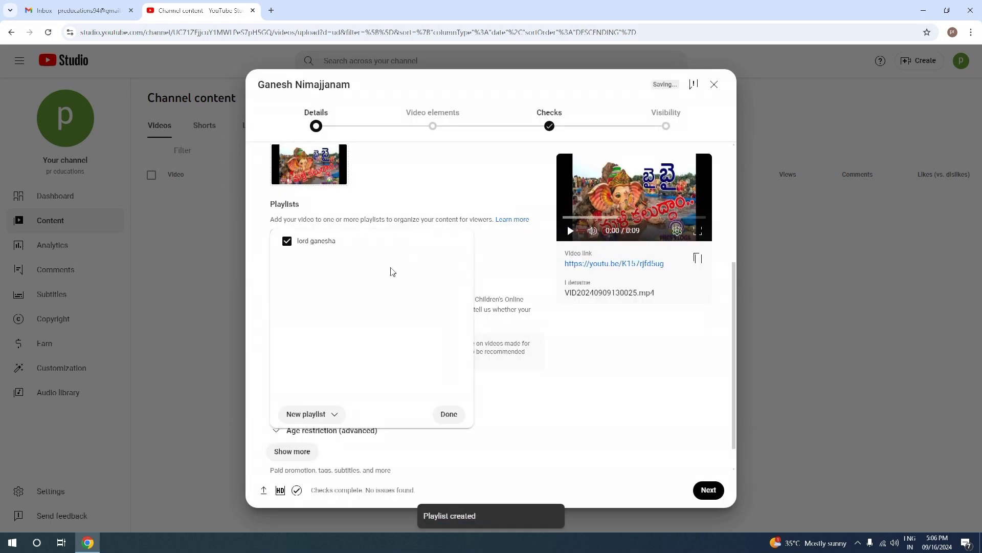
left_click(448, 414)
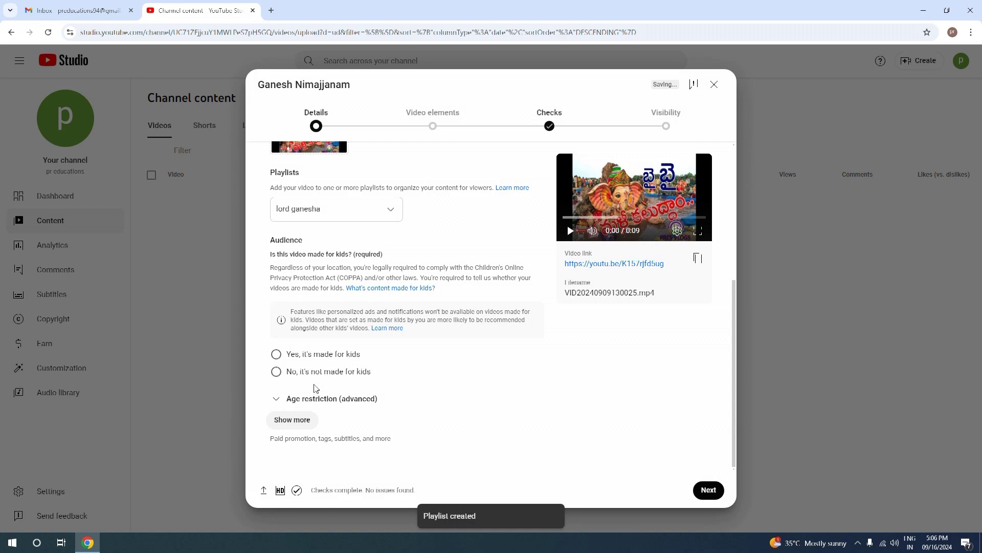
left_click(279, 372)
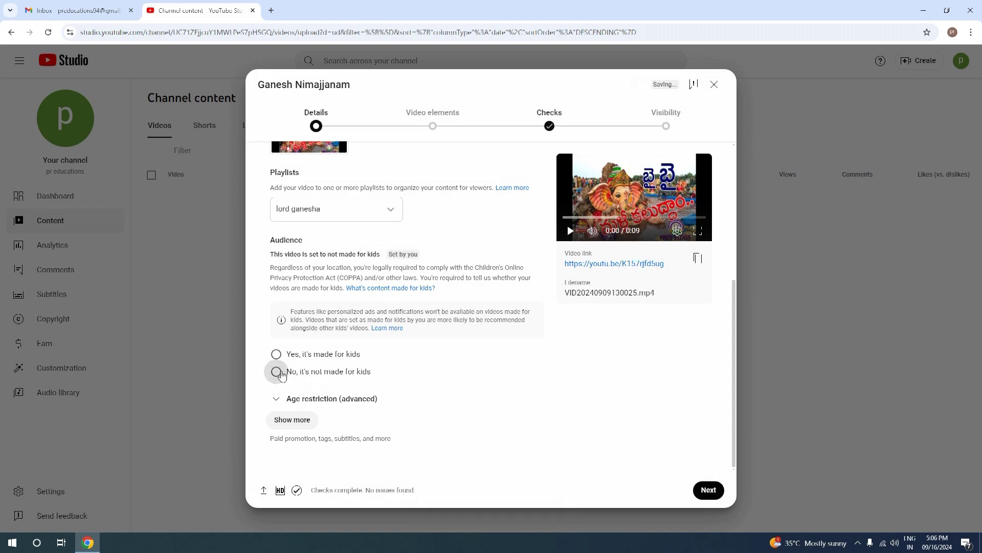
Step: Expand the advanced settings and answer Yes to the altered content question
left_click(302, 419)
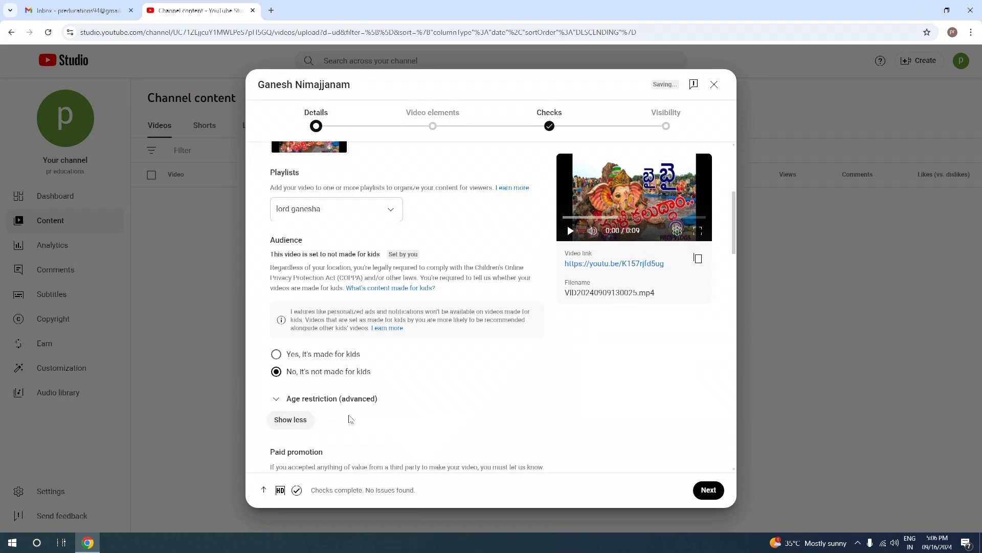
scroll(377, 410, "down", 3)
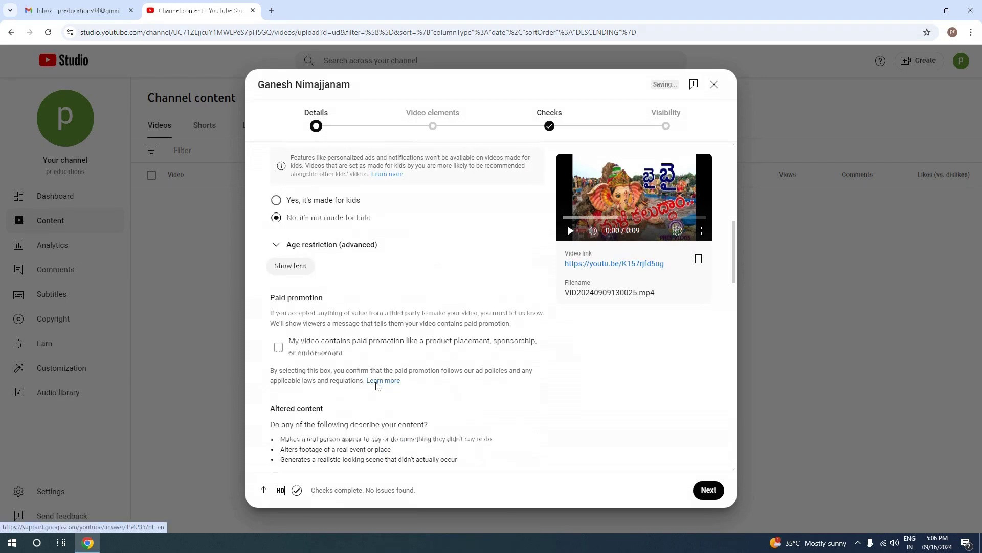
scroll(377, 386, "down", 2)
scroll(377, 386, "down", 2)
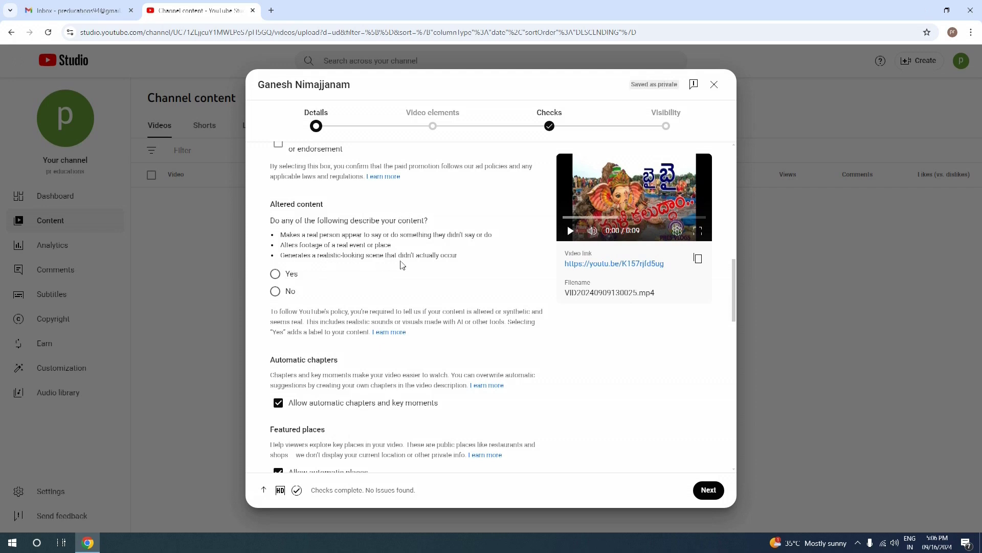
left_click(277, 275)
scroll(348, 333, "down", 3)
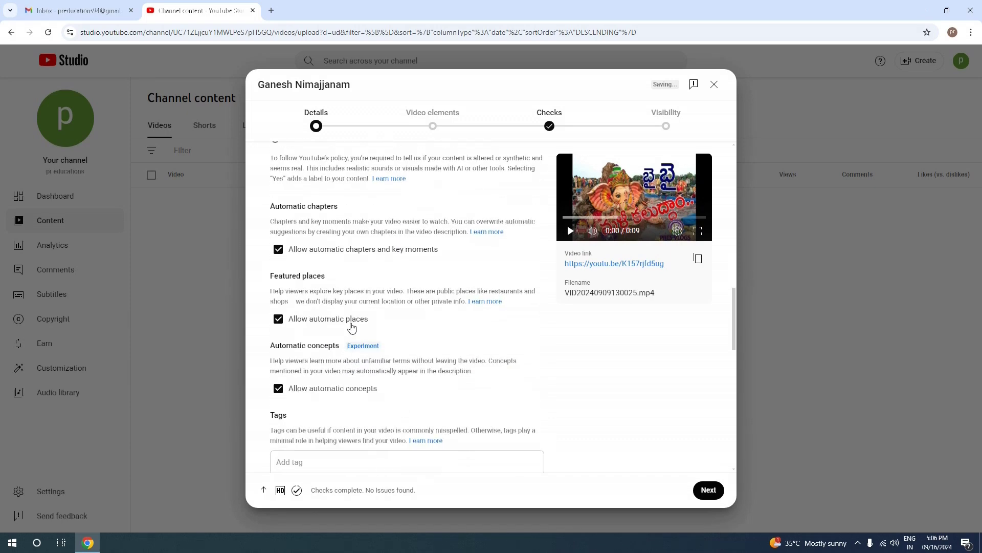
scroll(351, 328, "down", 3)
Step: Add tags #lordganesha, #ganesha, #ganeshnimajjanam, #ganesh and #vinayaka, correcting a typo
left_click(337, 309)
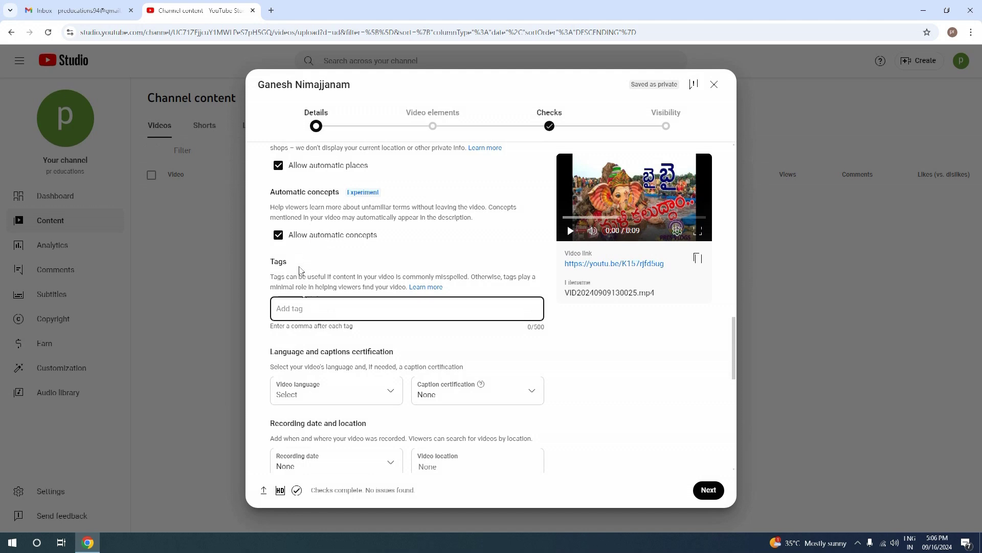
type("#")
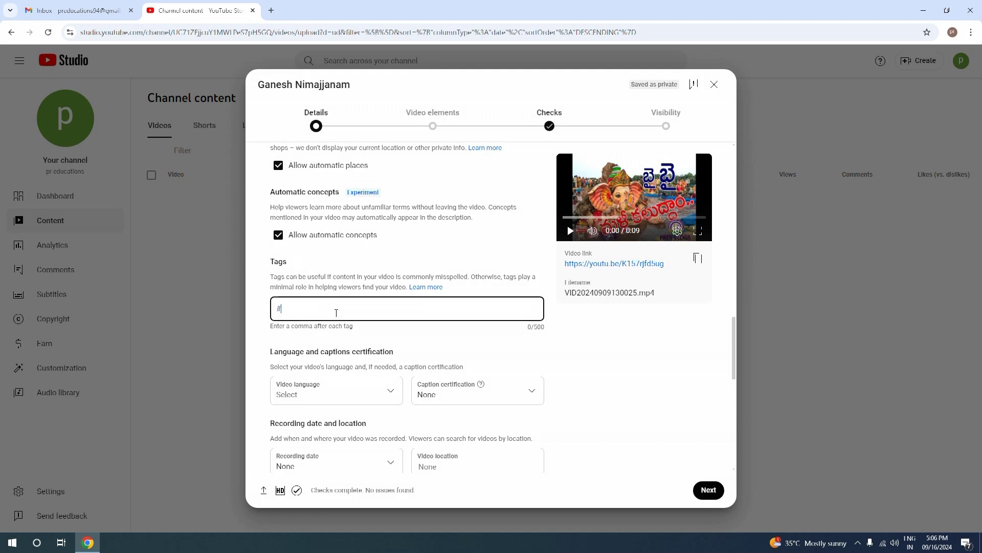
type("lordganes")
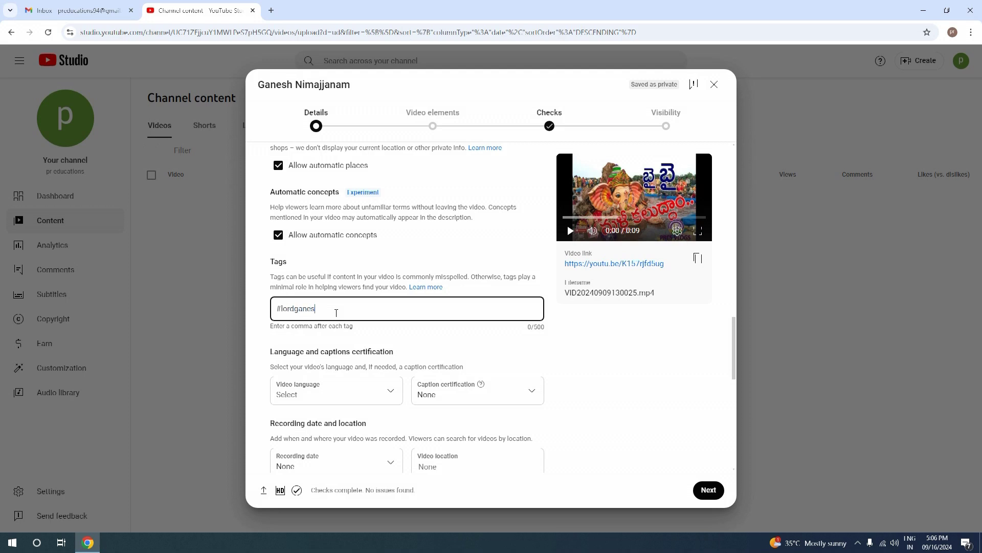
type("ha")
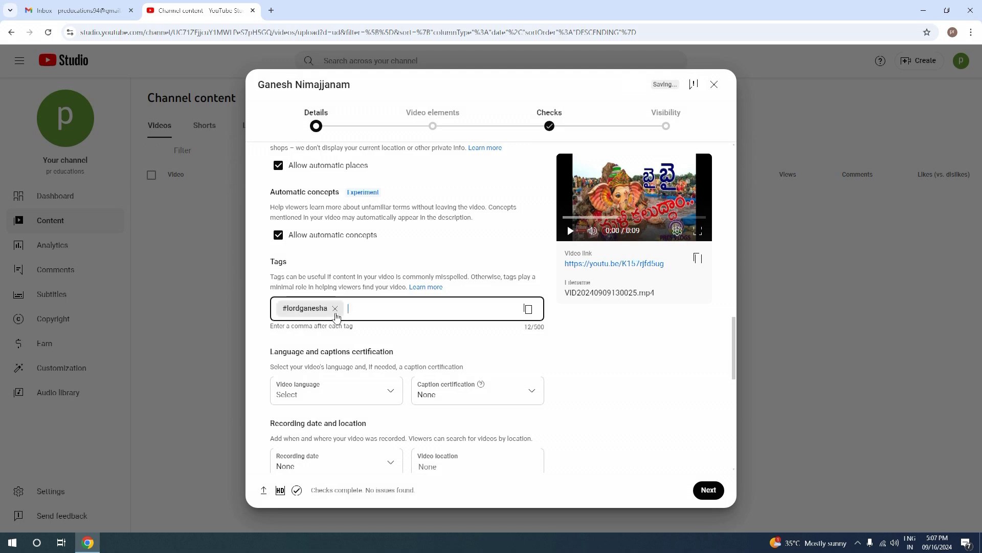
type(",#ganesha,")
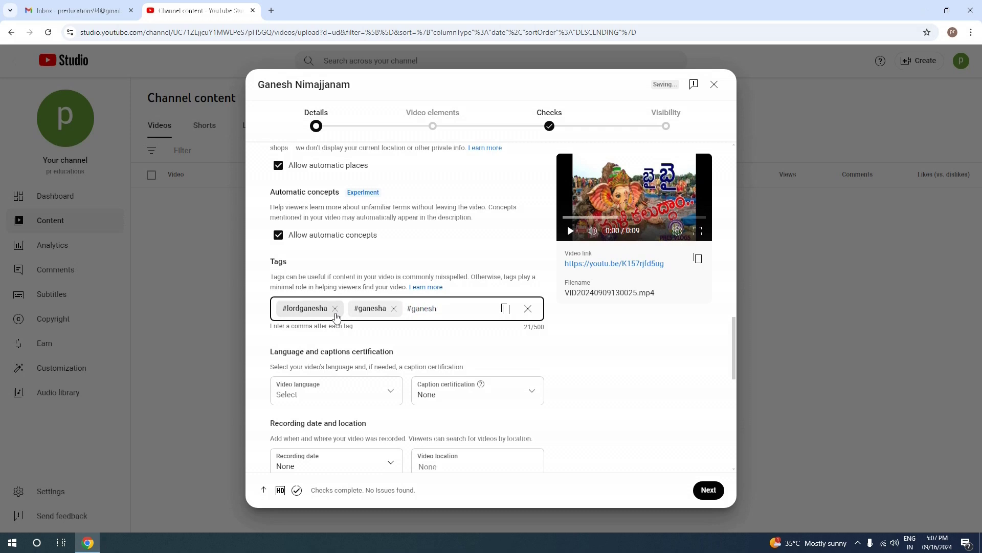
type("#ganesh ni")
key("BackSpace")
type("nam")
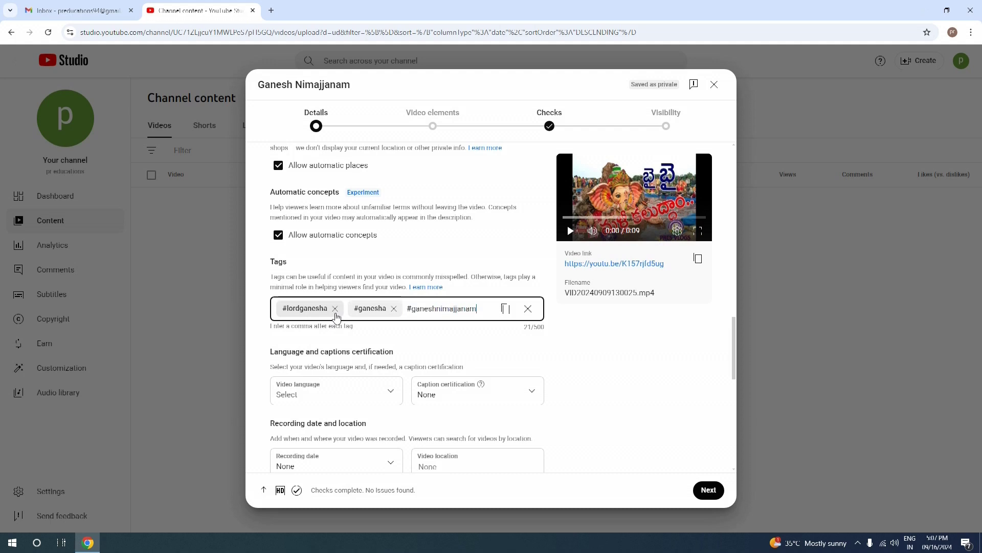
type("imajjanam")
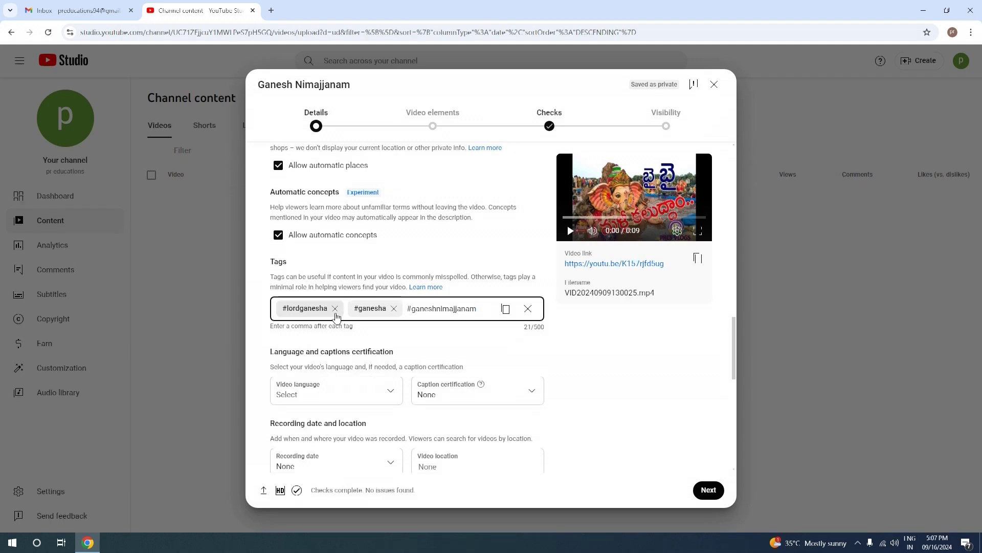
type(",")
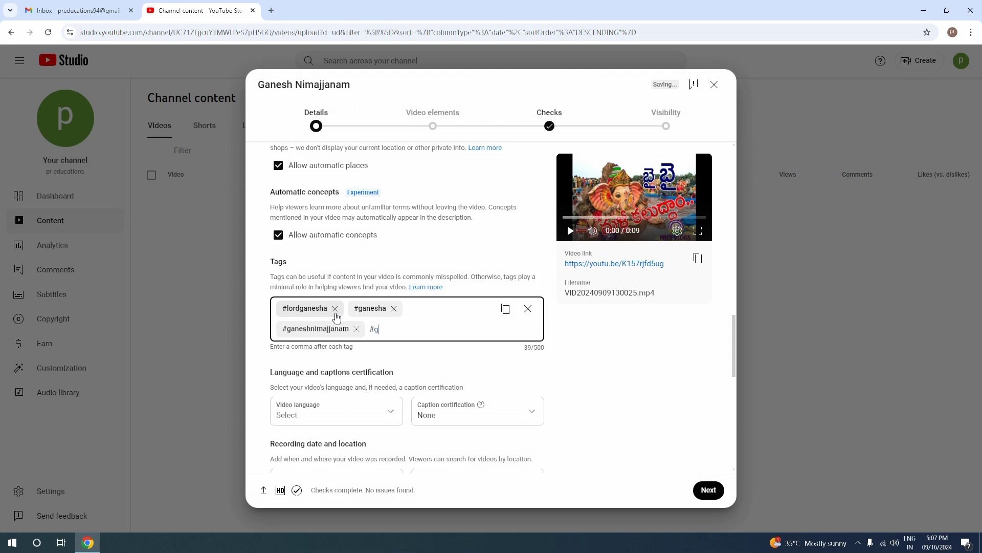
type("ganesh")
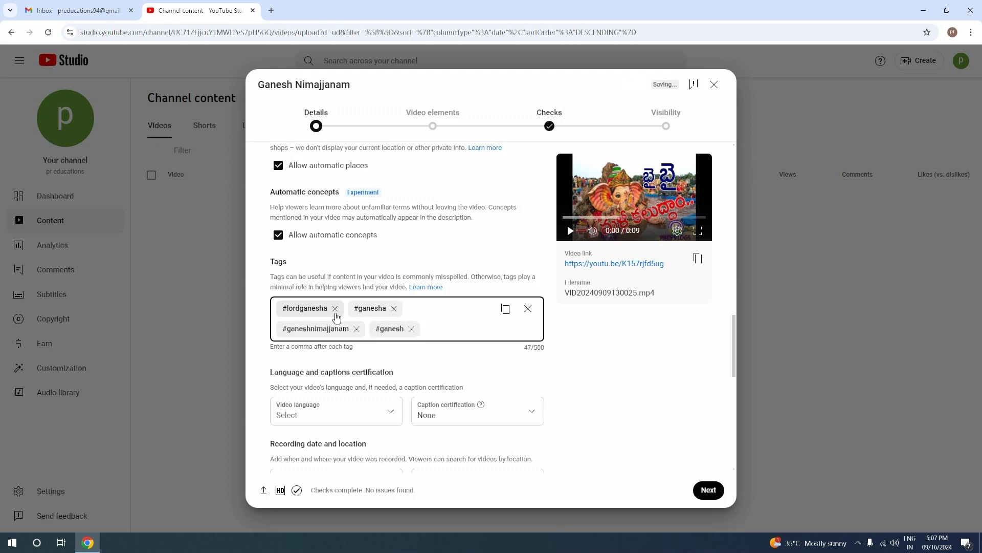
type(",#")
type("vinayaka,")
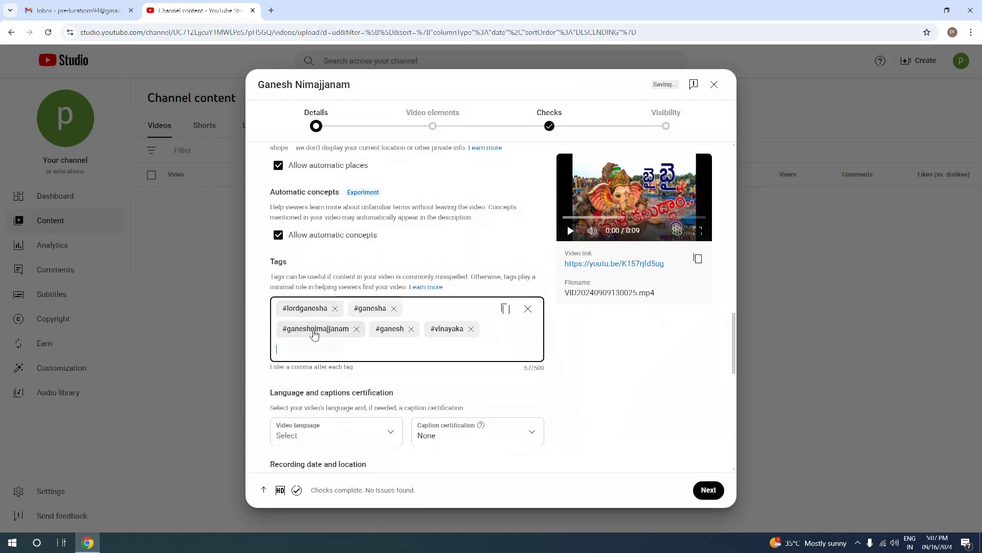
scroll(380, 385, "down", 1)
scroll(380, 384, "down", 3)
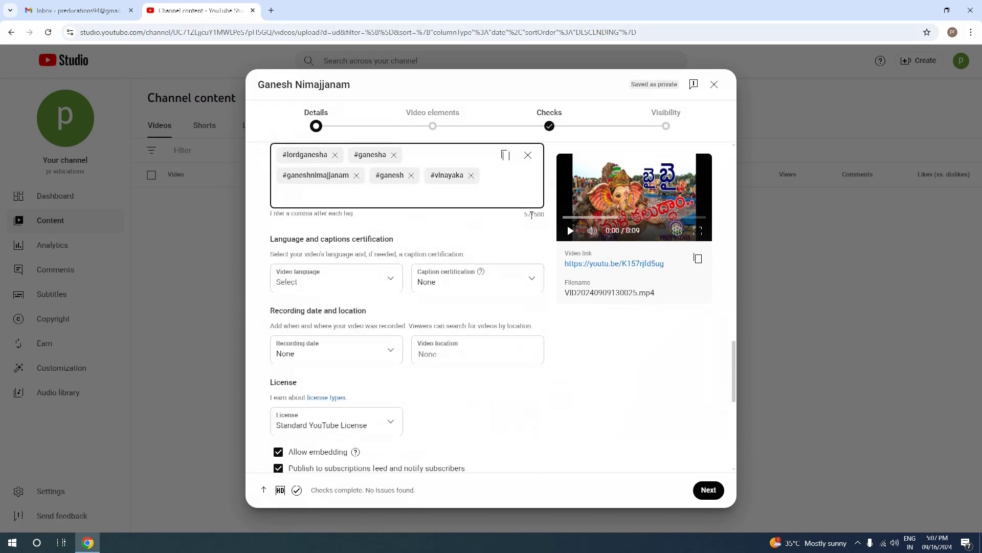
mouse_move(526, 214)
left_mouse_down()
mouse_move(550, 216)
mouse_move(525, 214)
left_mouse_up()
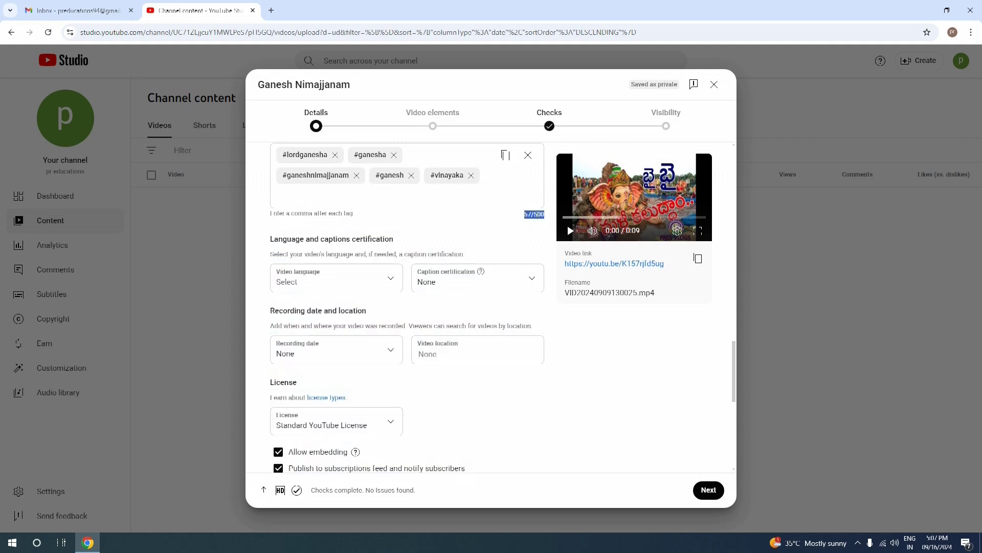
Step: Clear the accidental text highlight and return focus to the tags box
left_click(532, 214)
left_click(450, 189)
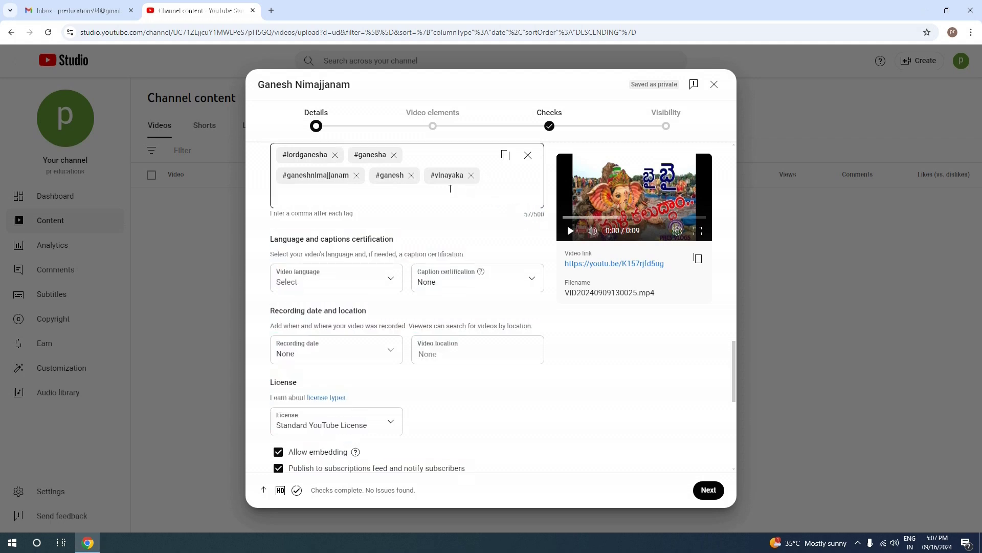
left_click(387, 195)
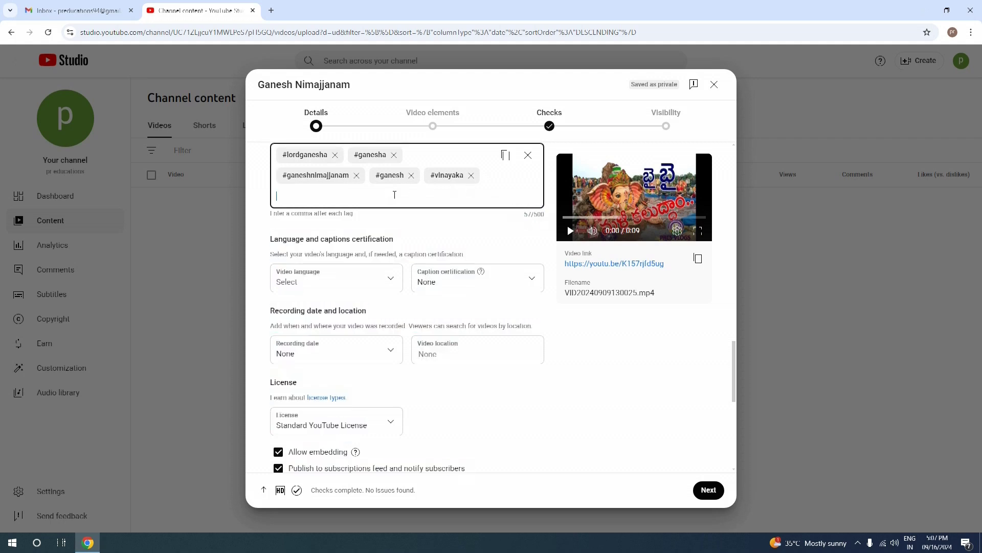
Step: Choose Telugu as the video language
left_click(391, 281)
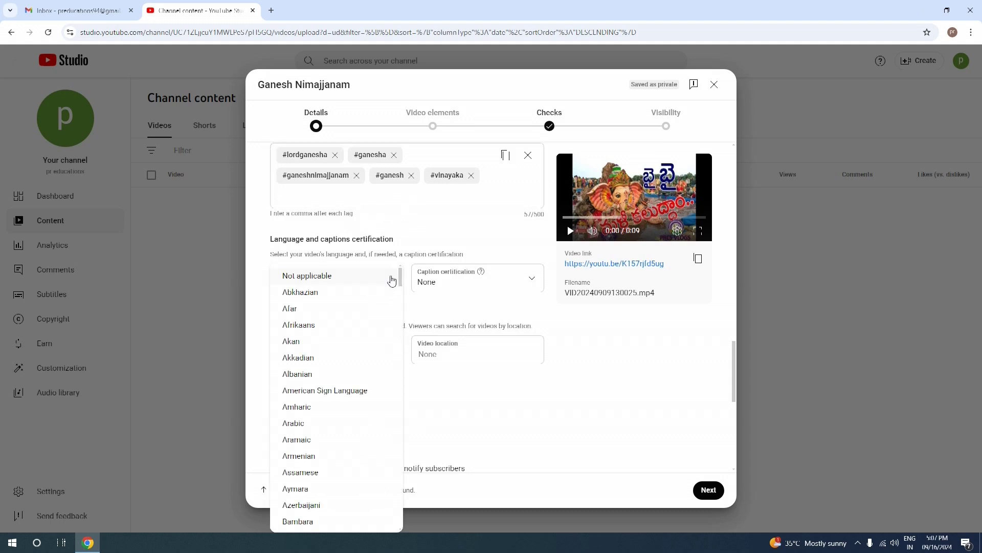
scroll(363, 277, "down", 3)
scroll(363, 276, "down", 20)
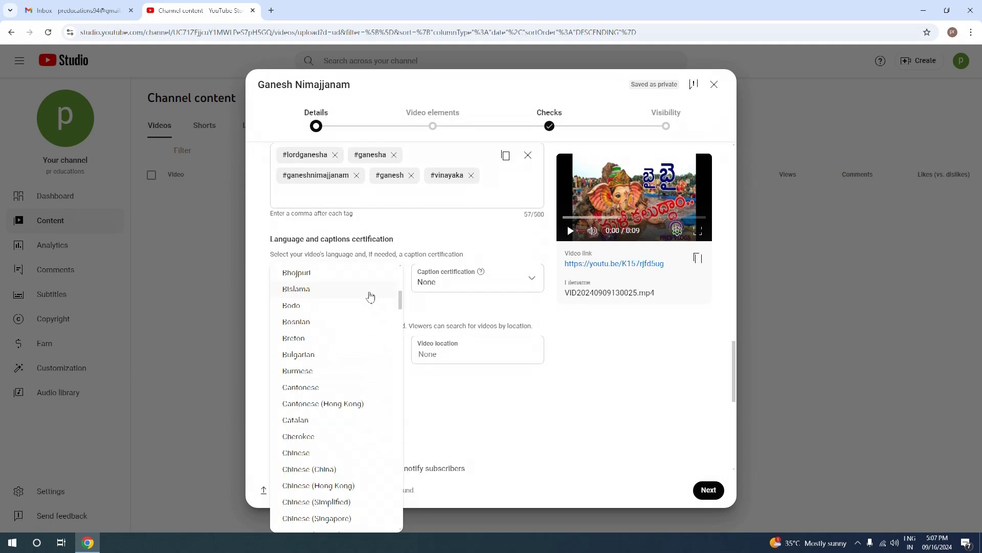
scroll(333, 444, "down", 20)
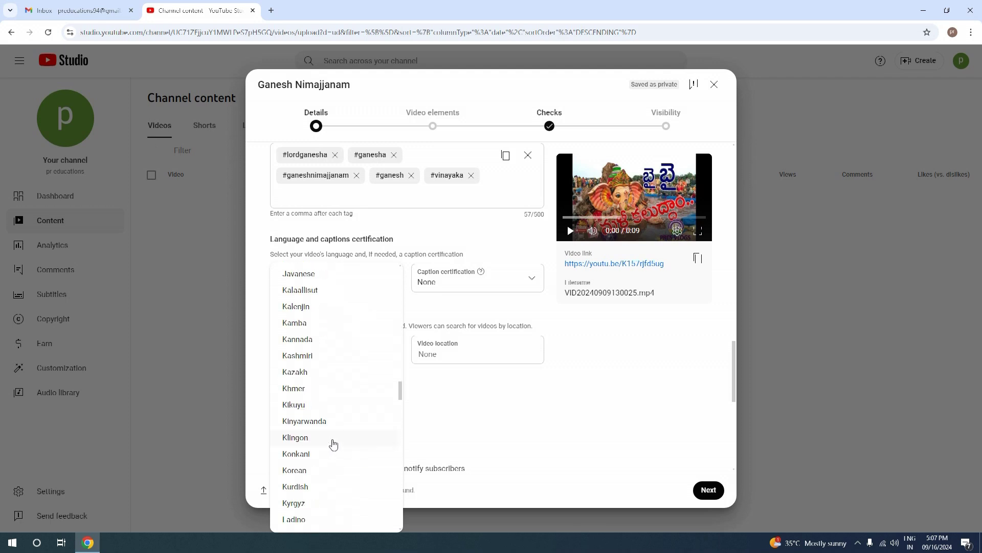
scroll(333, 444, "down", 20)
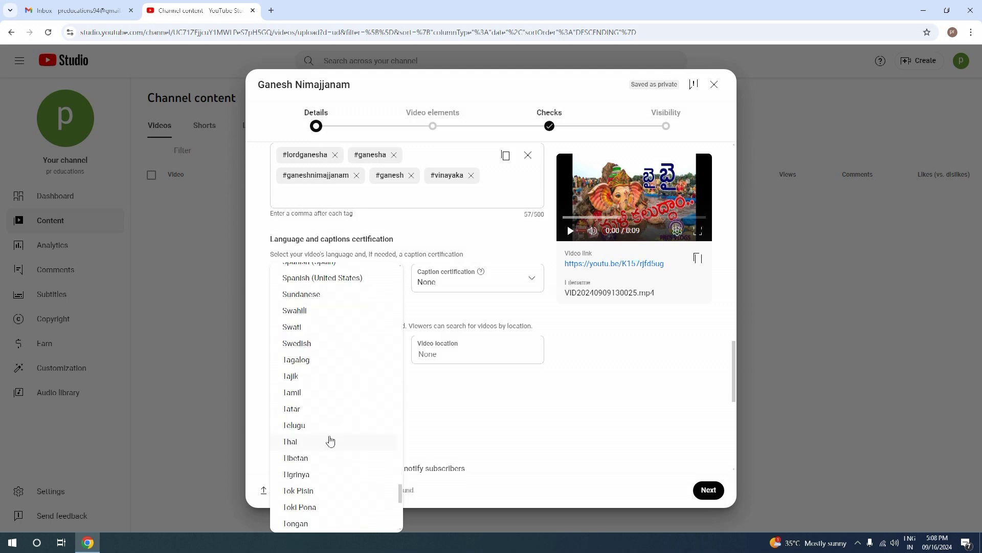
left_click(306, 426)
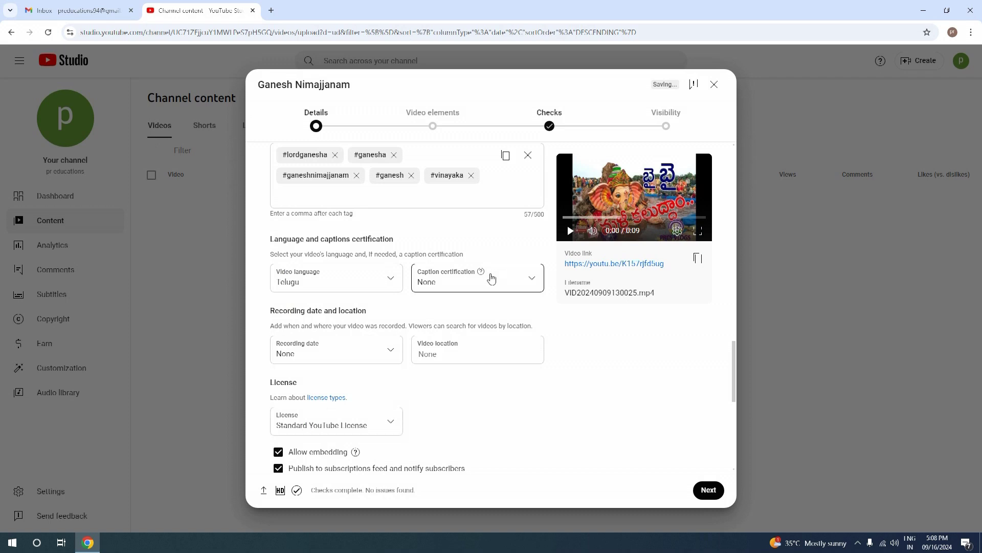
scroll(420, 380, "down", 2)
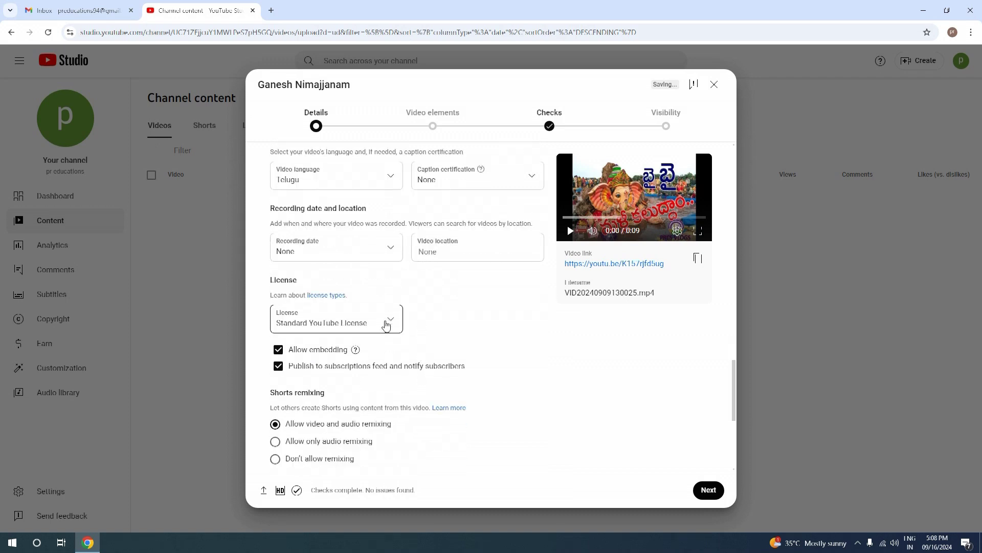
scroll(378, 356, "down", 2)
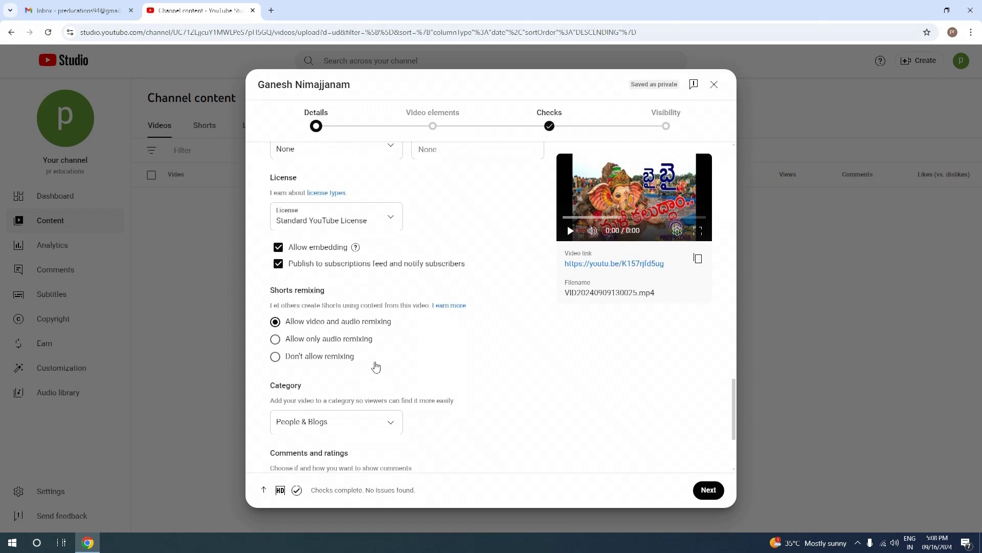
scroll(375, 366, "down", 2)
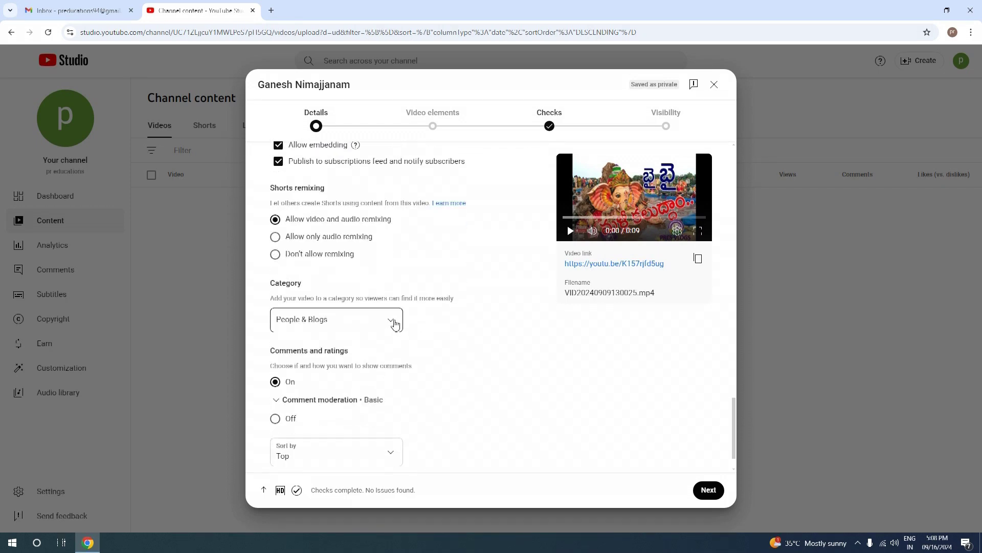
left_click(398, 321)
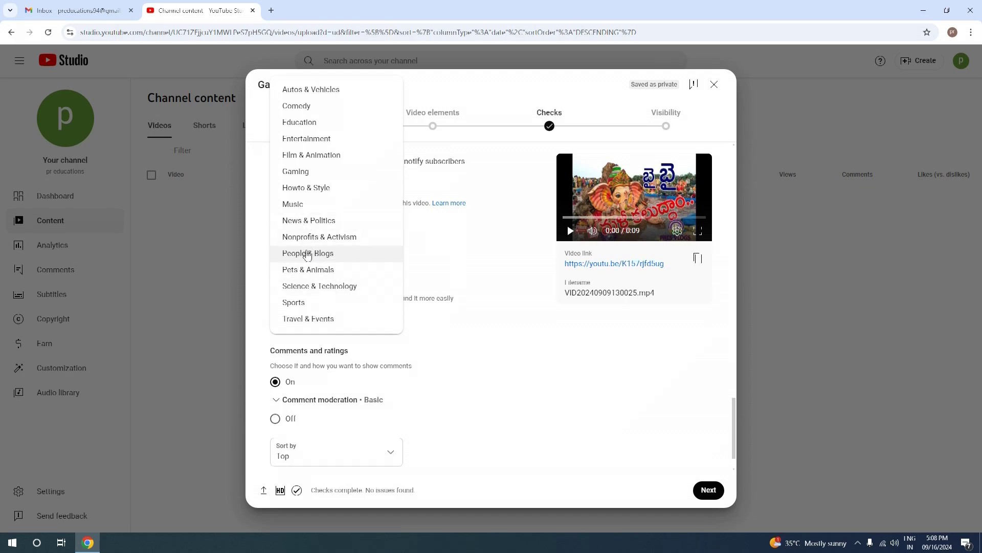
left_click(308, 255)
scroll(443, 352, "down", 1)
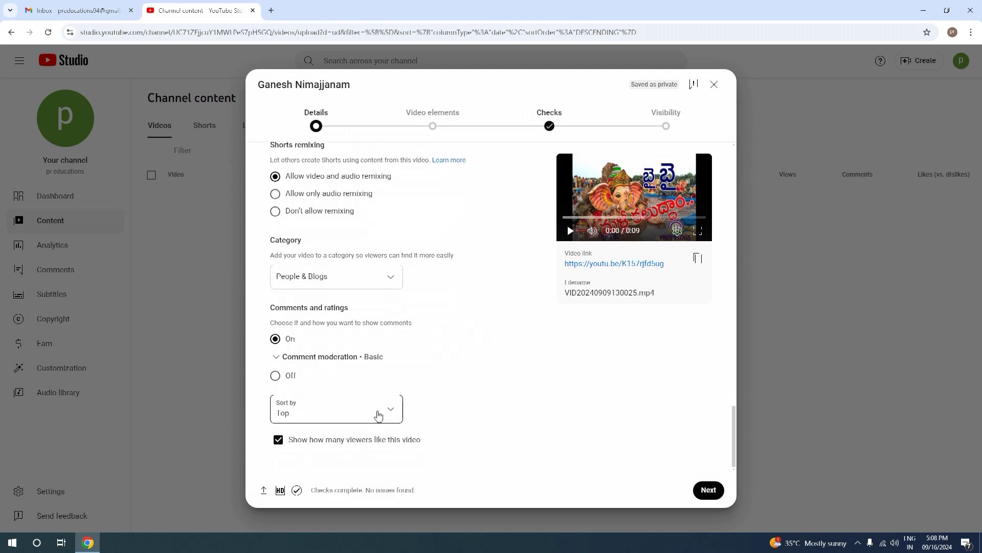
scroll(446, 443, "up", 3)
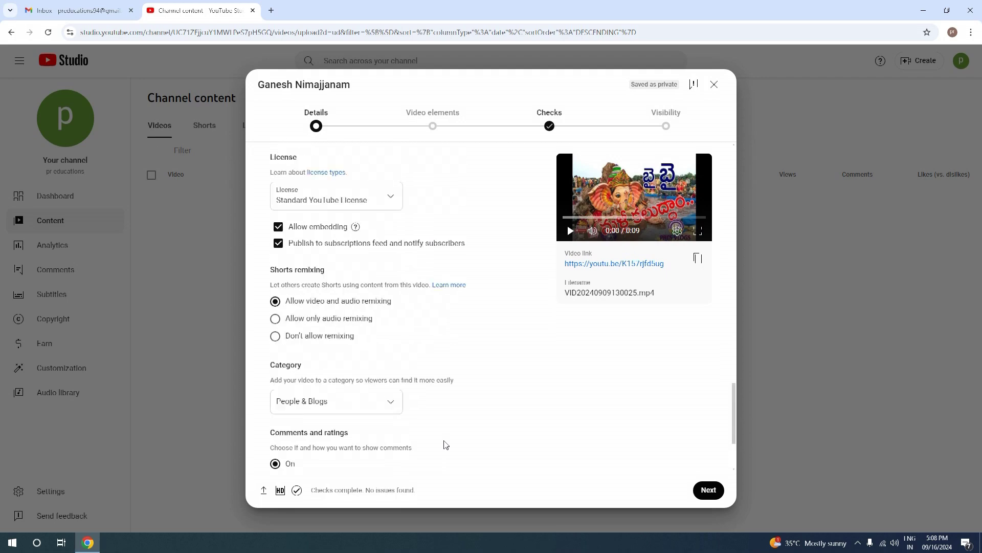
scroll(446, 445, "up", 12)
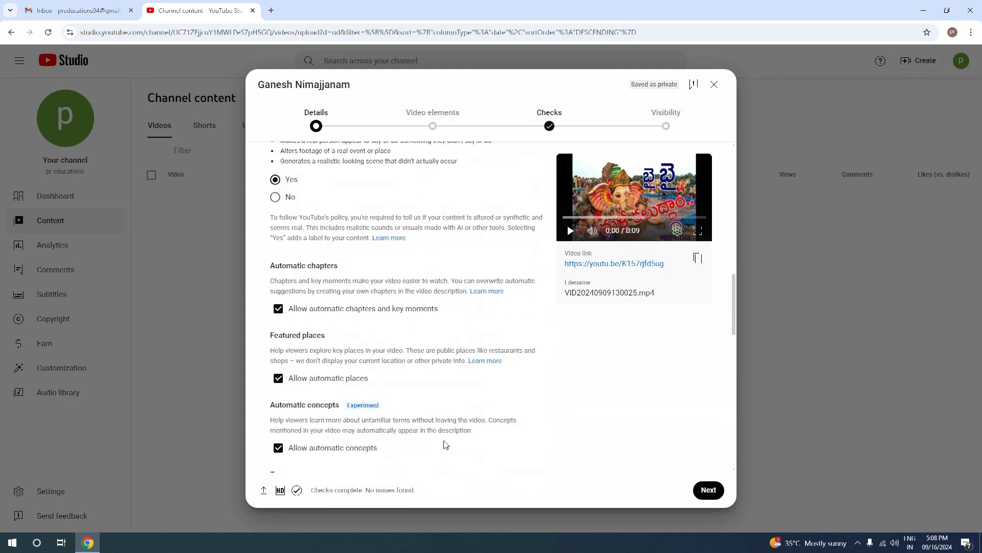
scroll(446, 444, "up", 15)
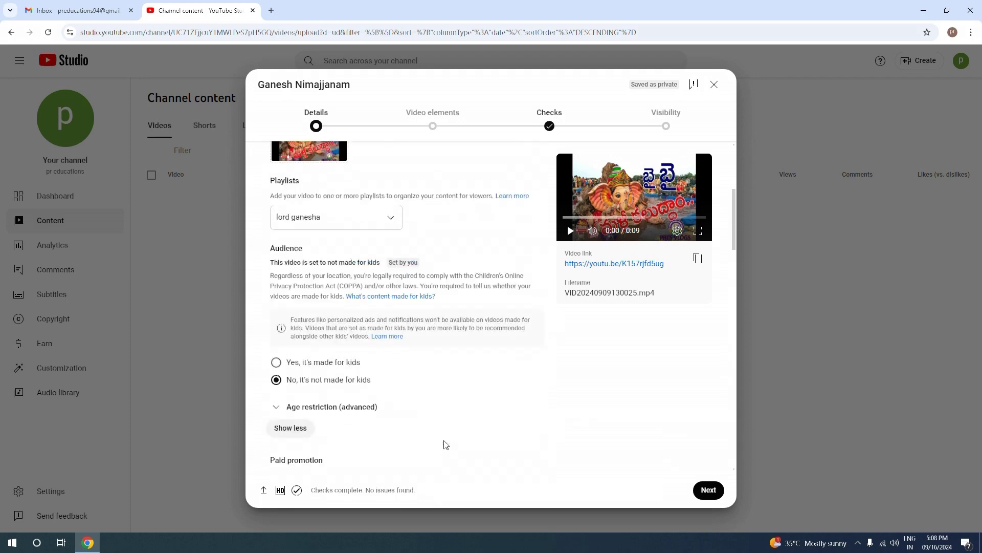
Step: Append '/kadapa vinayaka-2024' so the title reads Ganesh Nimajjanam/kadapa vinayaka-2024
scroll(445, 443, "up", 1)
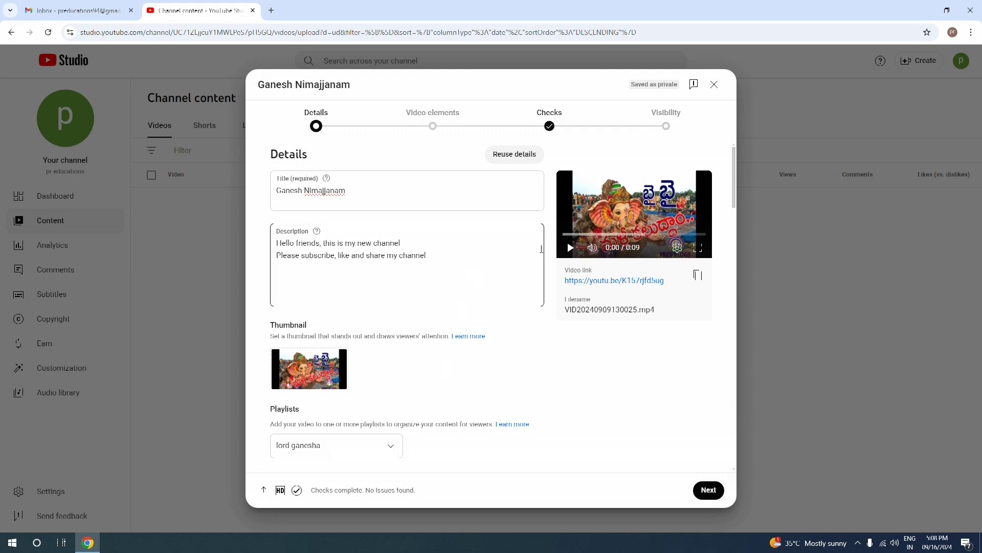
left_click(372, 186)
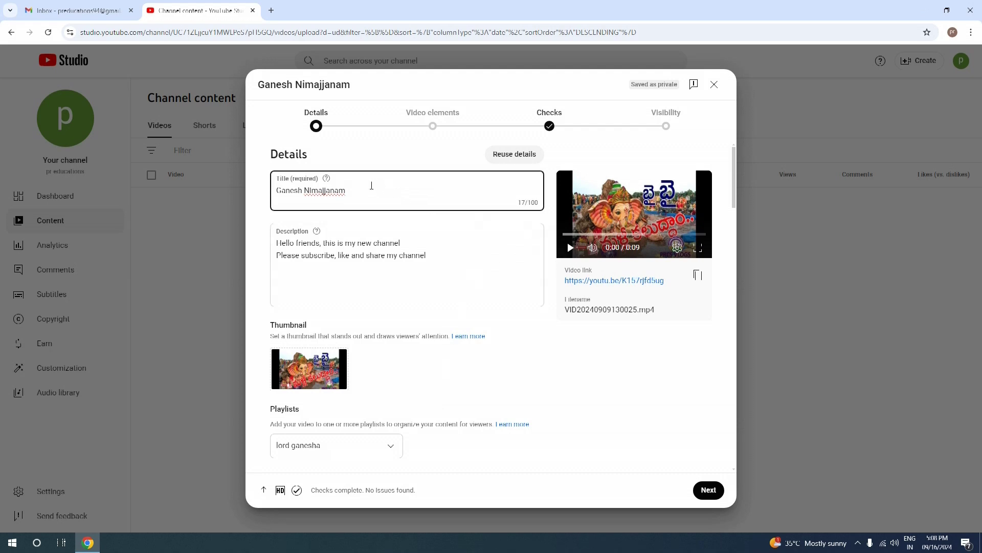
type("/kadapa vinayaka-2024")
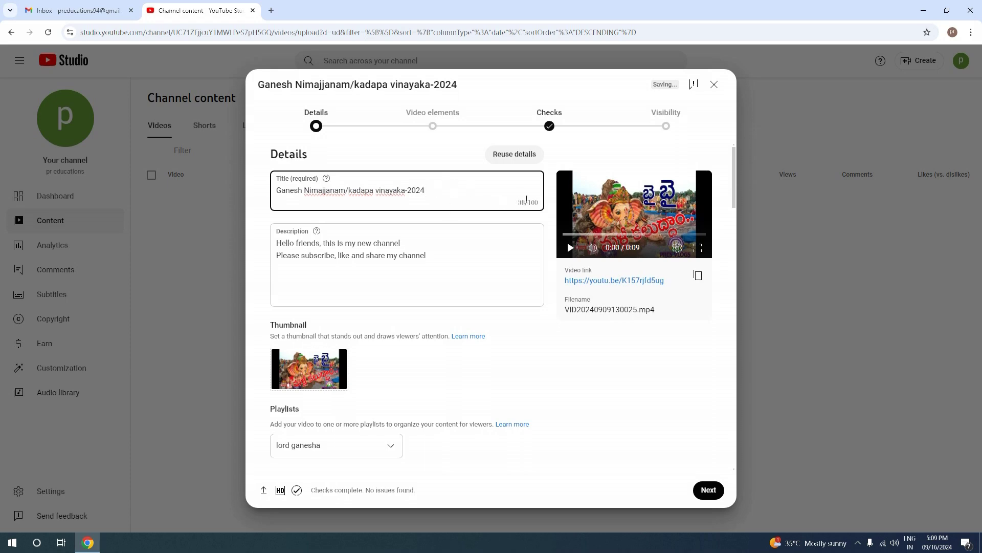
scroll(471, 266, "down", 4)
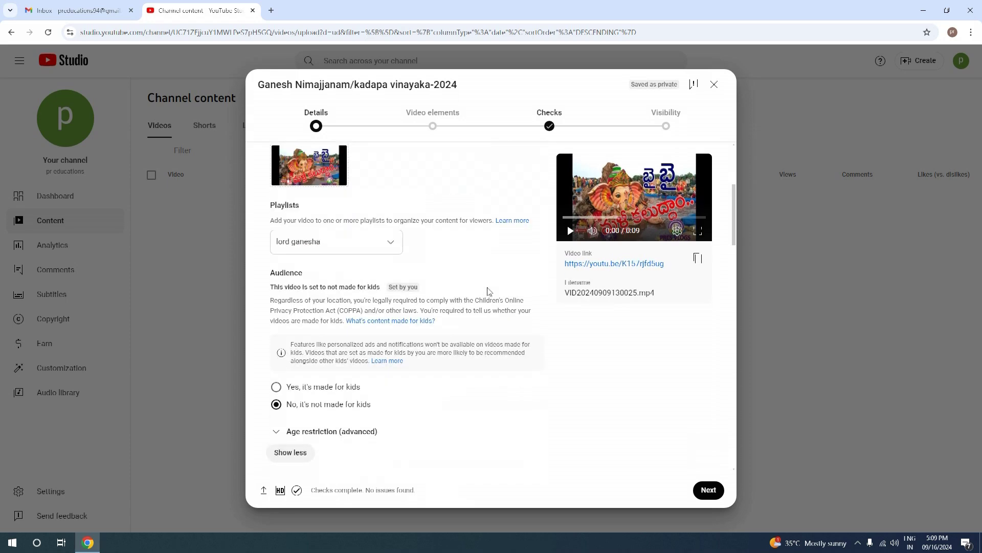
scroll(540, 337, "down", 10)
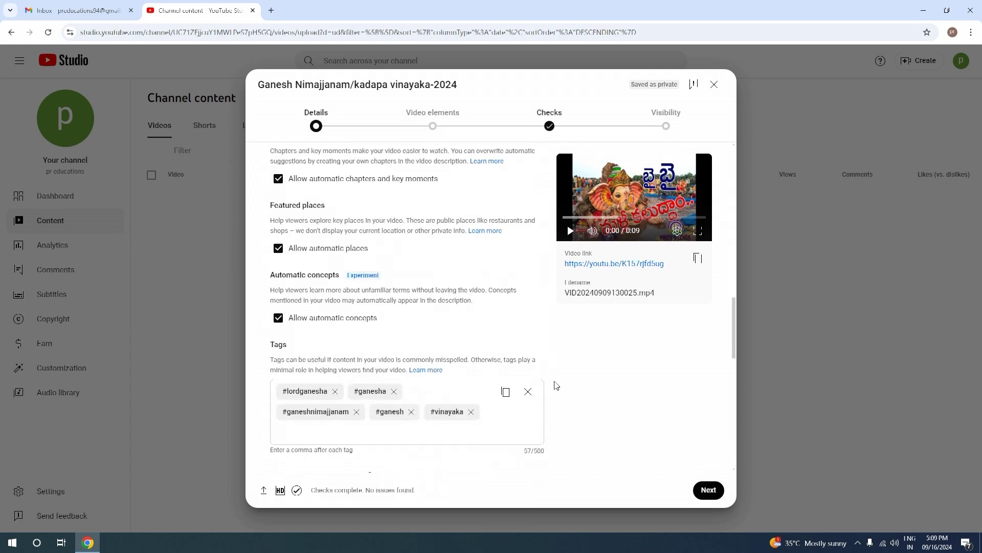
Step: Advance through Video elements and Checks to the Visibility step
left_click(709, 491)
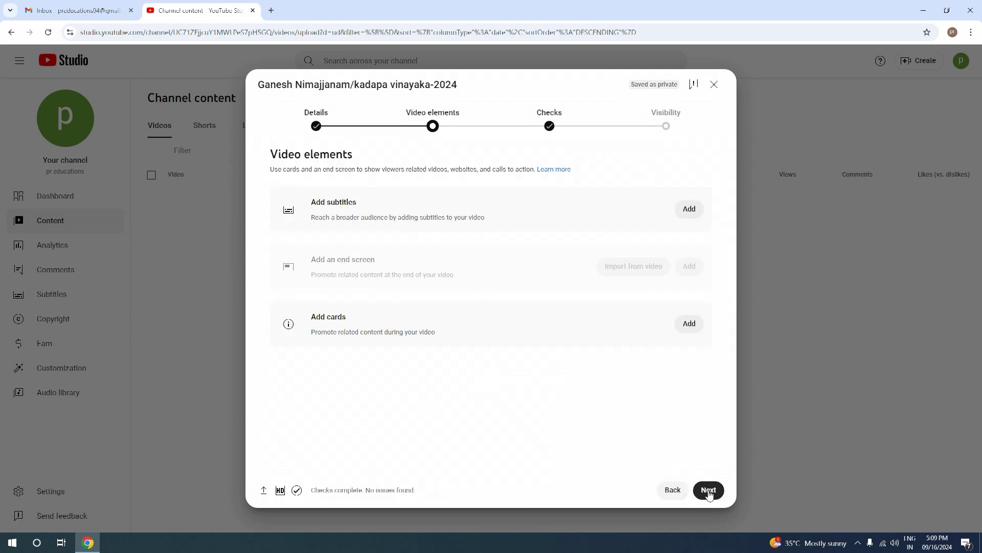
left_click(709, 491)
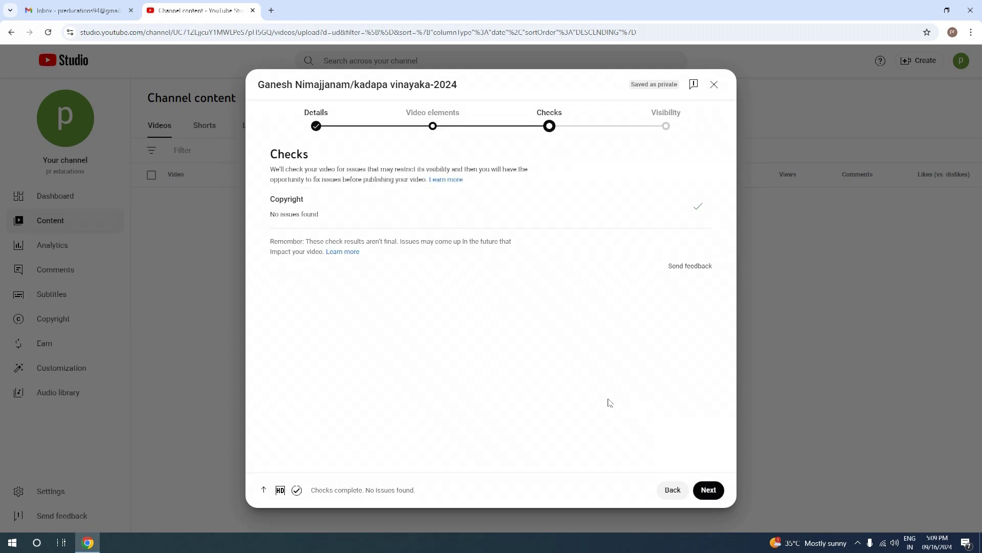
left_click(709, 491)
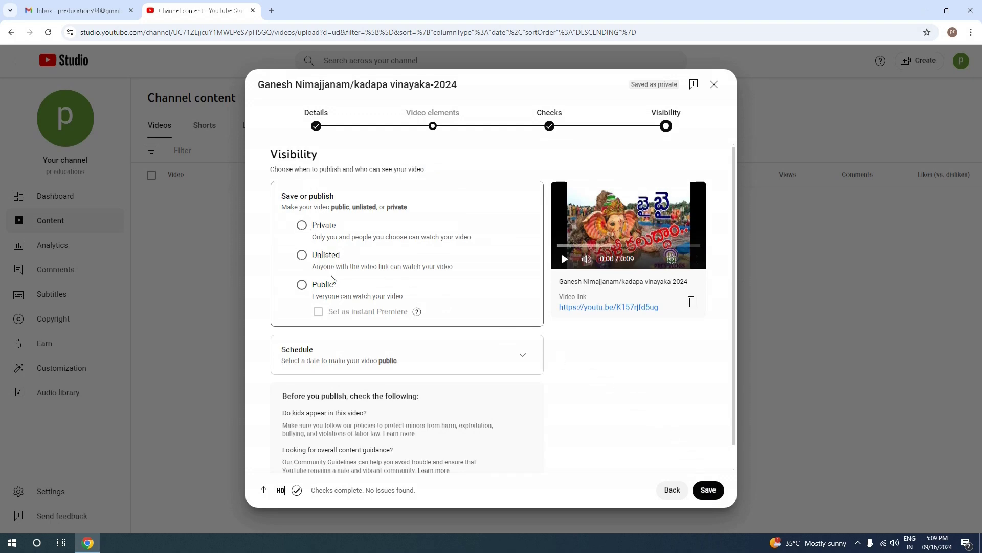
Step: Set visibility to Public, preview the video, and publish it
left_click(303, 286)
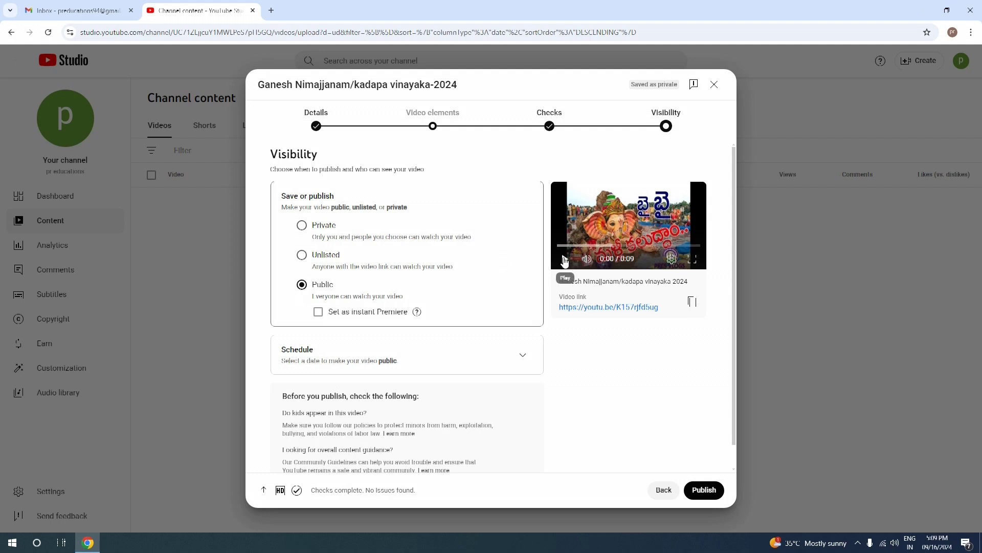
left_click(564, 260)
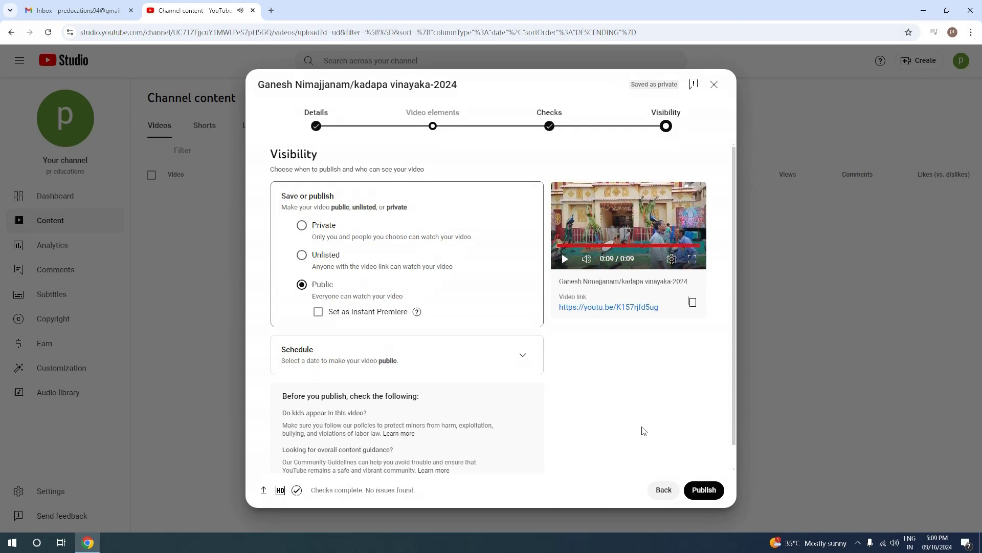
left_click(705, 491)
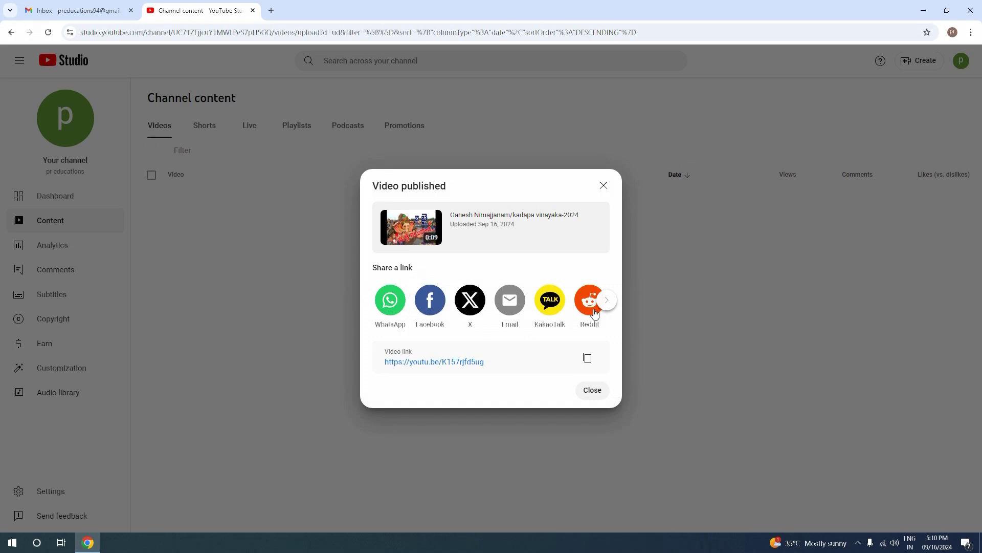
Step: Dismiss the Video published dialog and both tip pop-ups
left_click(592, 391)
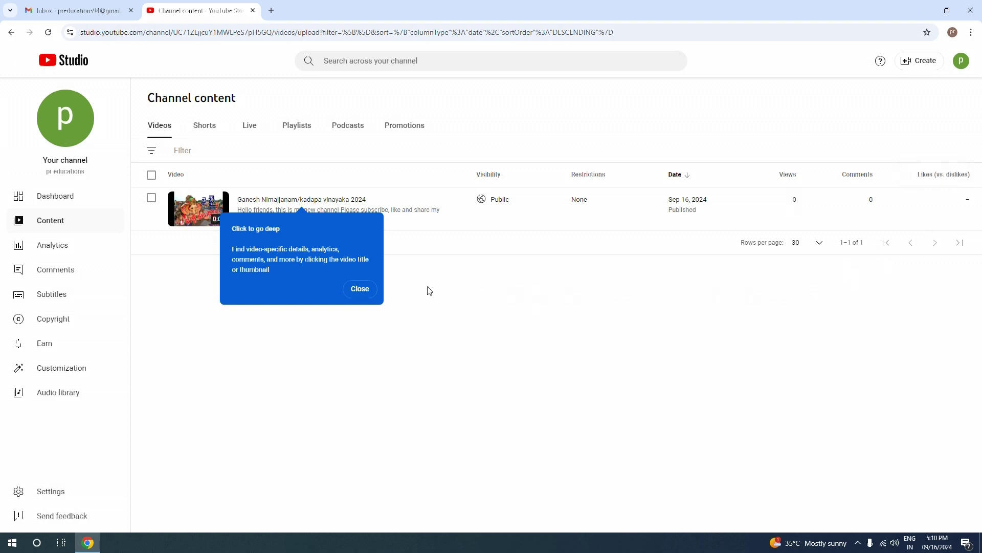
left_click(360, 290)
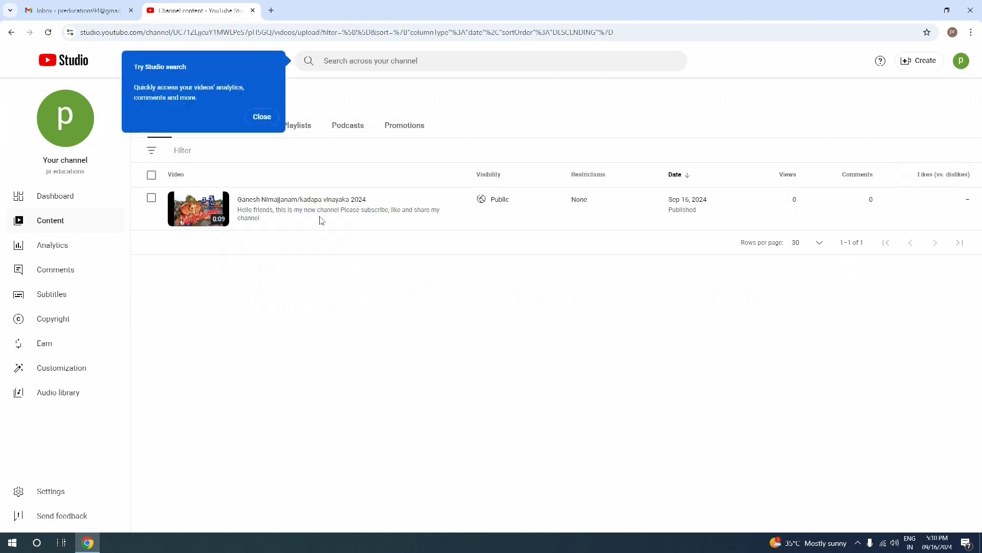
left_click(262, 117)
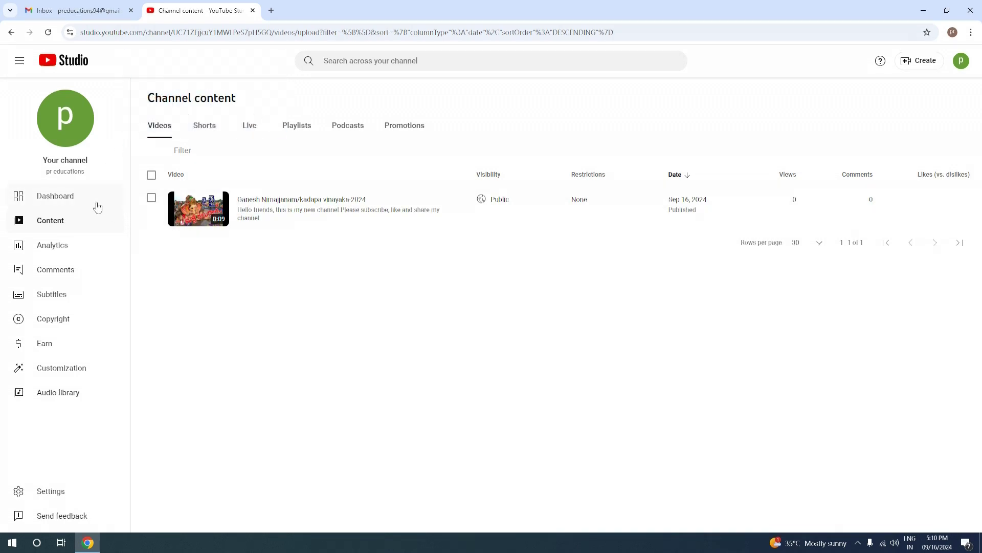